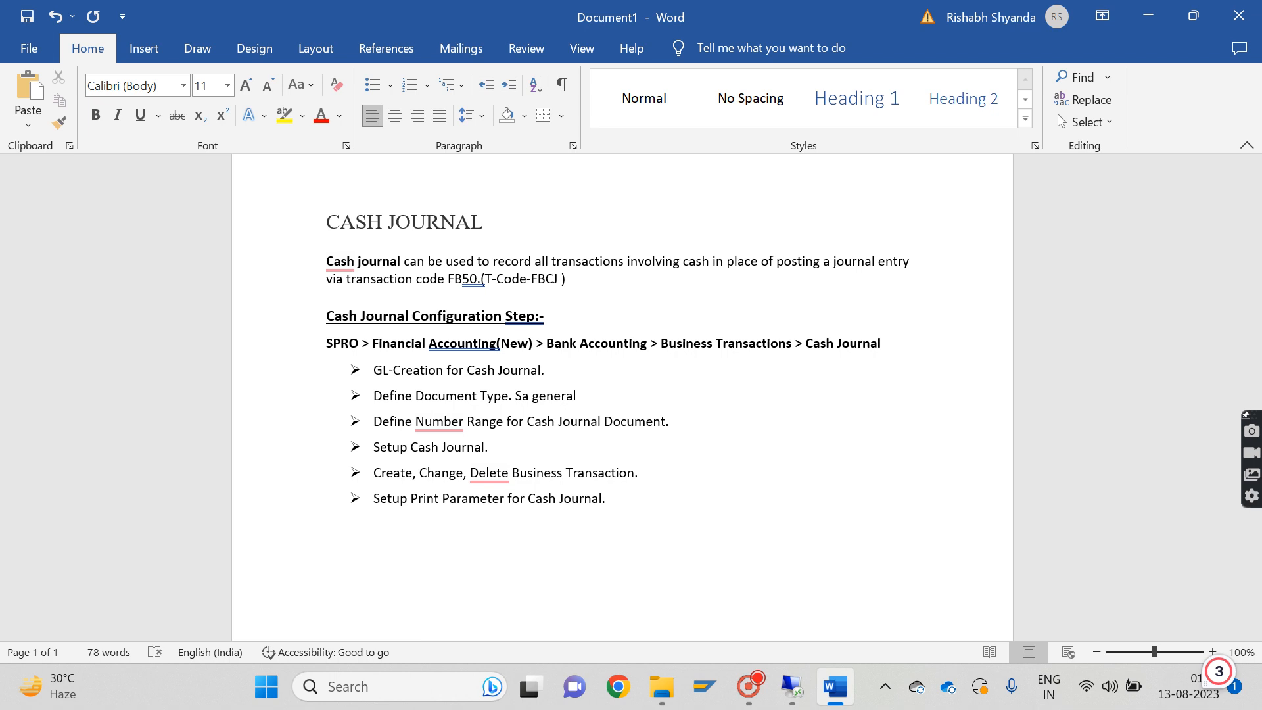
Add the line "Petty cash" below the list of cash journal configuration steps
type("cash and bank")
key("BackSpace")
key("BackSpace")
key("BackSpace")
key("BackSpace")
key("BackSpace")
key("BackSpace")
key("BackSpace")
key("BackSpace")
key("BackSpace")
key("BackSpace")
key("BackSpace")
key("BackSpace")
key("BackSpace")
type("petty cash")
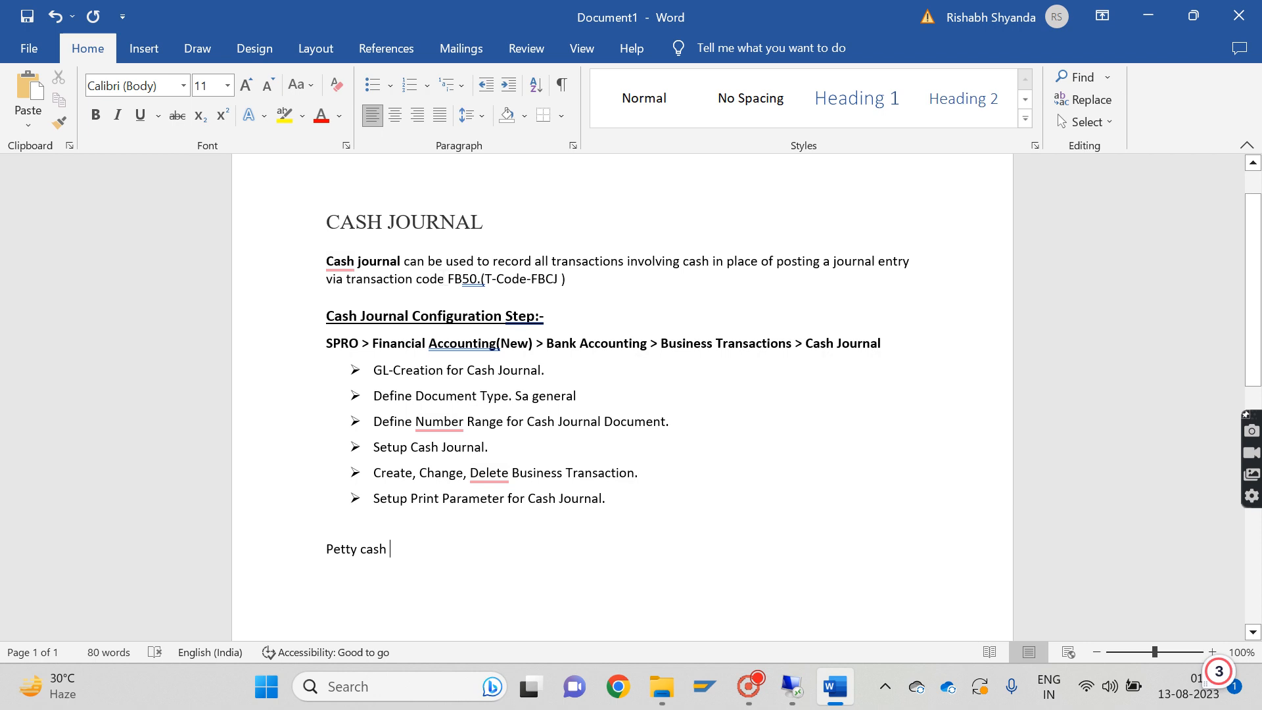
Review the transaction codes FB50 and FBCJ, the SPRO configuration path, and the document type and number range steps in the notes
left_click_drag(417, 279, 482, 282)
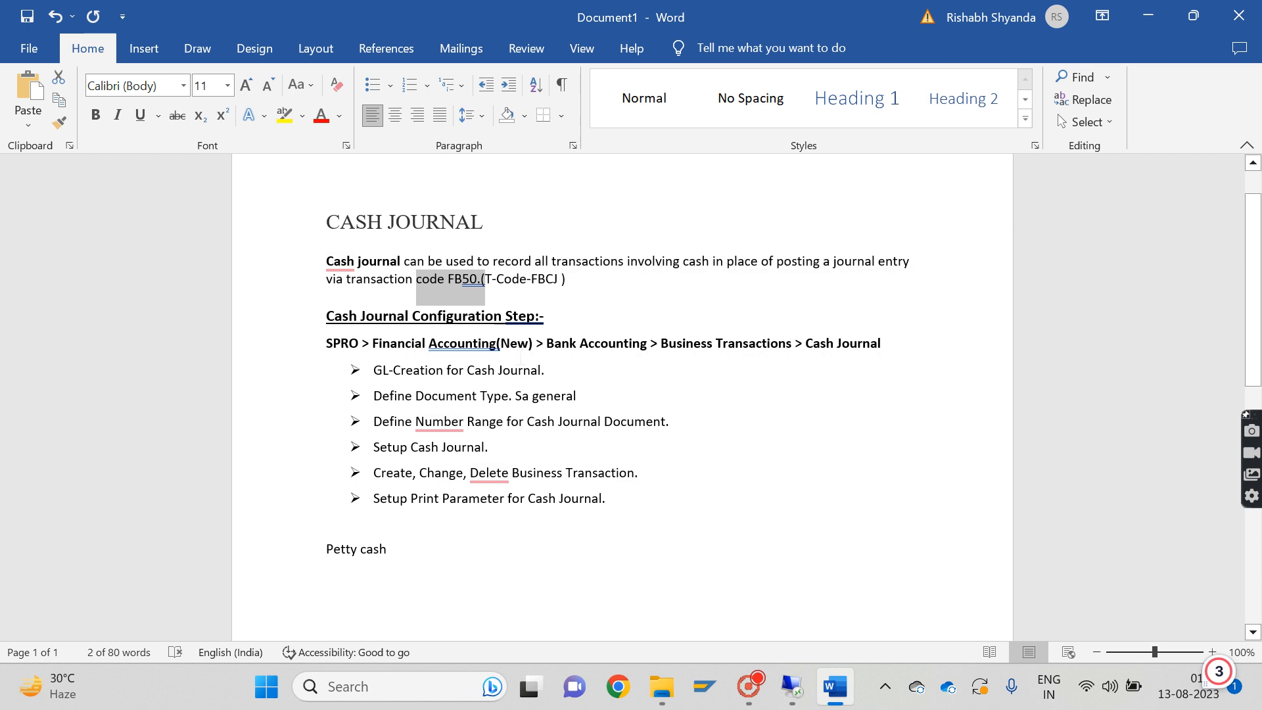
left_click(424, 279)
left_click_drag(532, 279, 558, 280)
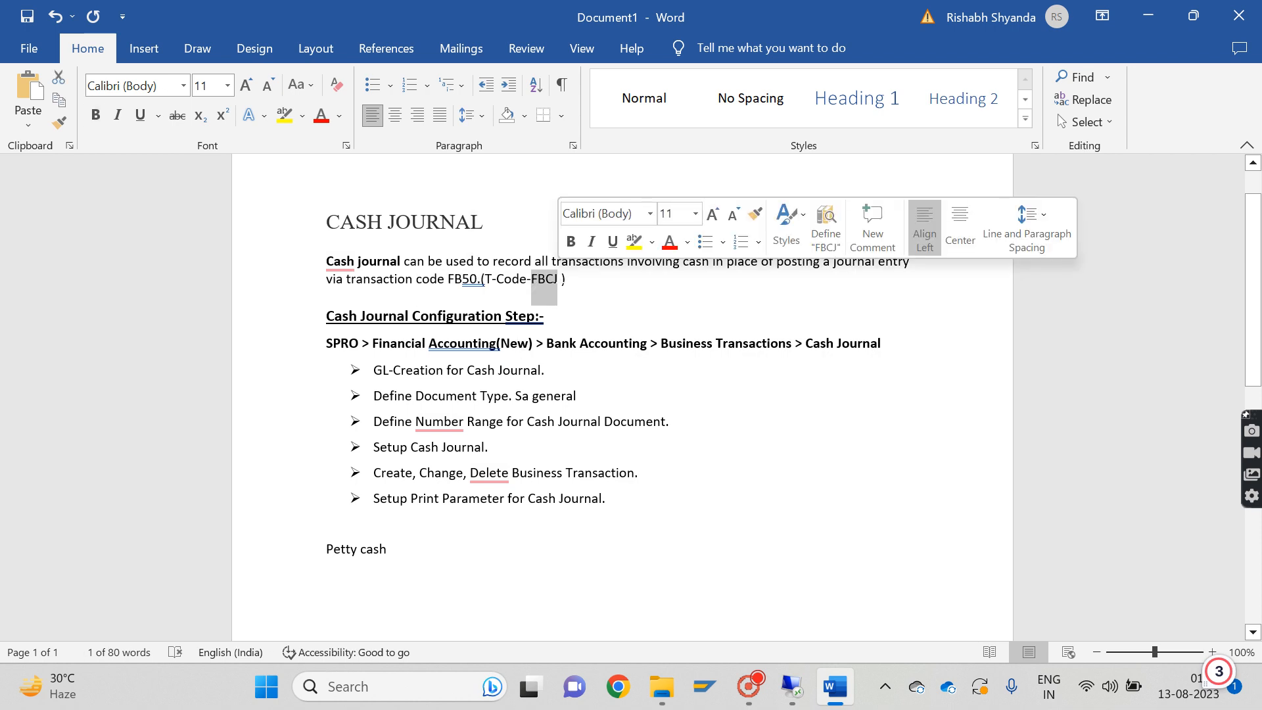
left_click(488, 398)
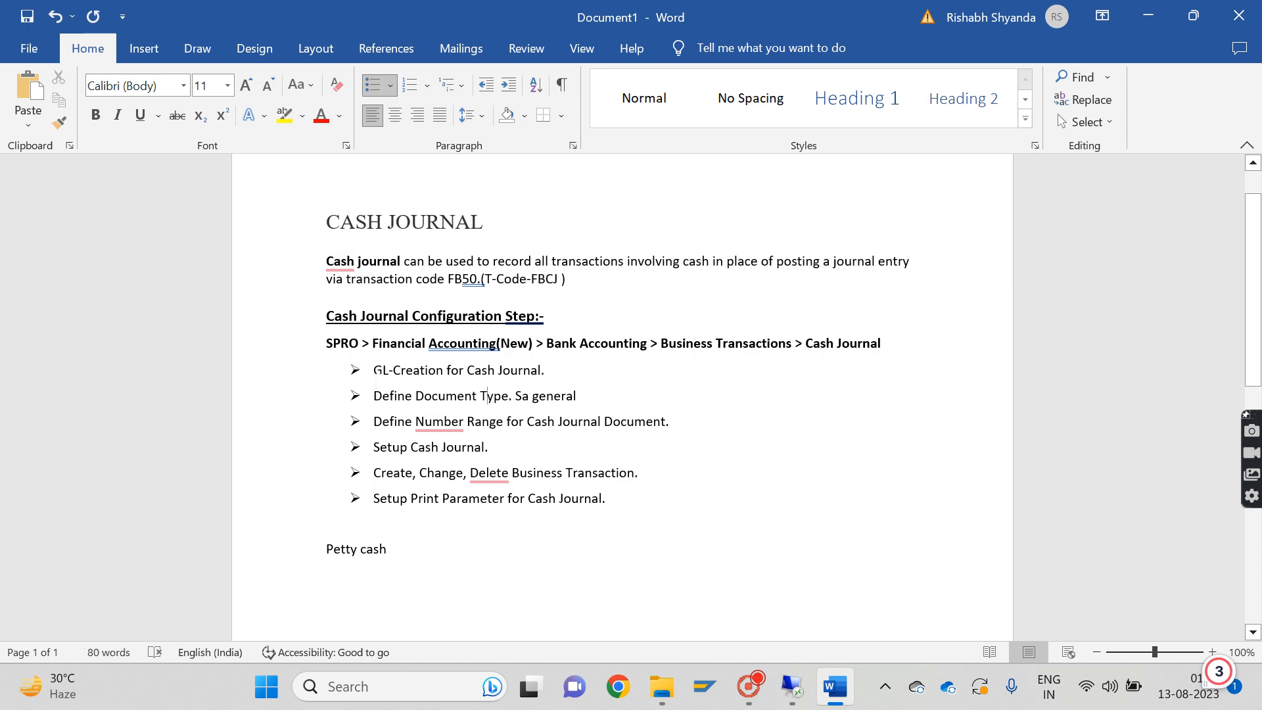
left_click_drag(322, 343, 895, 359)
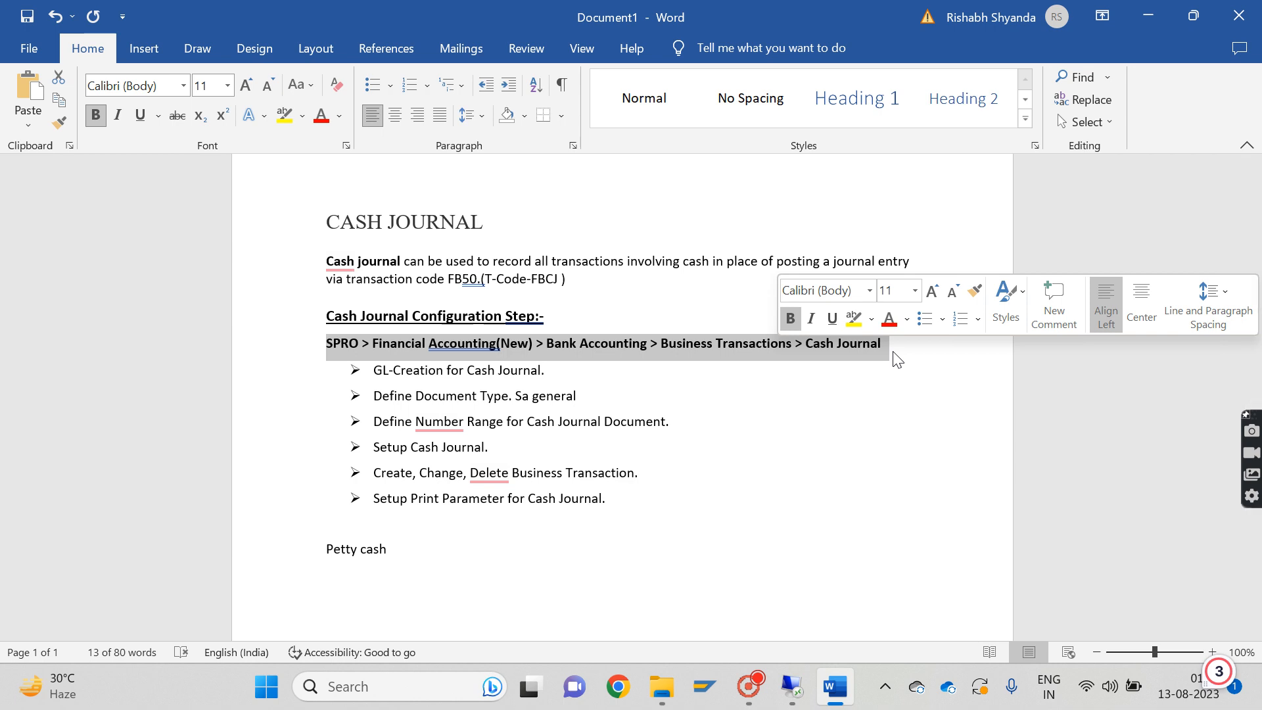
left_click_drag(374, 389, 611, 421)
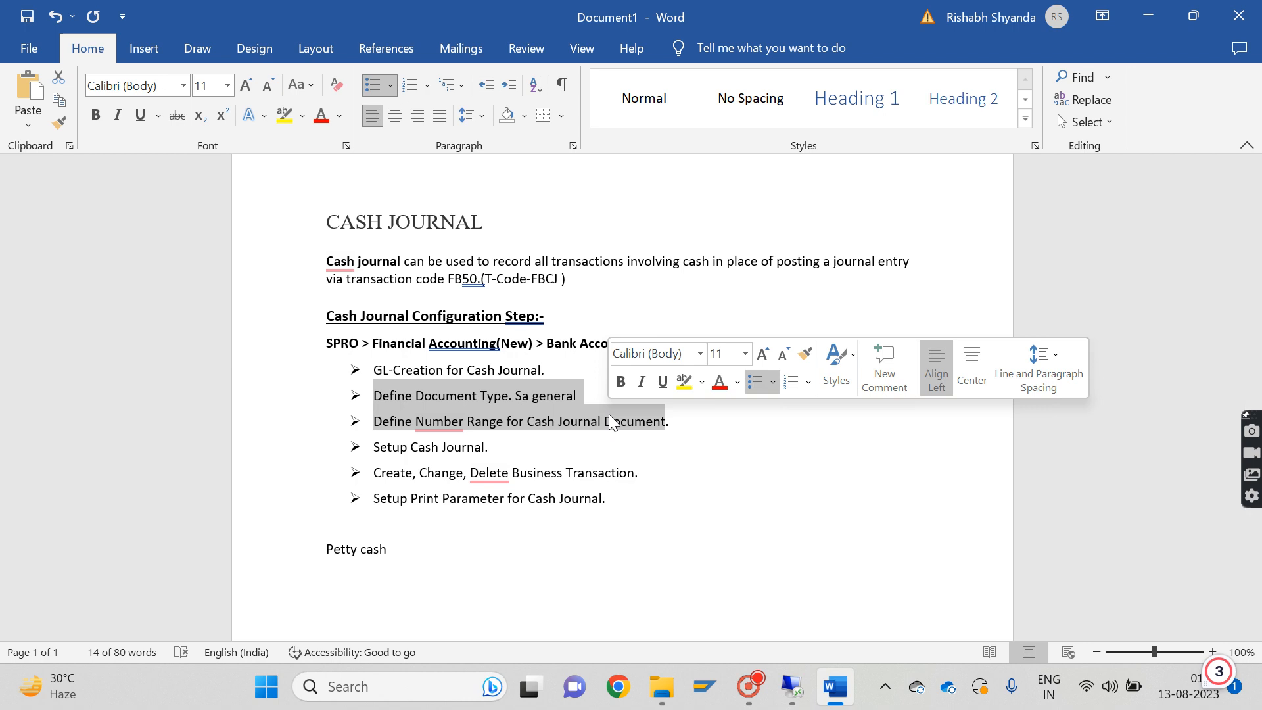
left_click(476, 426)
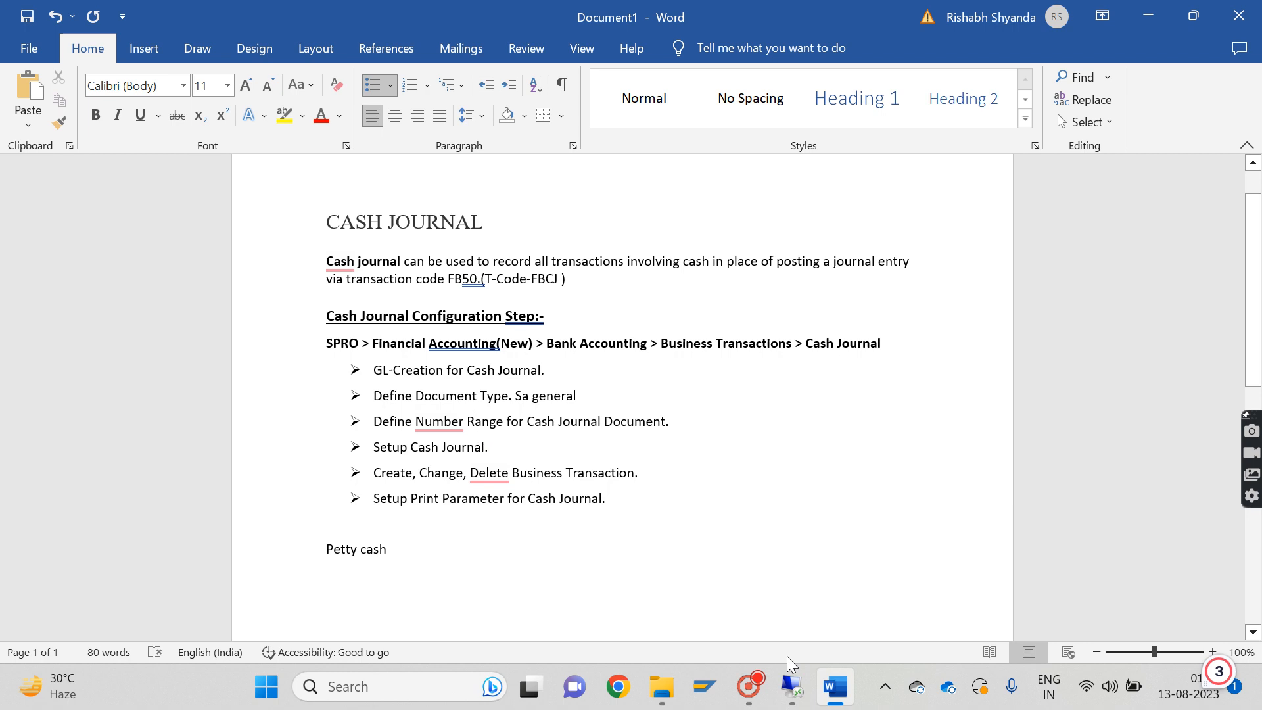
Switch to the SAP remote session, run transaction spro and open the SAP Reference IMG
left_click(791, 680)
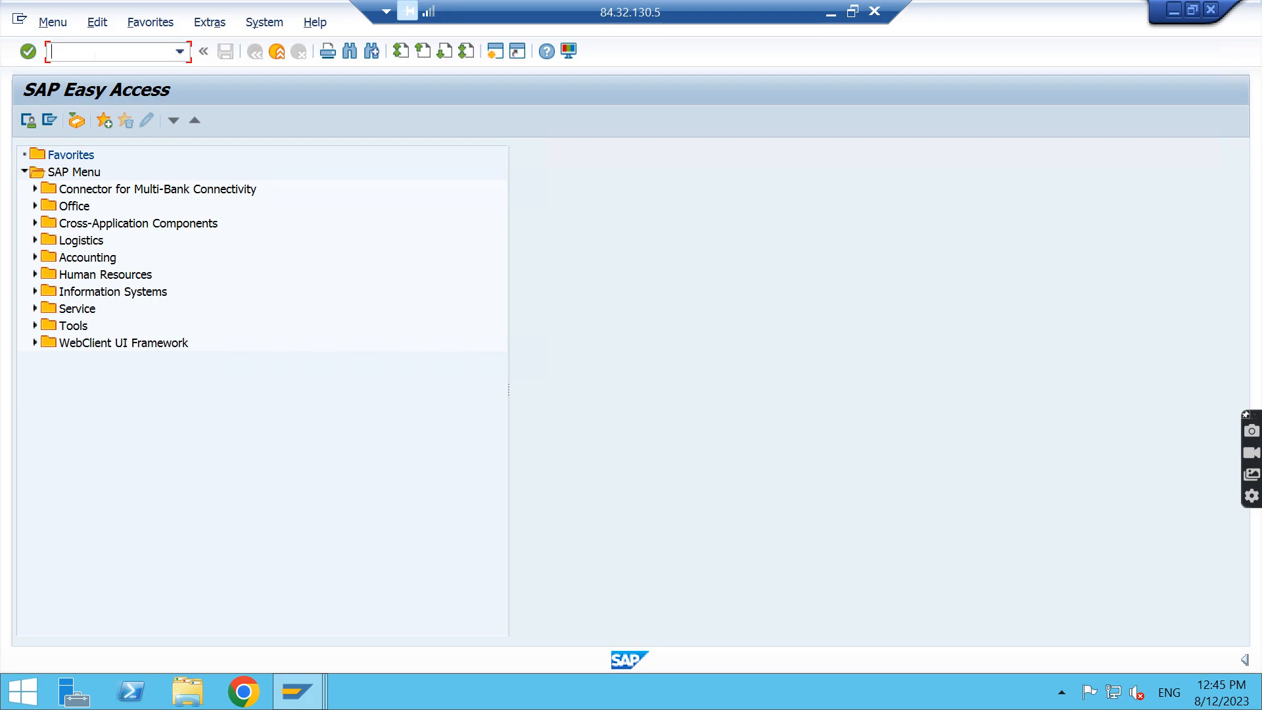
type("spro")
key("Return")
left_click(127, 126)
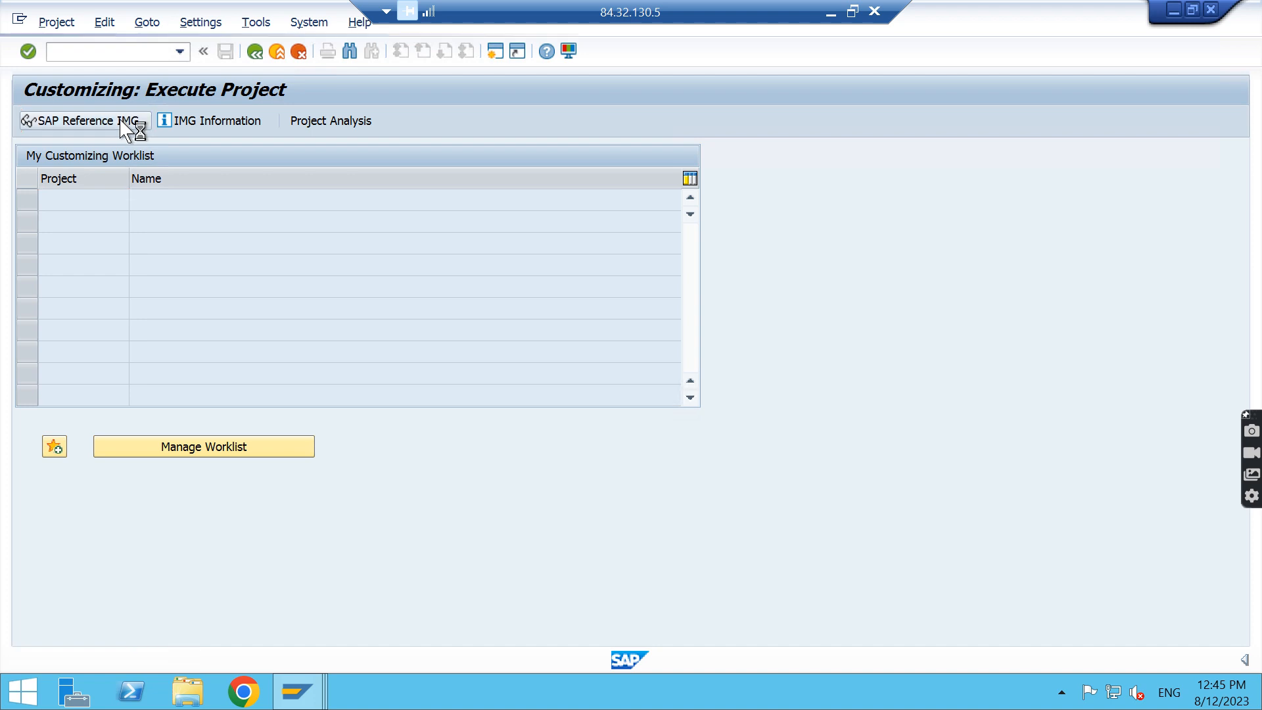
Expand Financial Accounting and its Bank Accounting node in the implementation guide structure
left_click(155, 326)
key("Down")
key("Down")
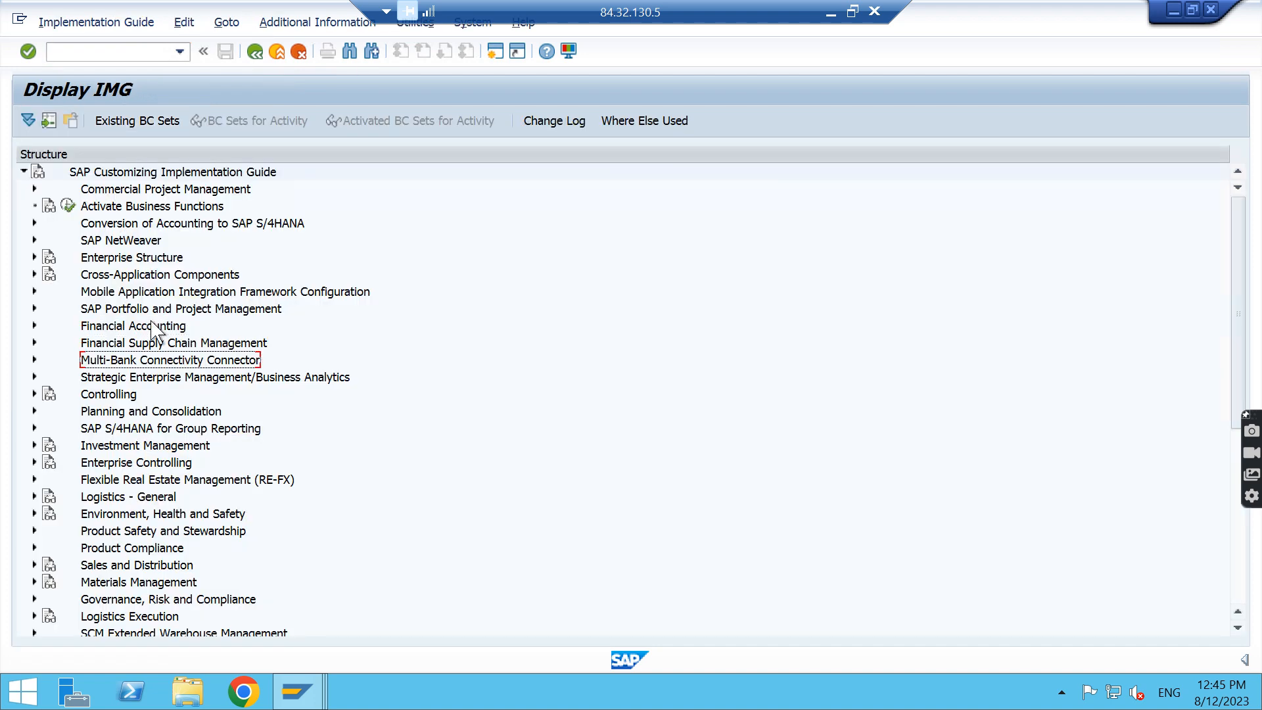
key("Up")
key("Up")
key("Right")
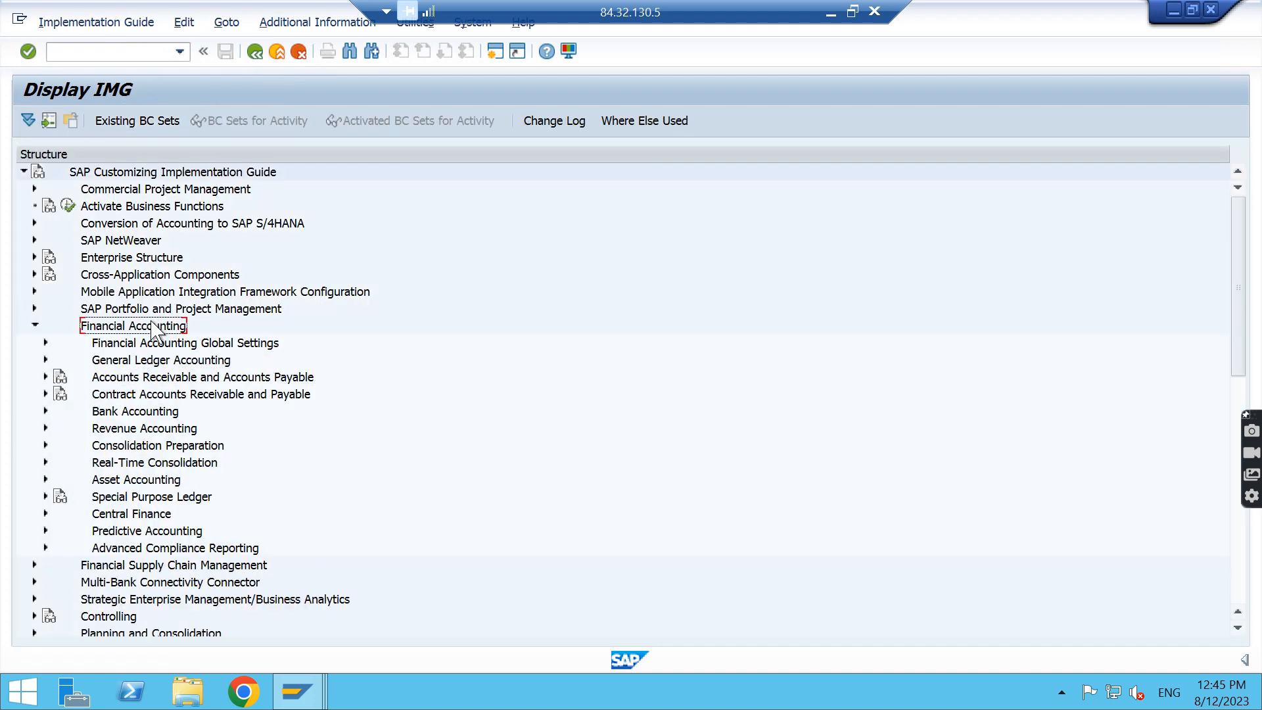
key("Down")
key("Down")
key("Down")
key("Down")
key("Down")
key("Right")
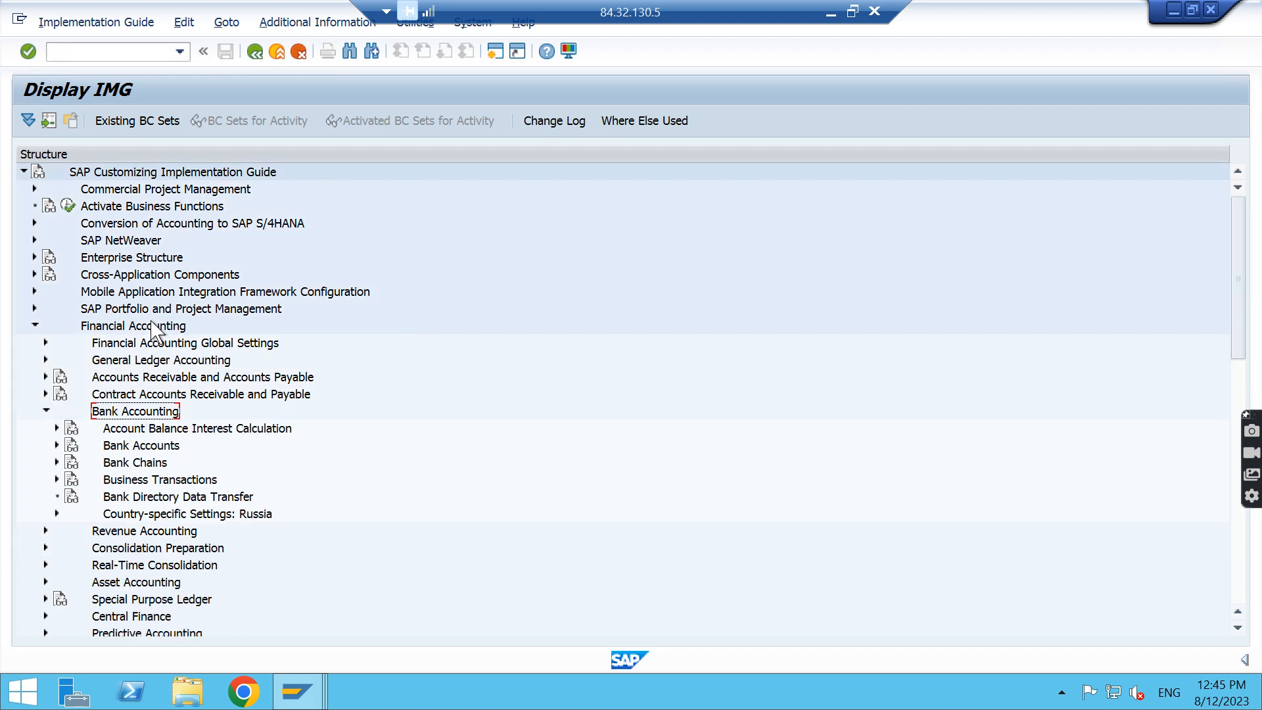
Expand Business Transactions under Bank Accounting, including its Cash Journal node
key("Down")
key("Down")
key("Down")
key("Down")
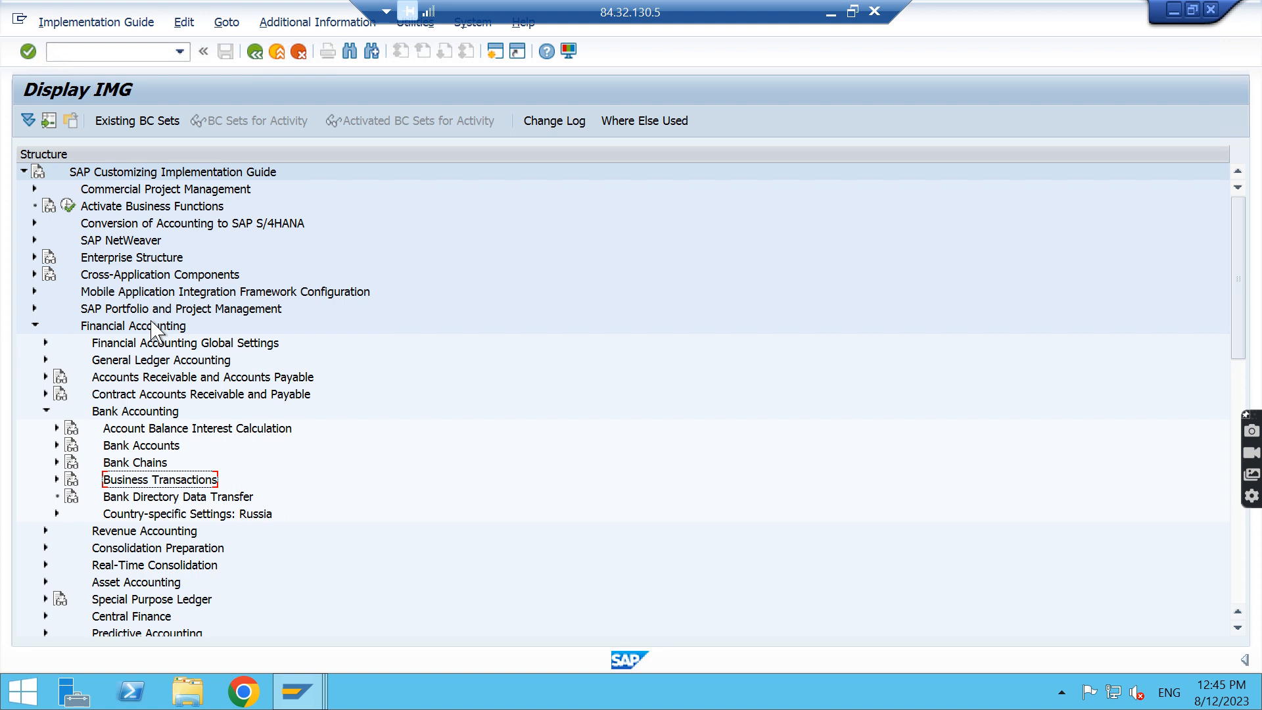
key("Right")
key("Down")
key("Down")
key("Down")
key("Down")
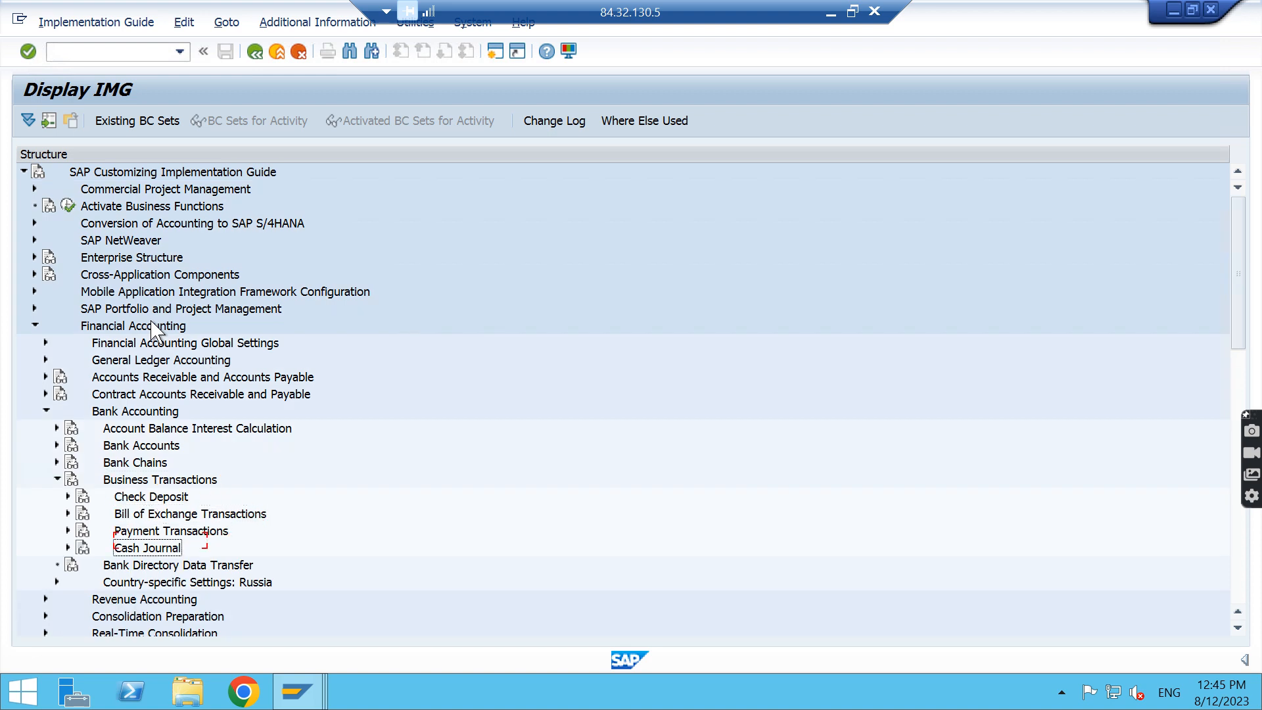
key("Right")
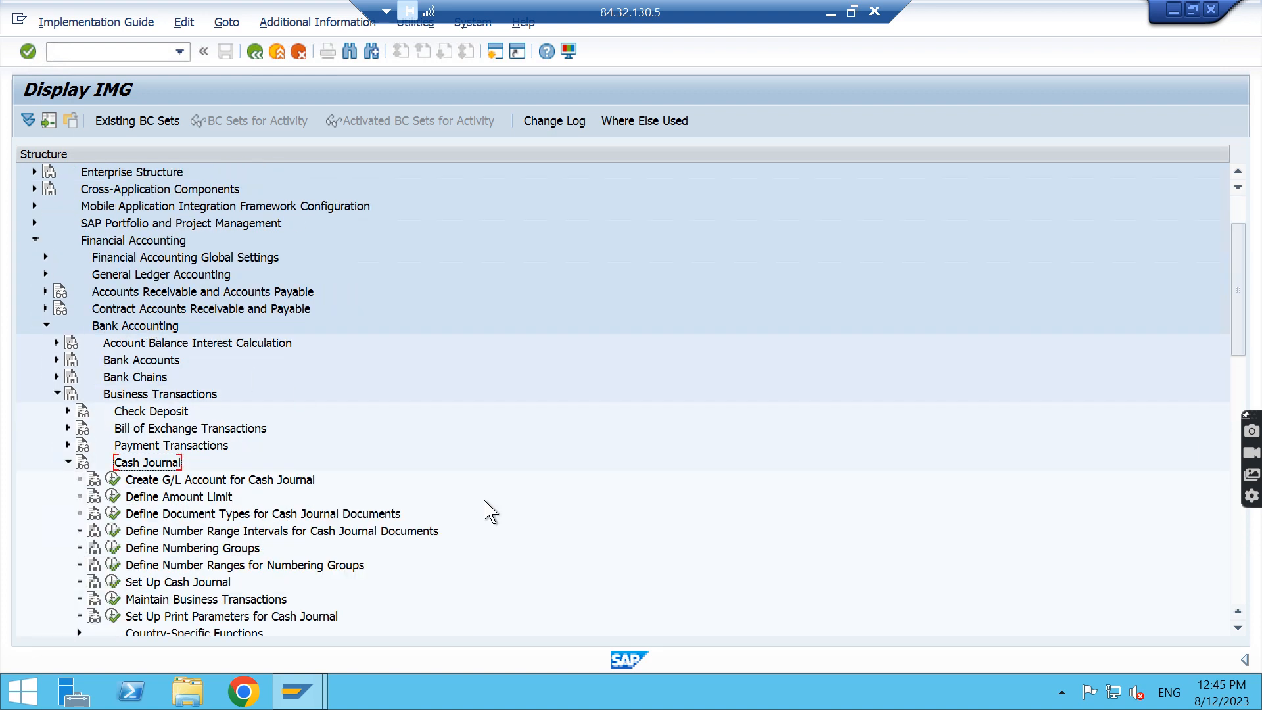
Execute Create G/L Account for Cash Journal and display the Petty Cash account from Other current assets
left_click(1238, 628)
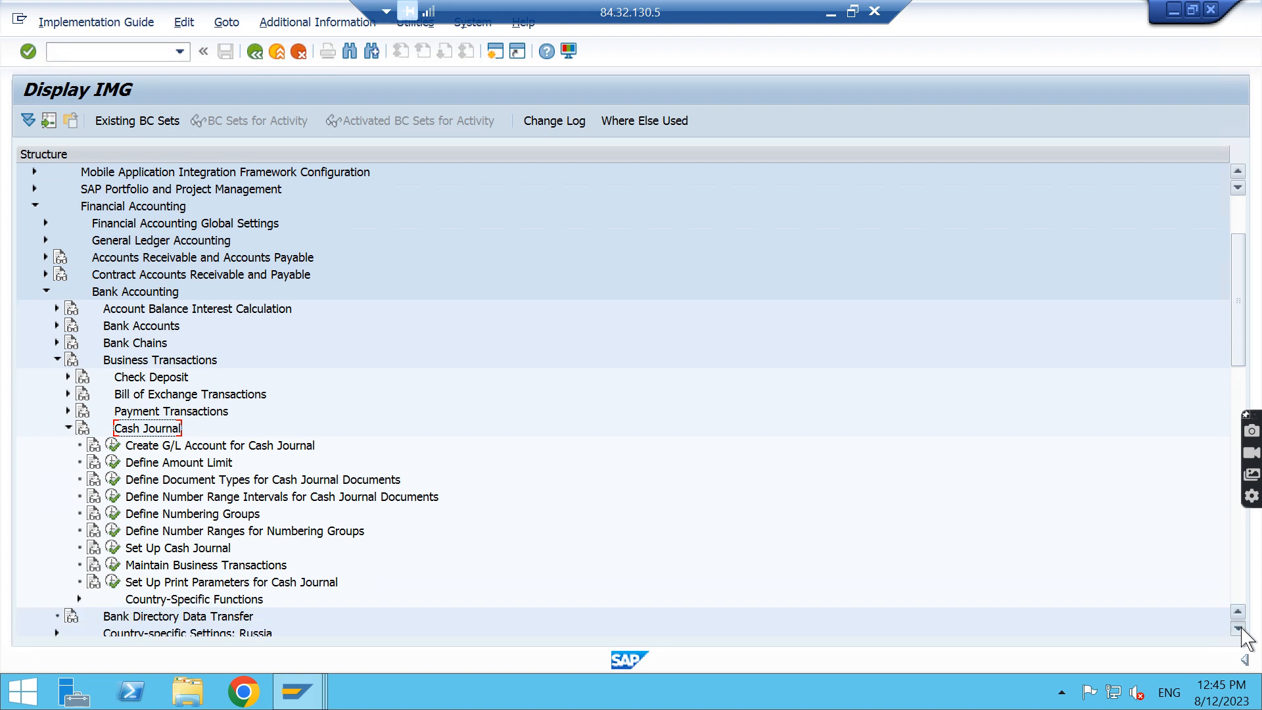
left_click(1238, 628)
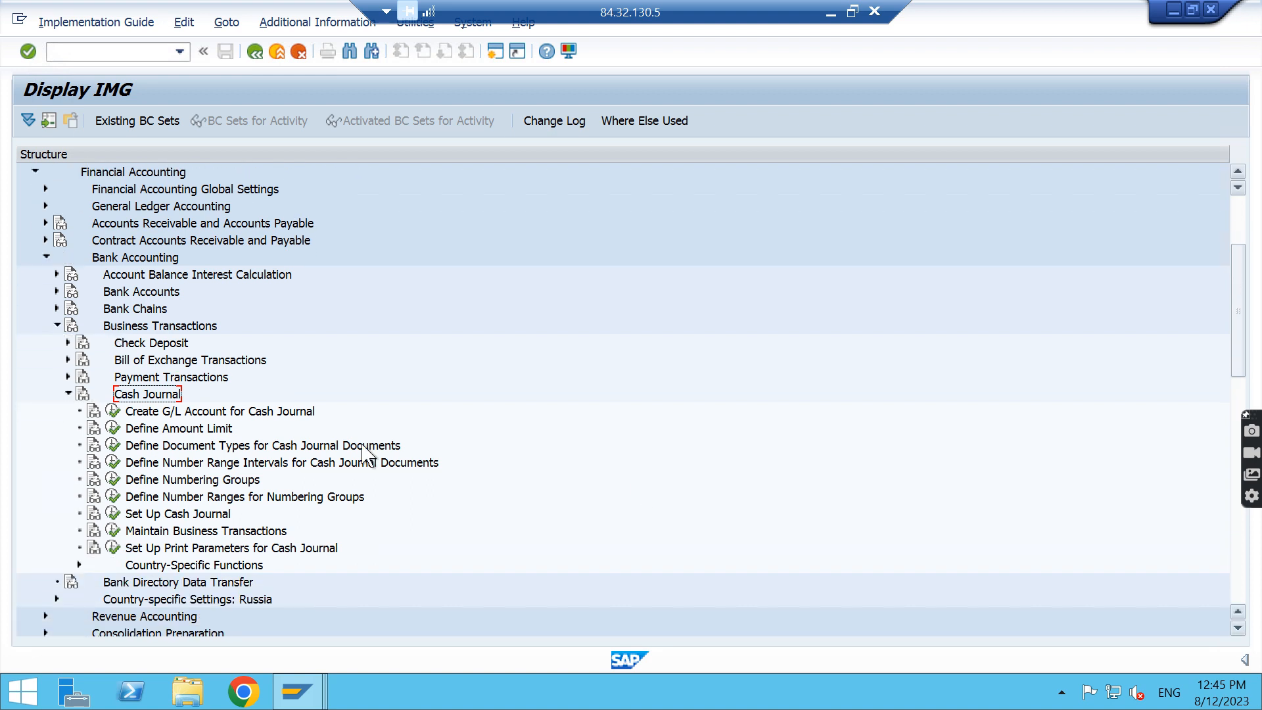
left_click(113, 411)
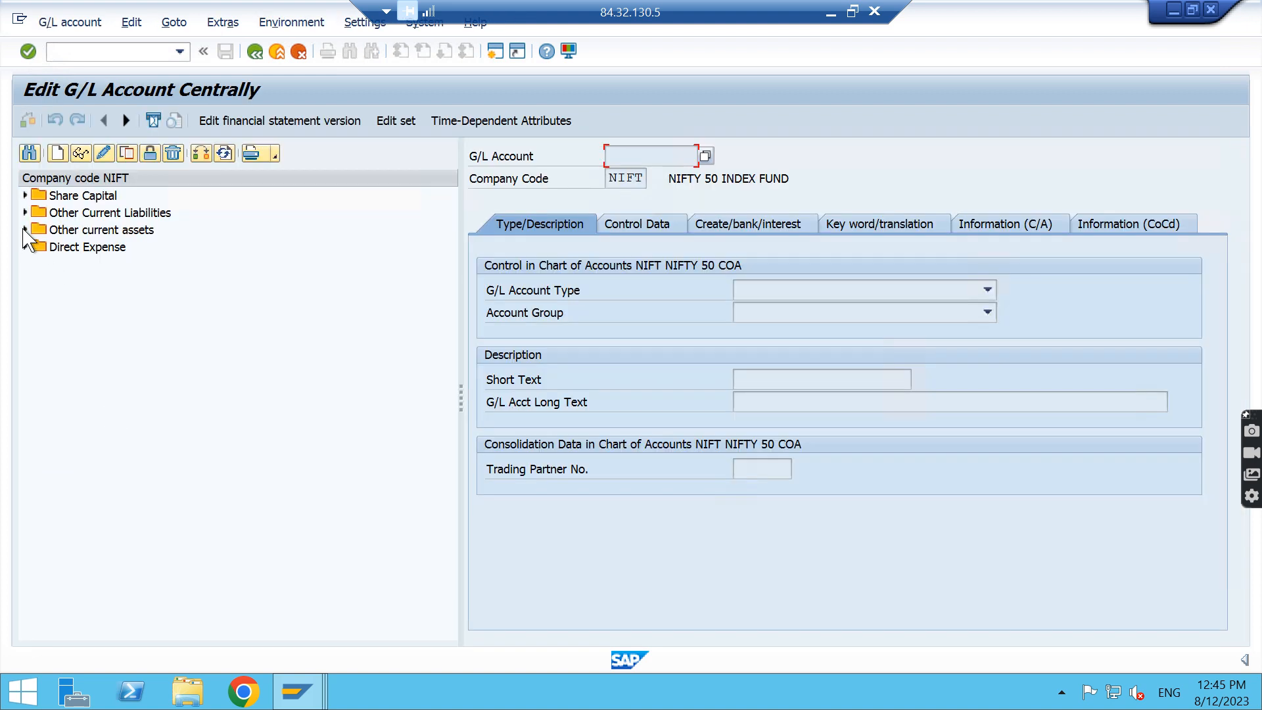
left_click(25, 229)
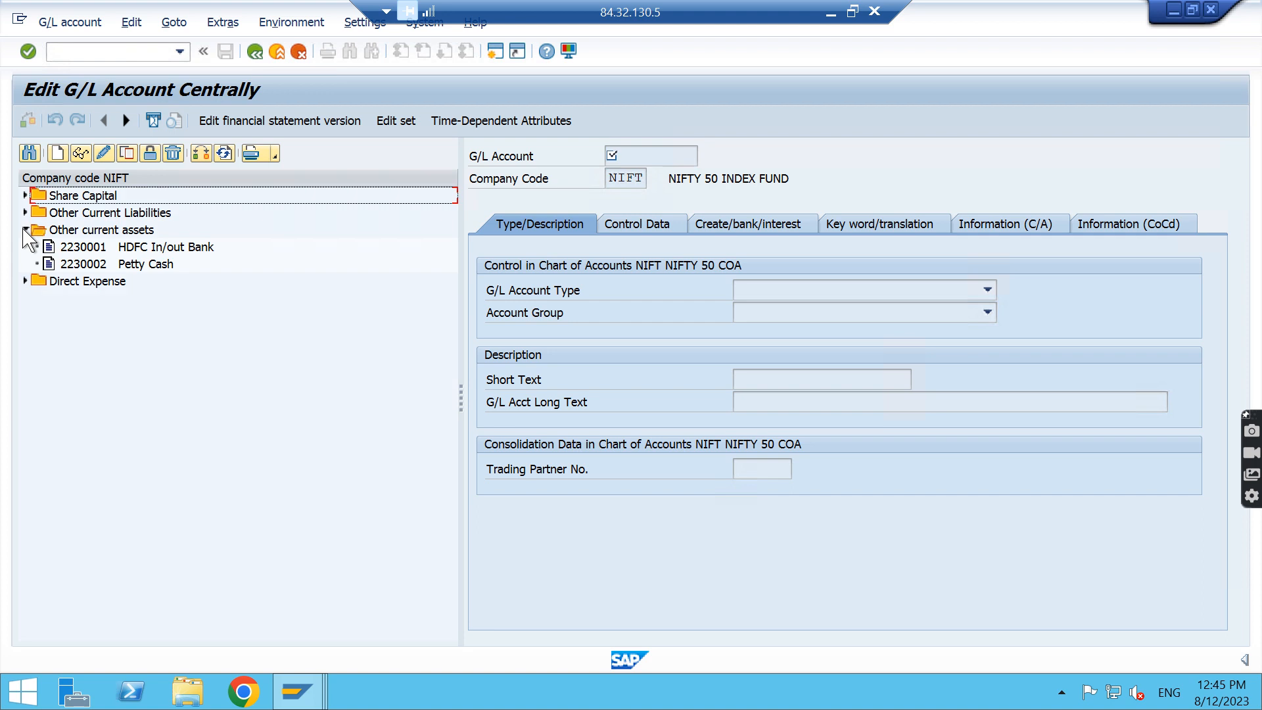
double_click(145, 265)
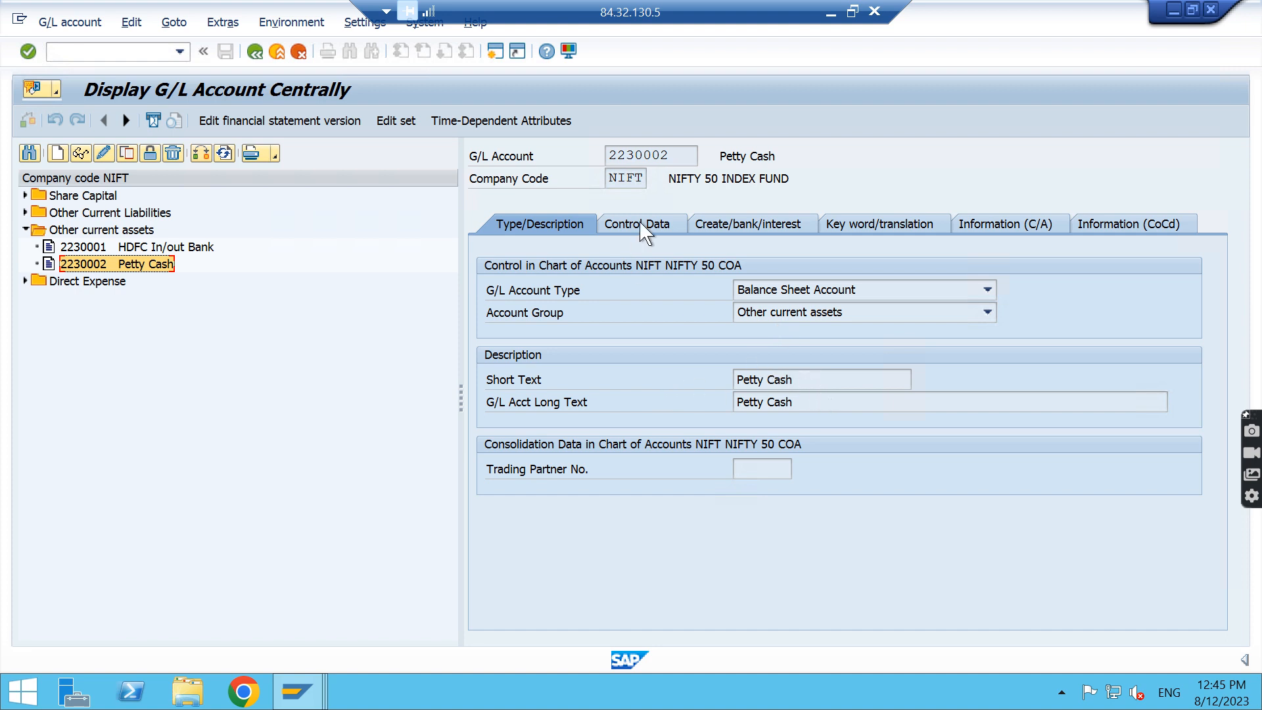
Examine the Petty Cash account's control data, its document creation settings and the available field status groups
left_click(658, 224)
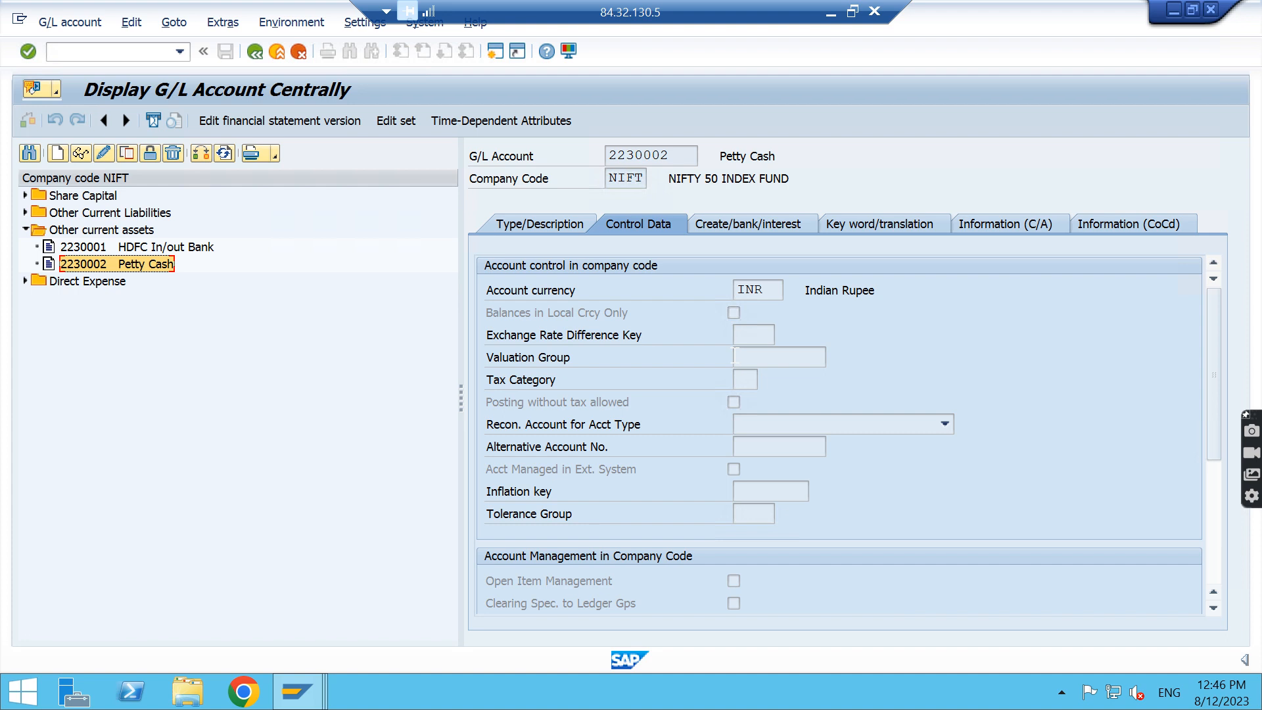
left_click(1215, 485)
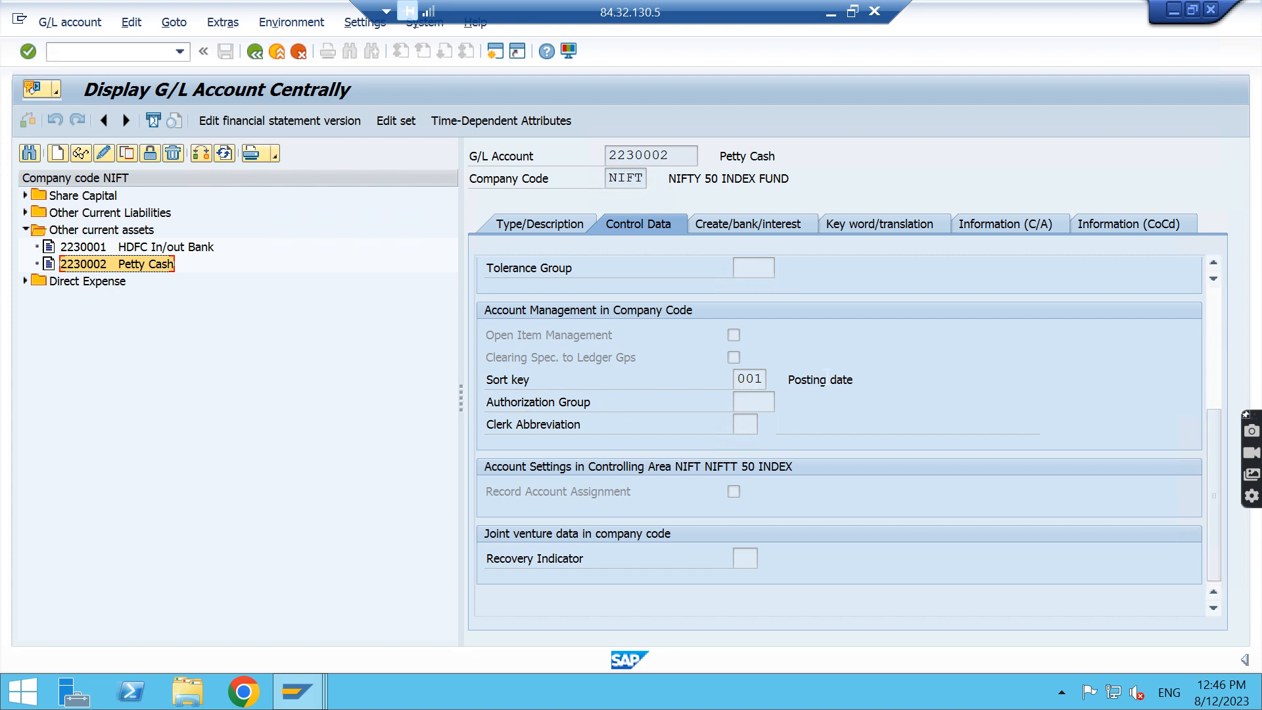
left_click(746, 232)
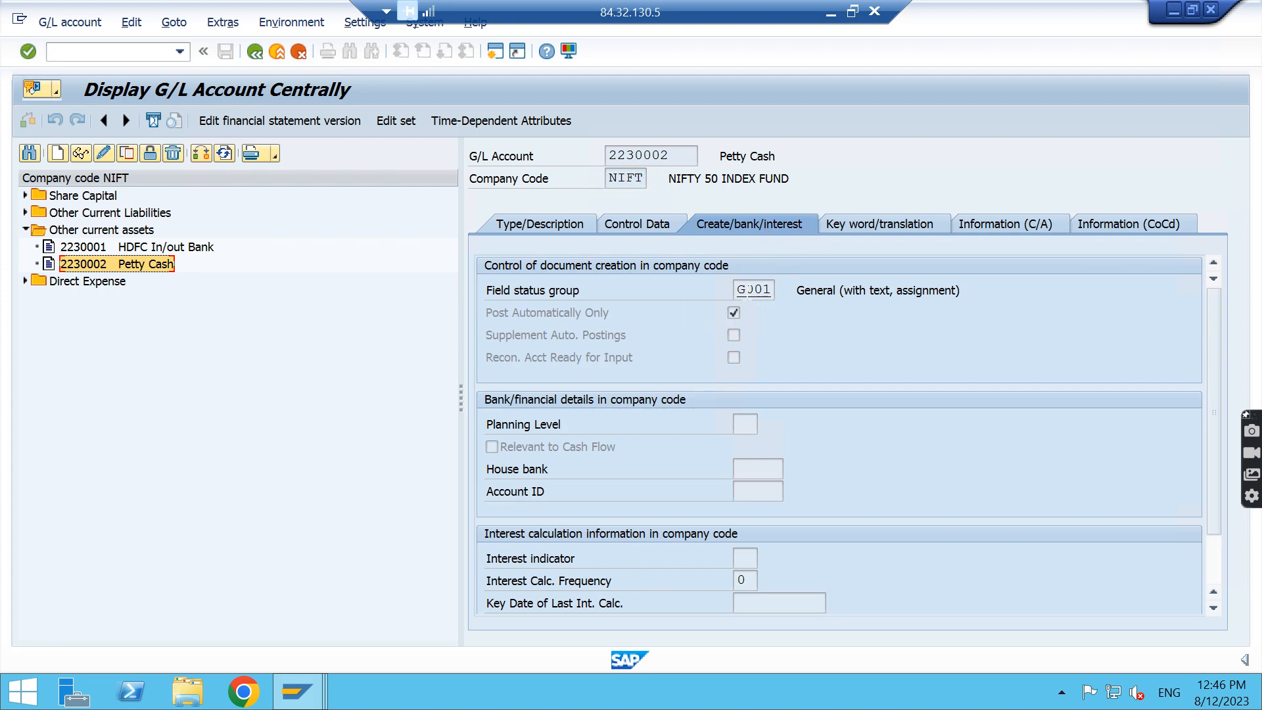
left_click(762, 290)
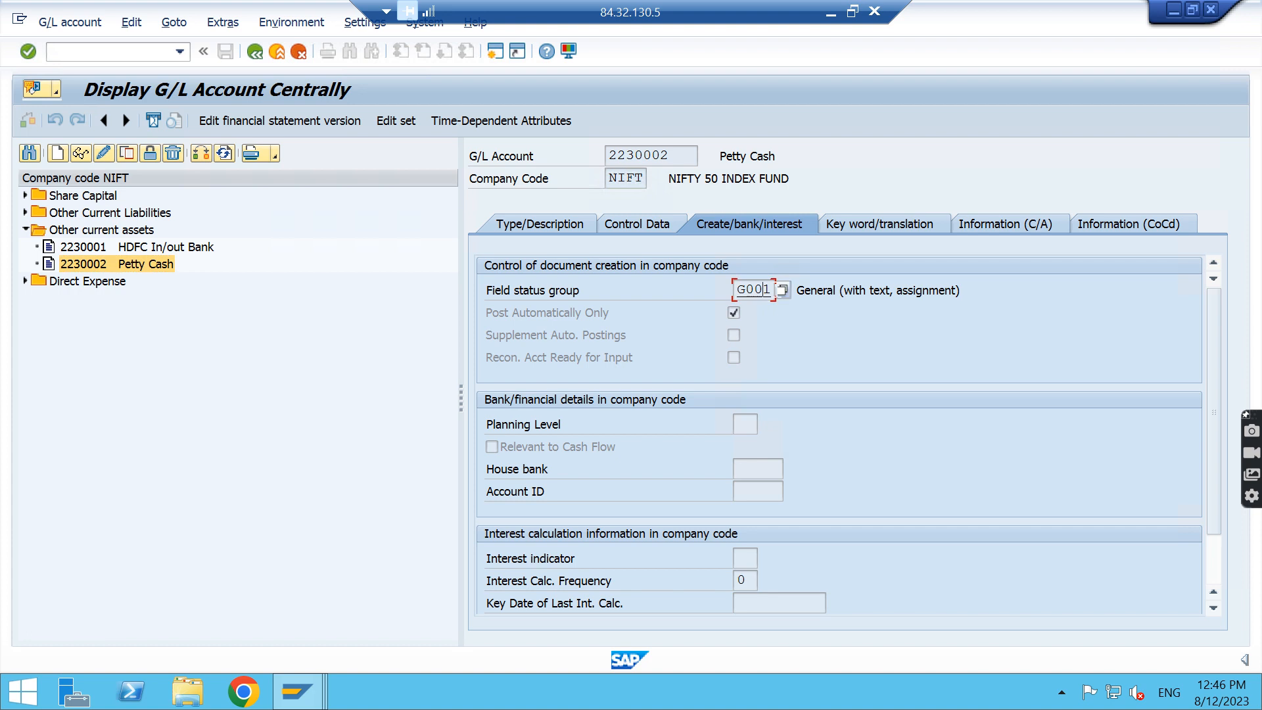
left_click(782, 290)
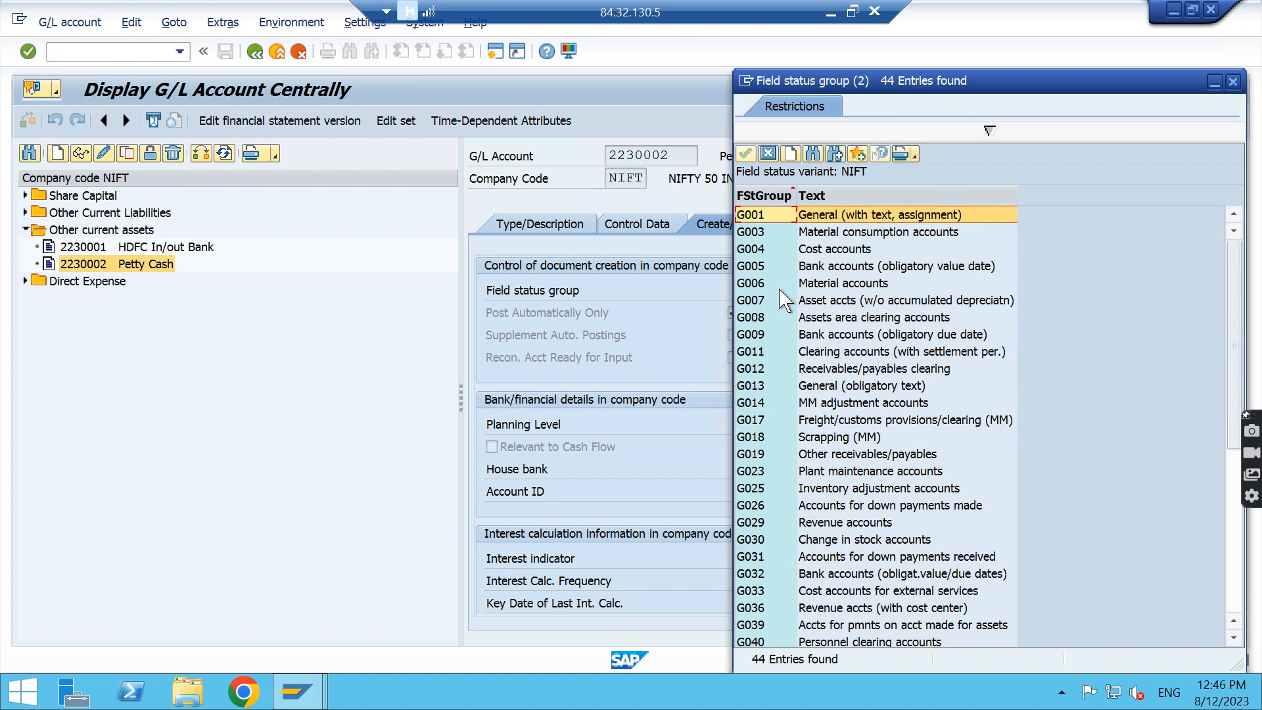
left_click(1233, 81)
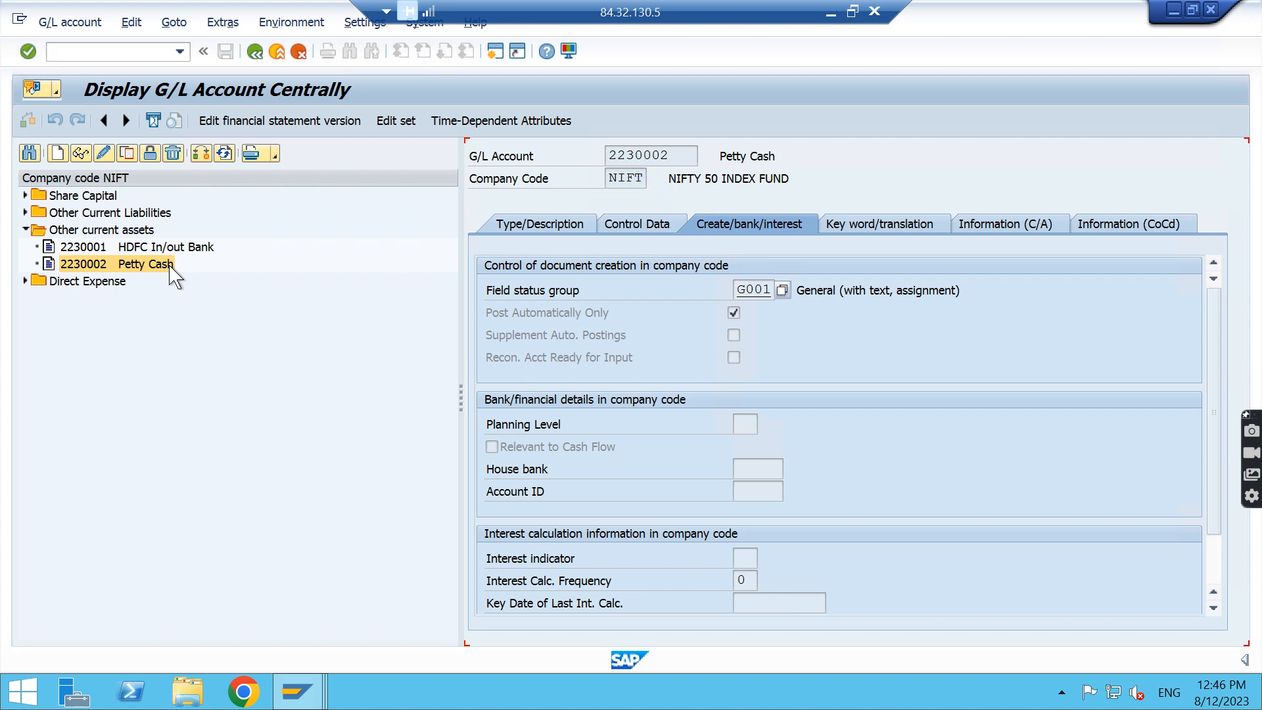
left_click(102, 264)
Leave the number range interval editor, briefly open Create G/L Account for Cash Journal, and return to the IMG structure
key("alt+Tab")
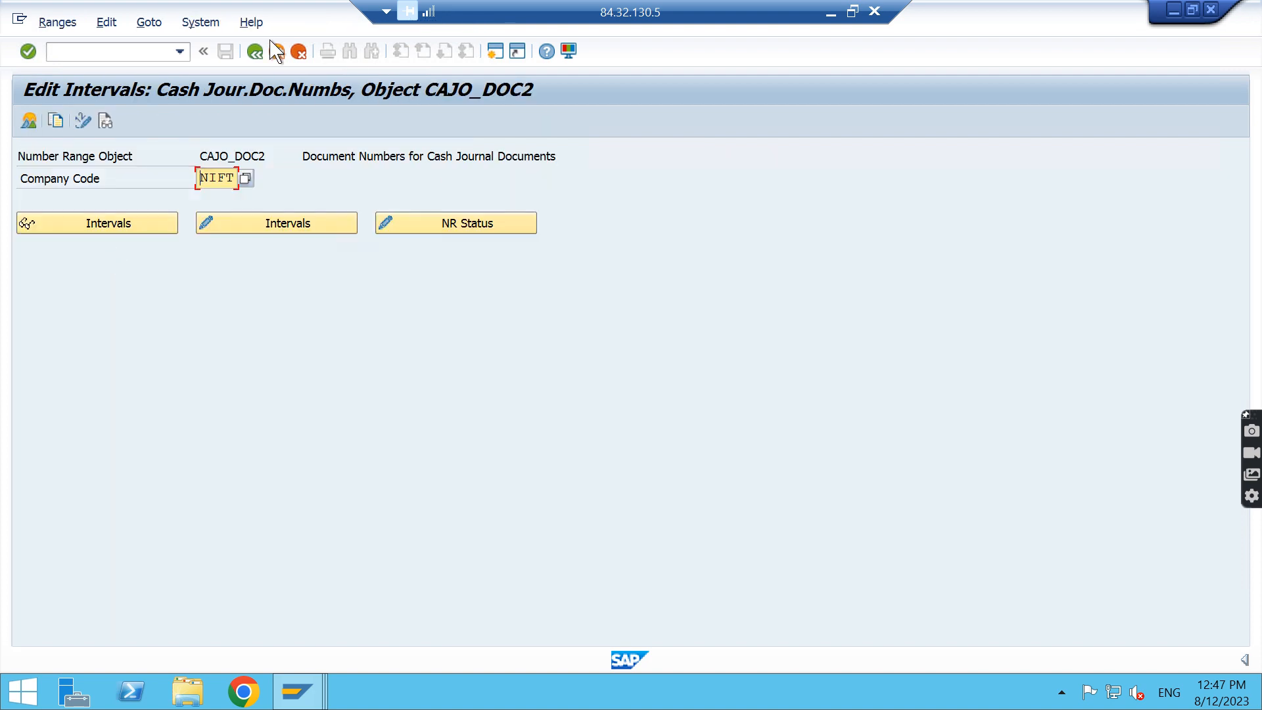
left_click(255, 52)
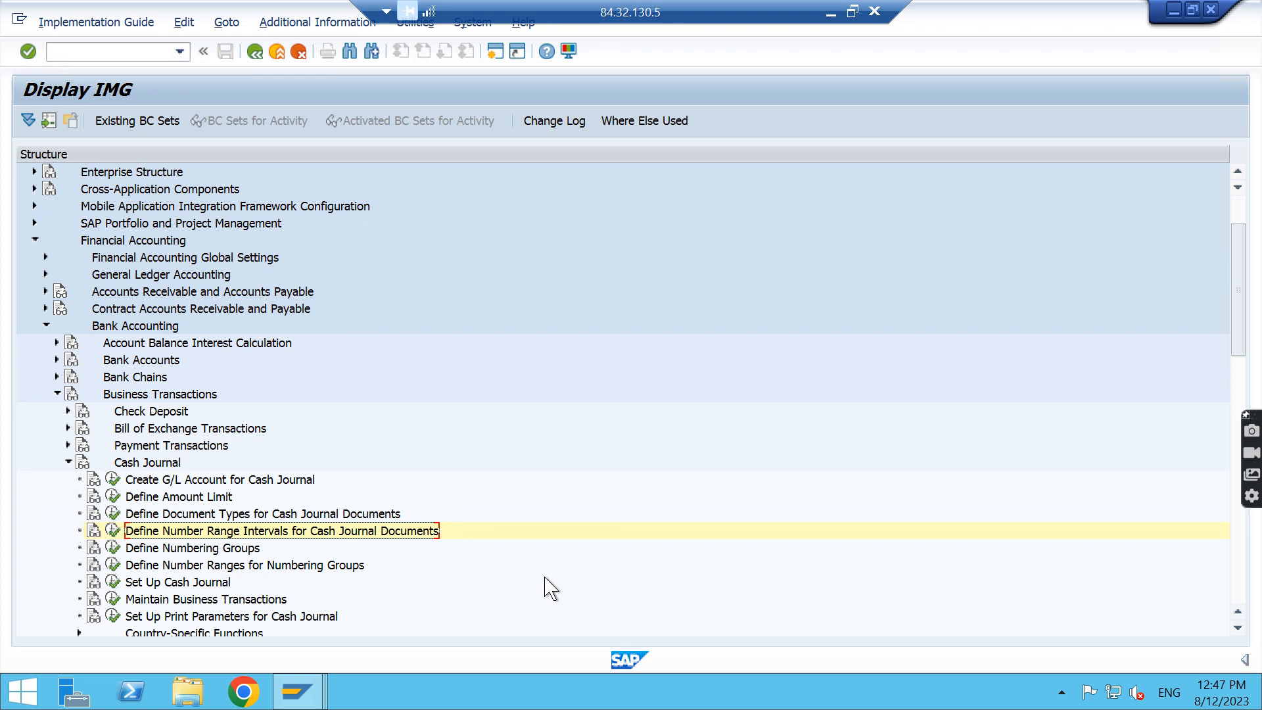
left_click(112, 479)
left_click(254, 52)
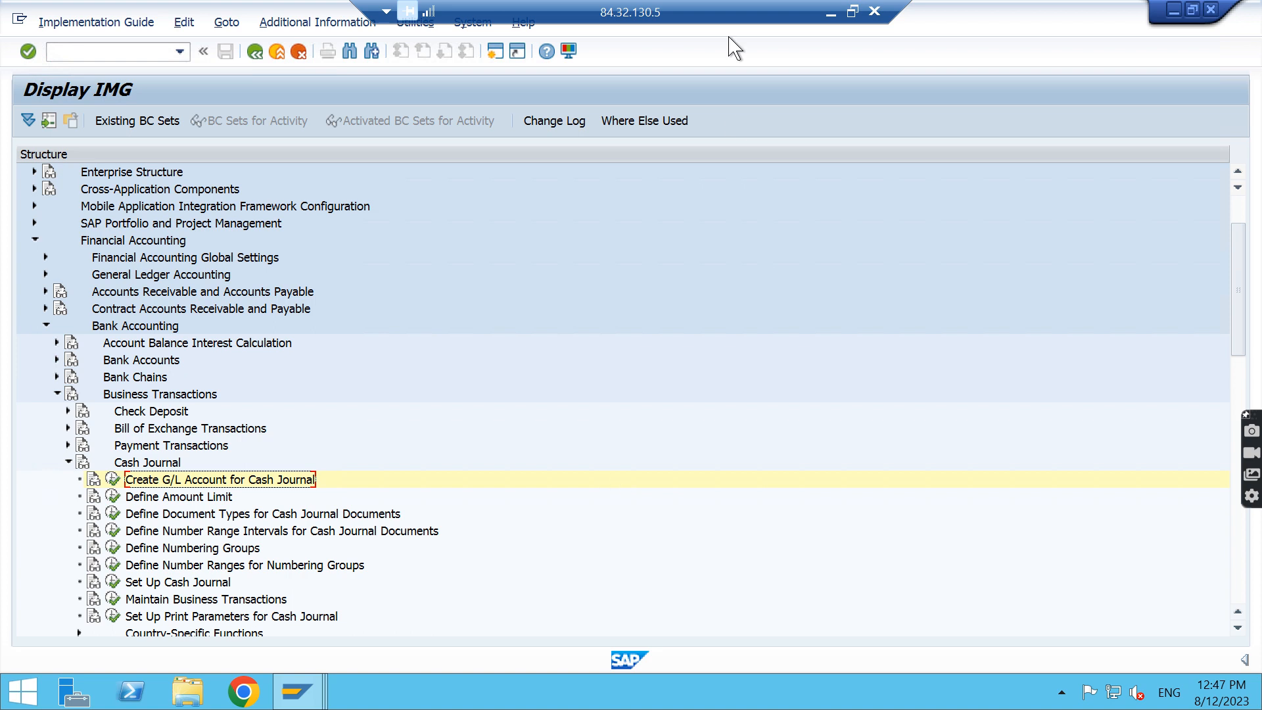
Switch to Word to check the Define Document Type line in the notes, and switch back to SAP
left_click(831, 12)
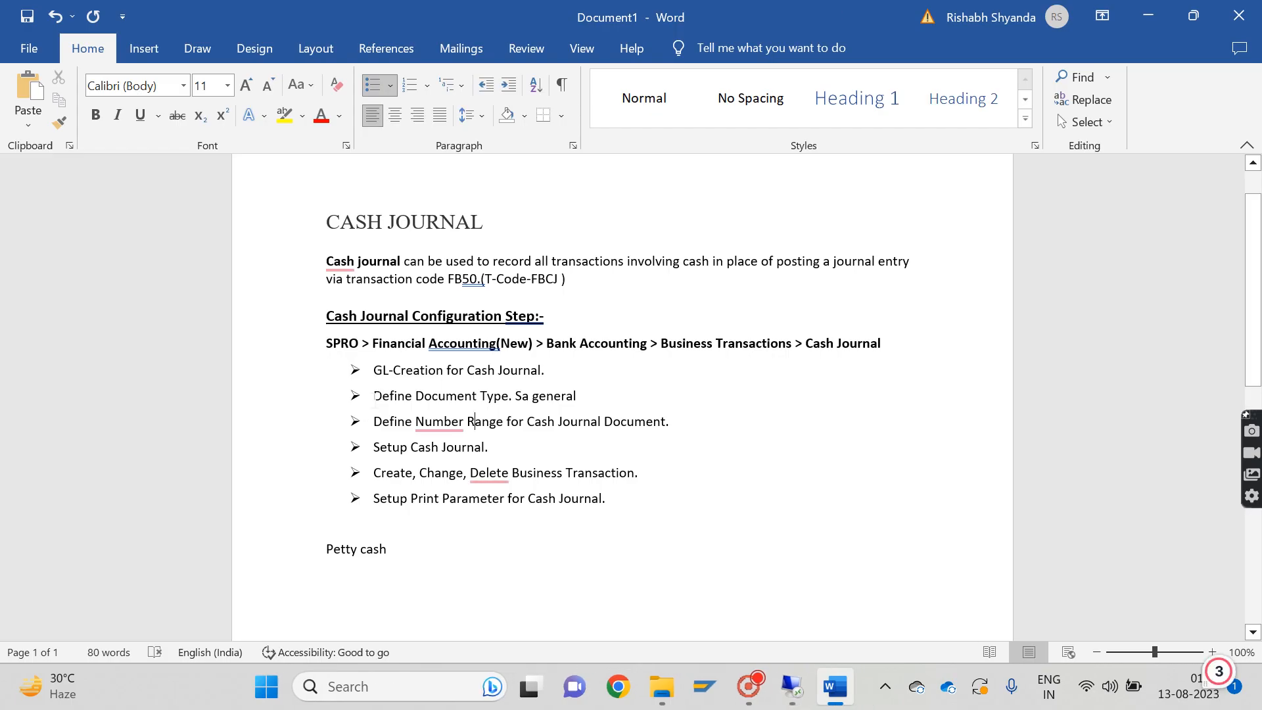
left_click_drag(374, 396, 579, 400)
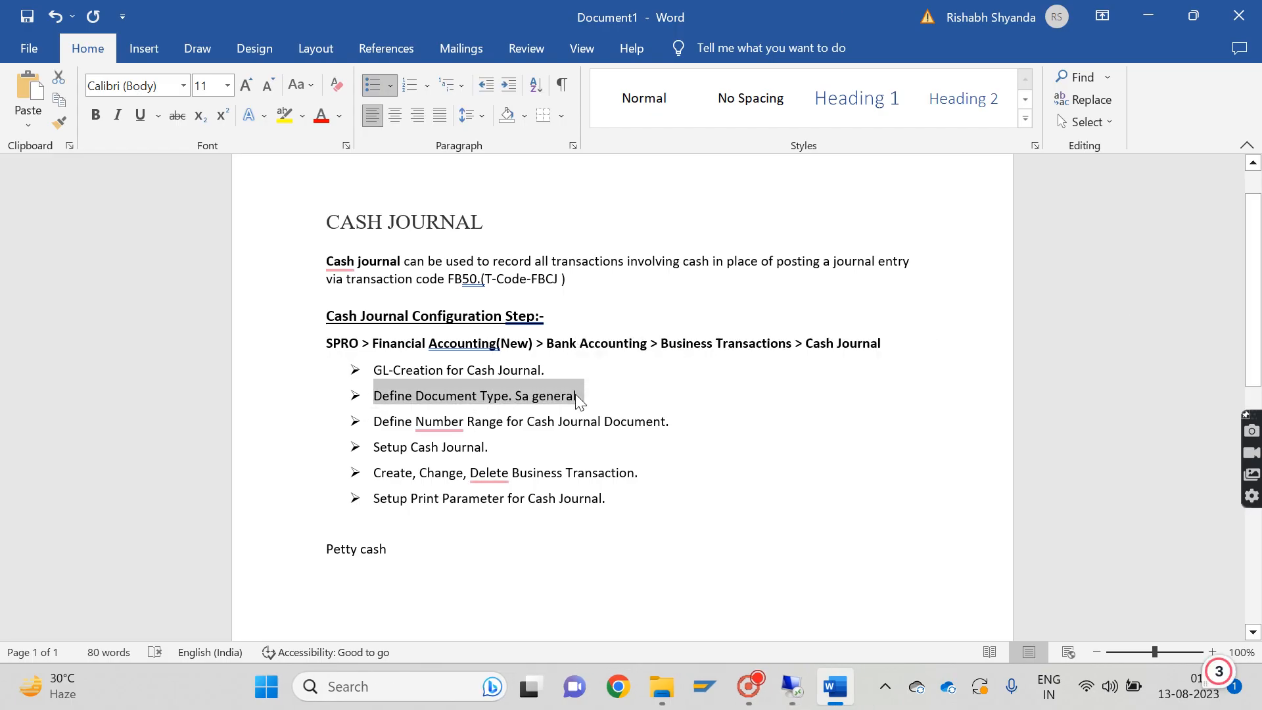
key("alt+Tab")
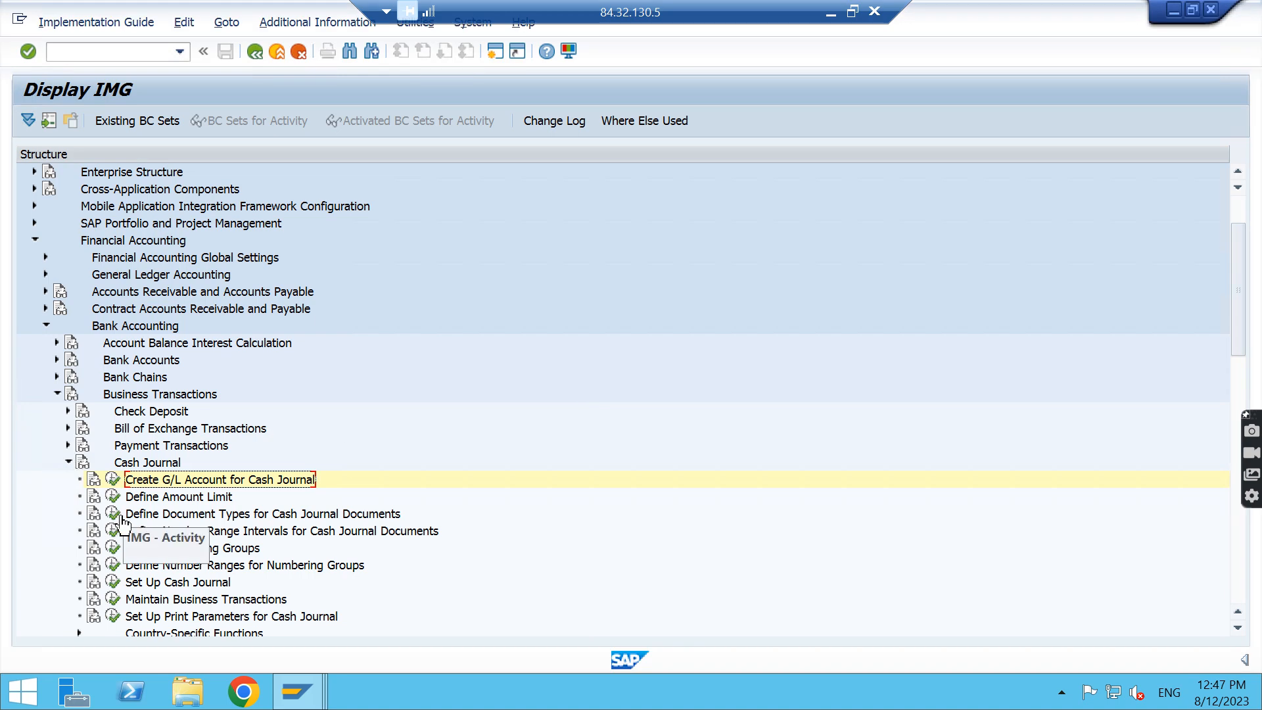
View the document types defined for cash journal documents and return to the IMG structure
left_click(112, 514)
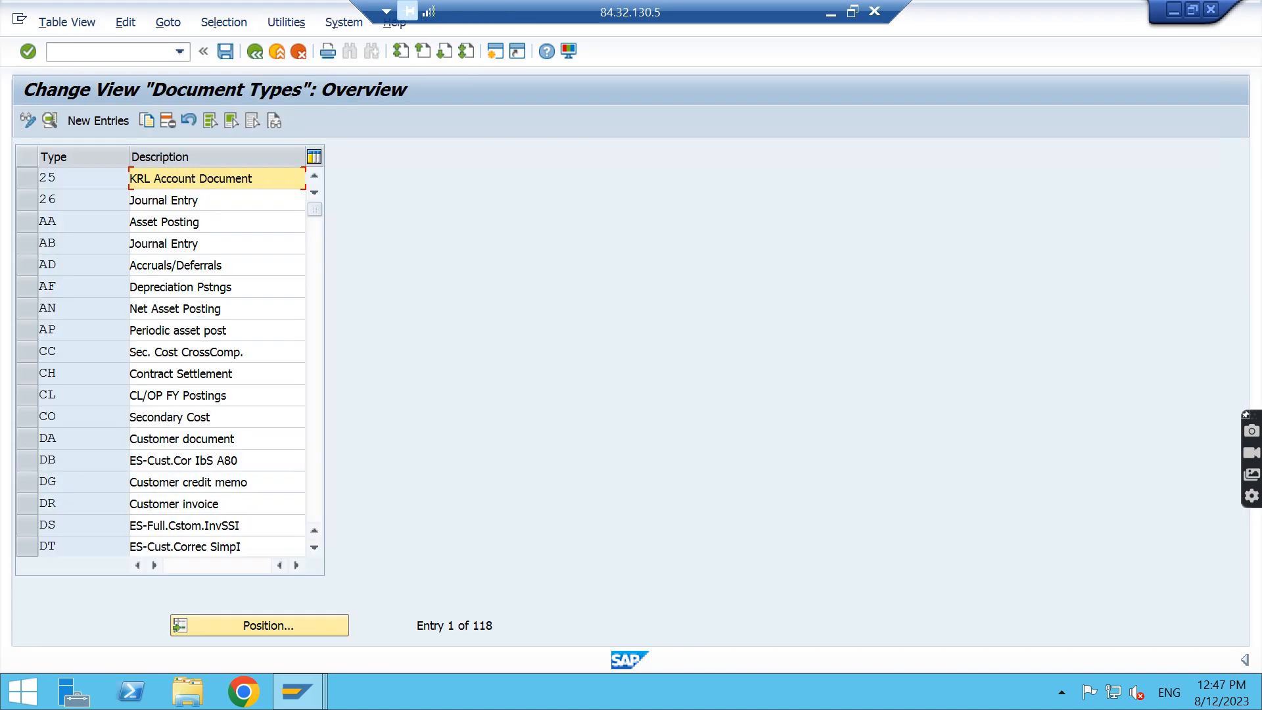
left_click(242, 626)
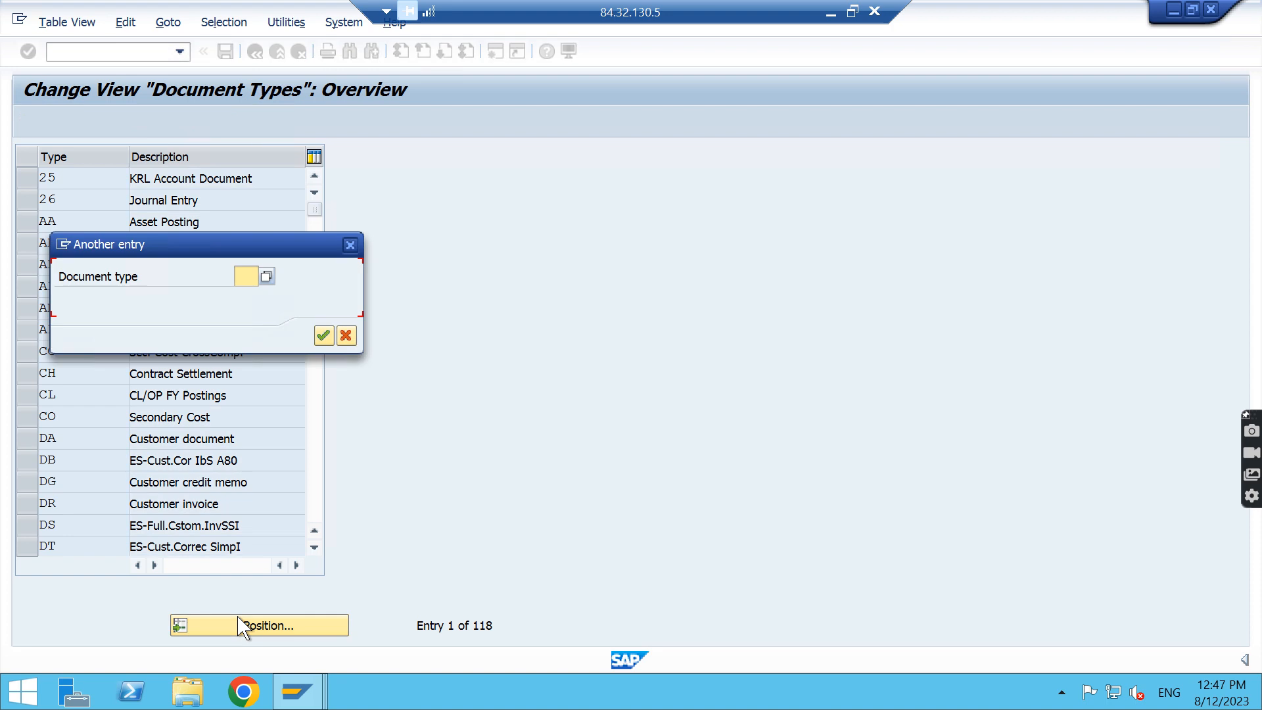
key("Escape")
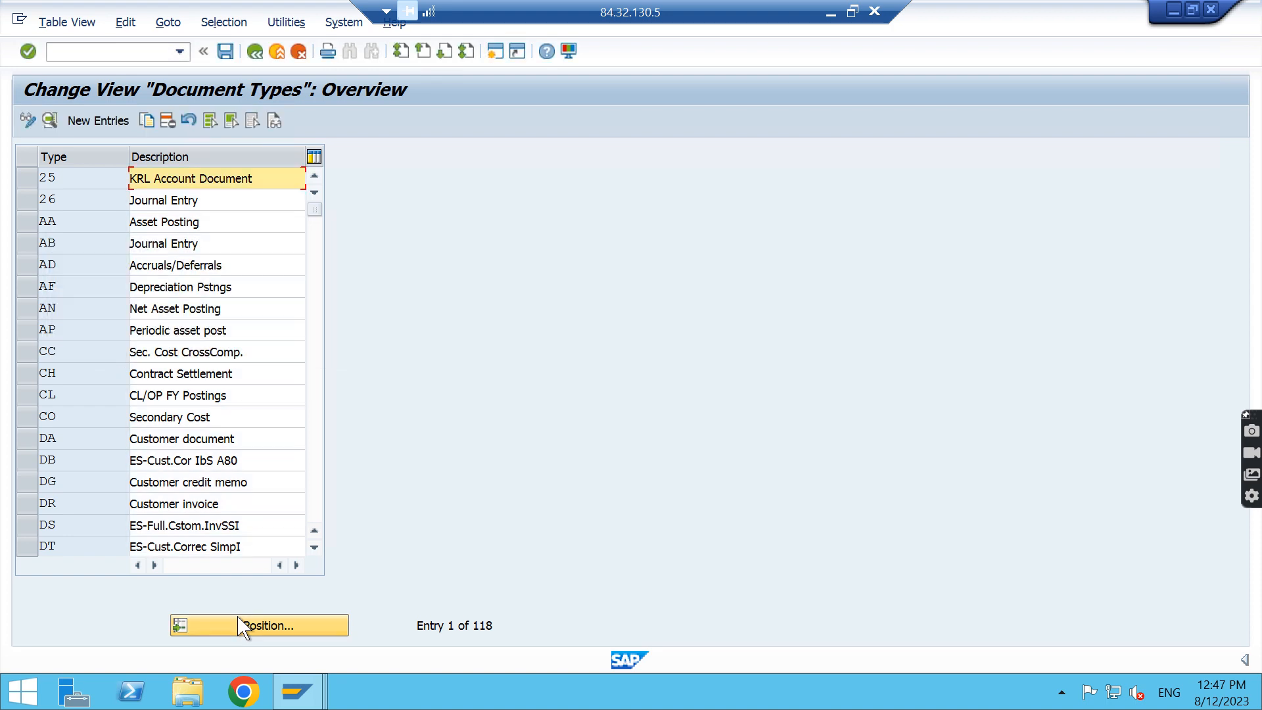
key("F3")
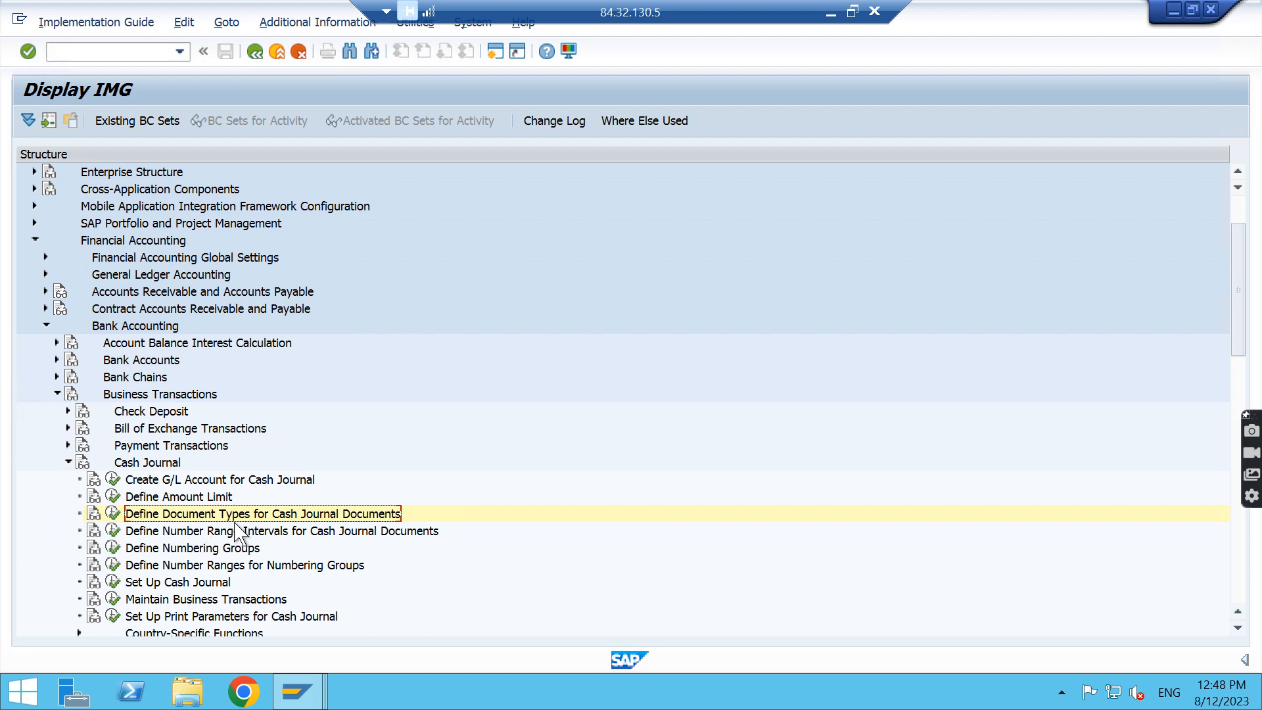
Open the document types for cash journal documents, find document type SA and display its details
left_click(113, 514)
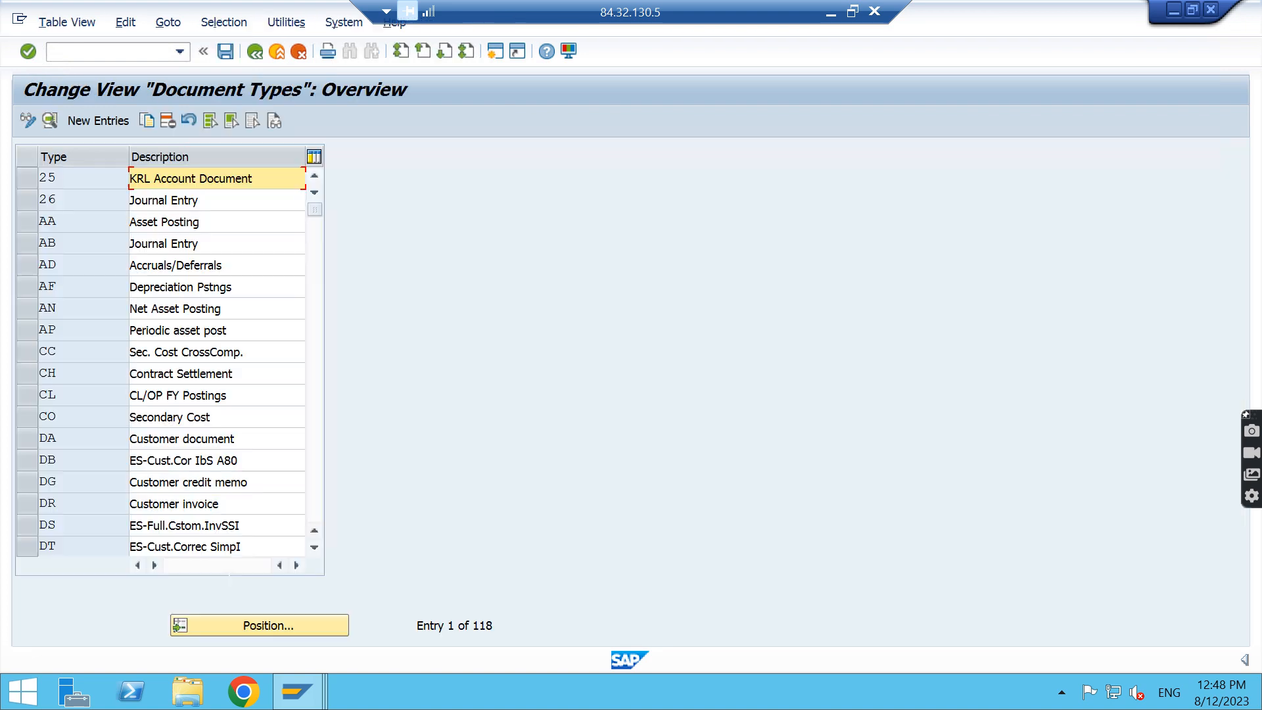
left_click(288, 630)
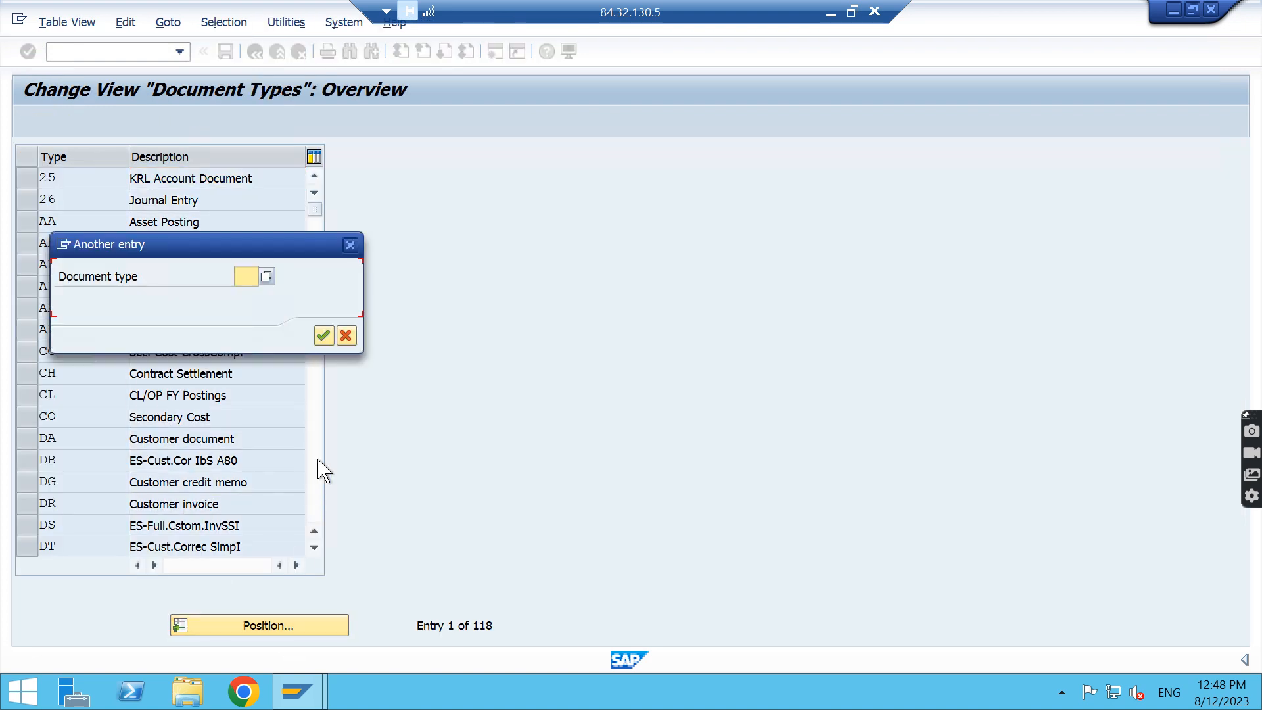
type("SA")
key("Return")
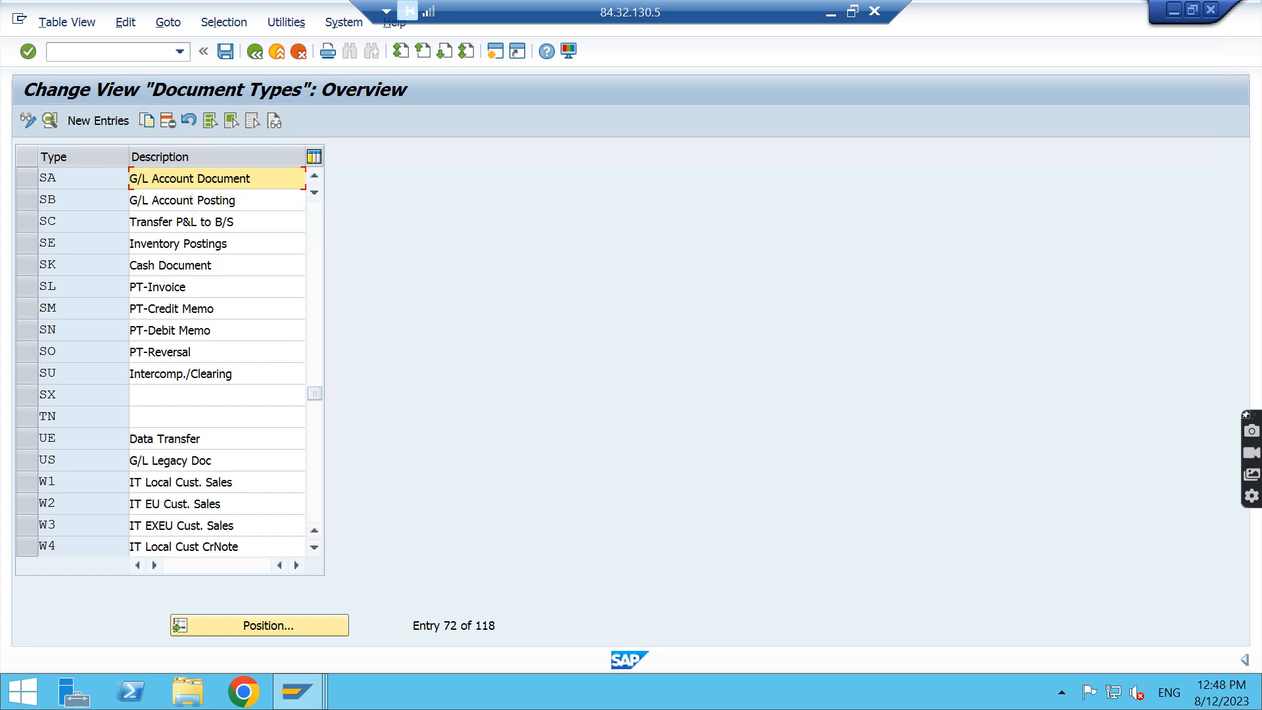
double_click(214, 181)
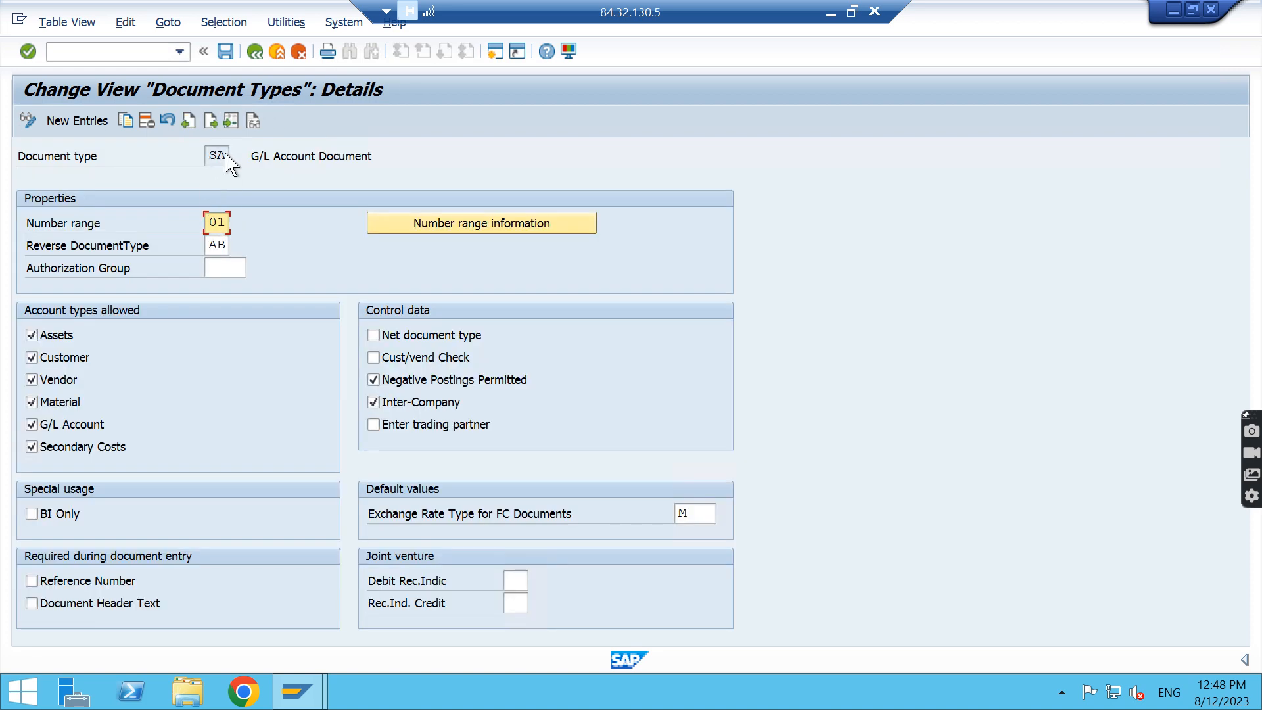
View the accounting document number range intervals for company code NIFT, select interval 01, and return to the IMG structure
left_click(430, 227)
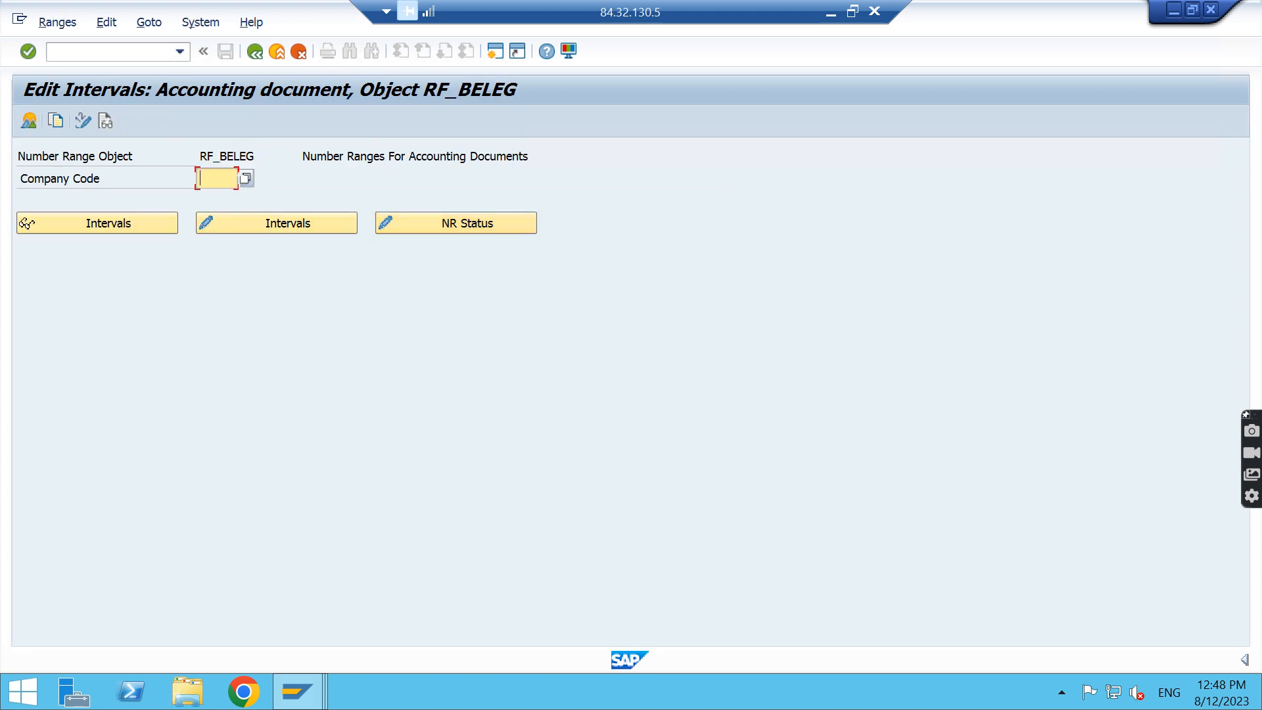
type("nift")
left_click(272, 231)
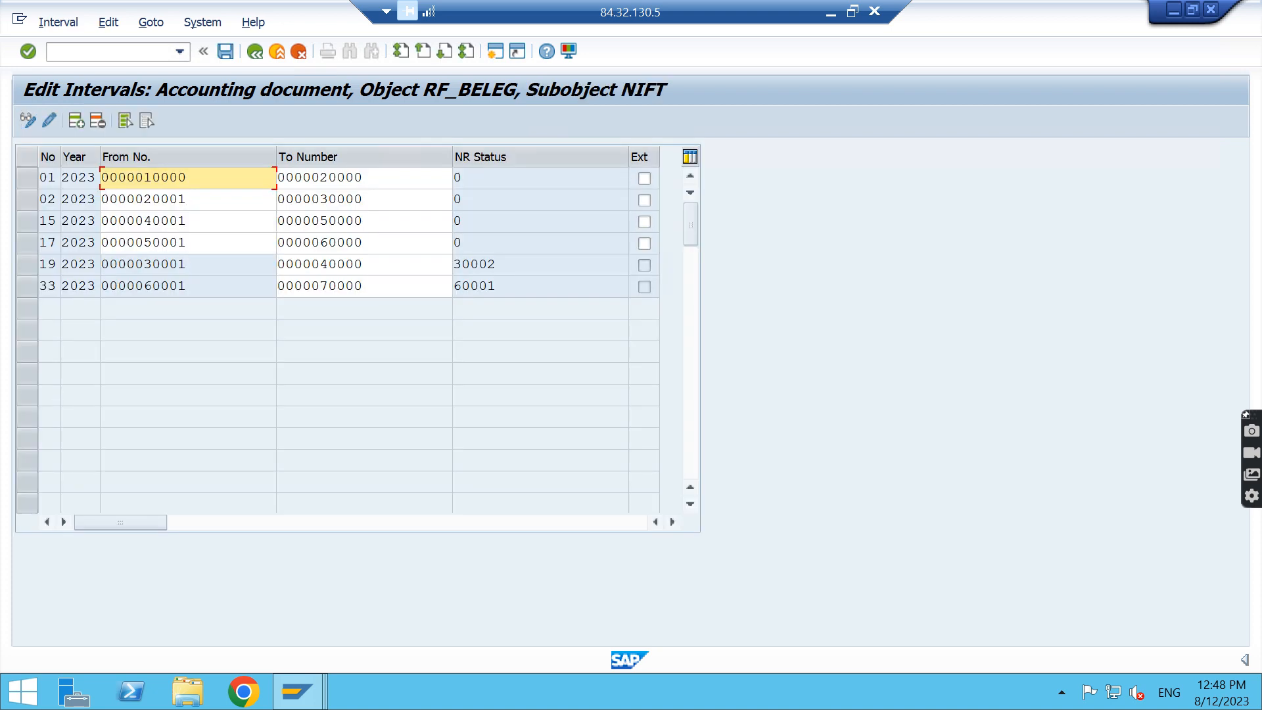
left_click(28, 179)
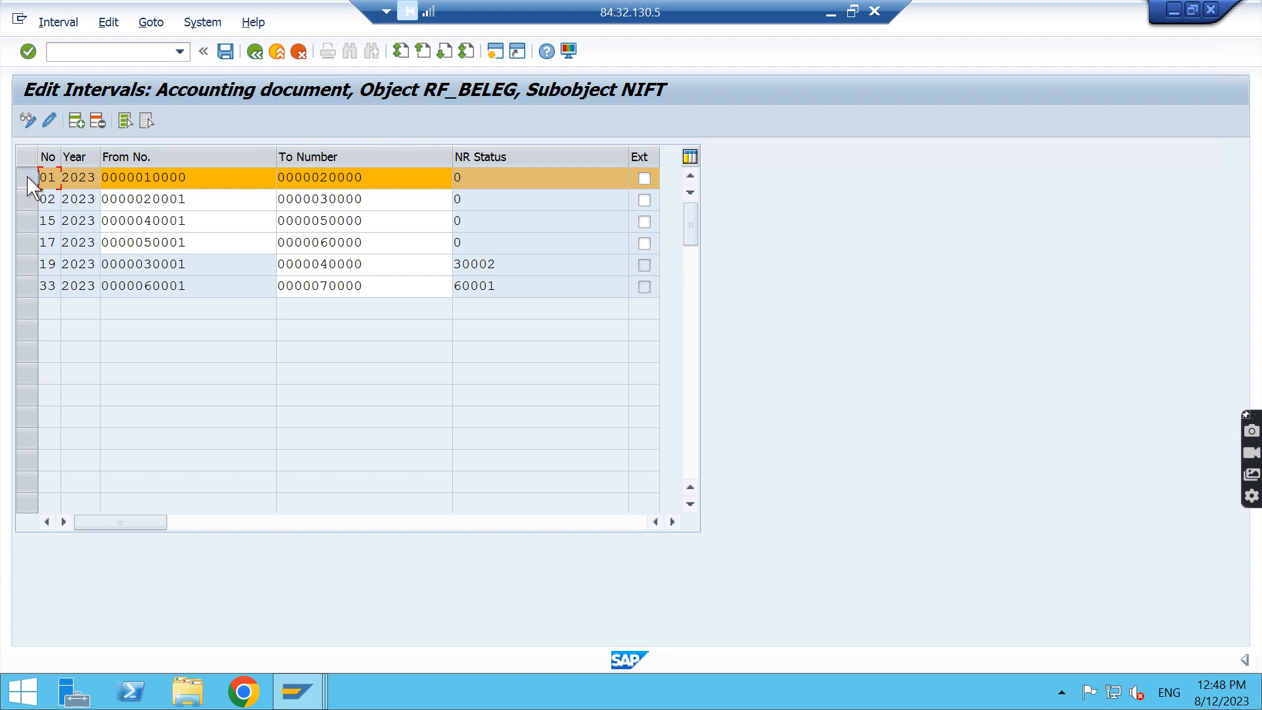
left_click(255, 52)
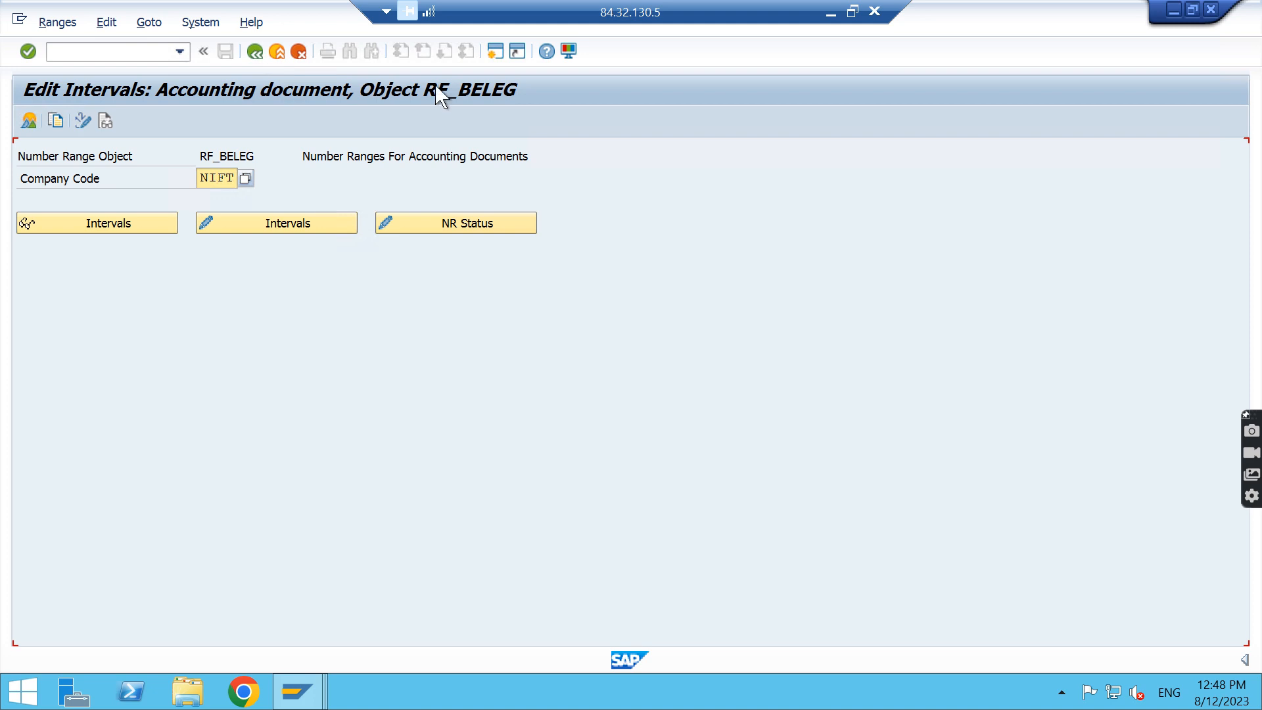
left_click(256, 52)
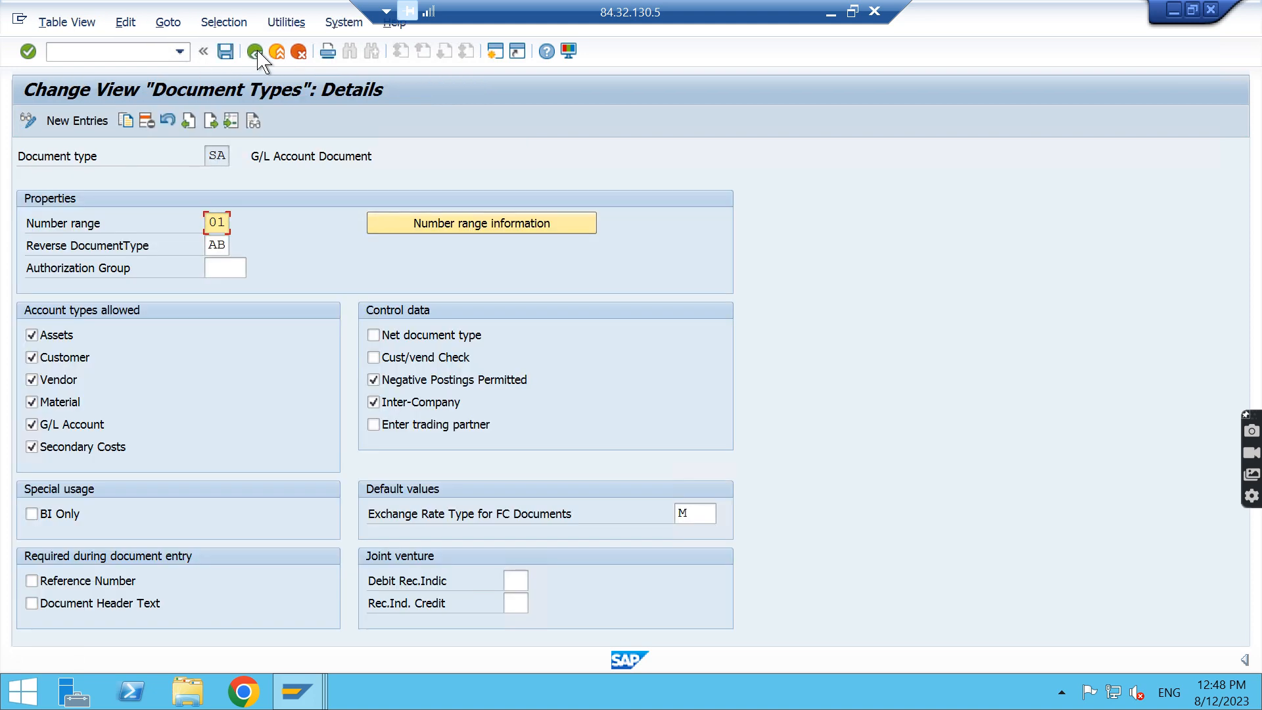
left_click(258, 54)
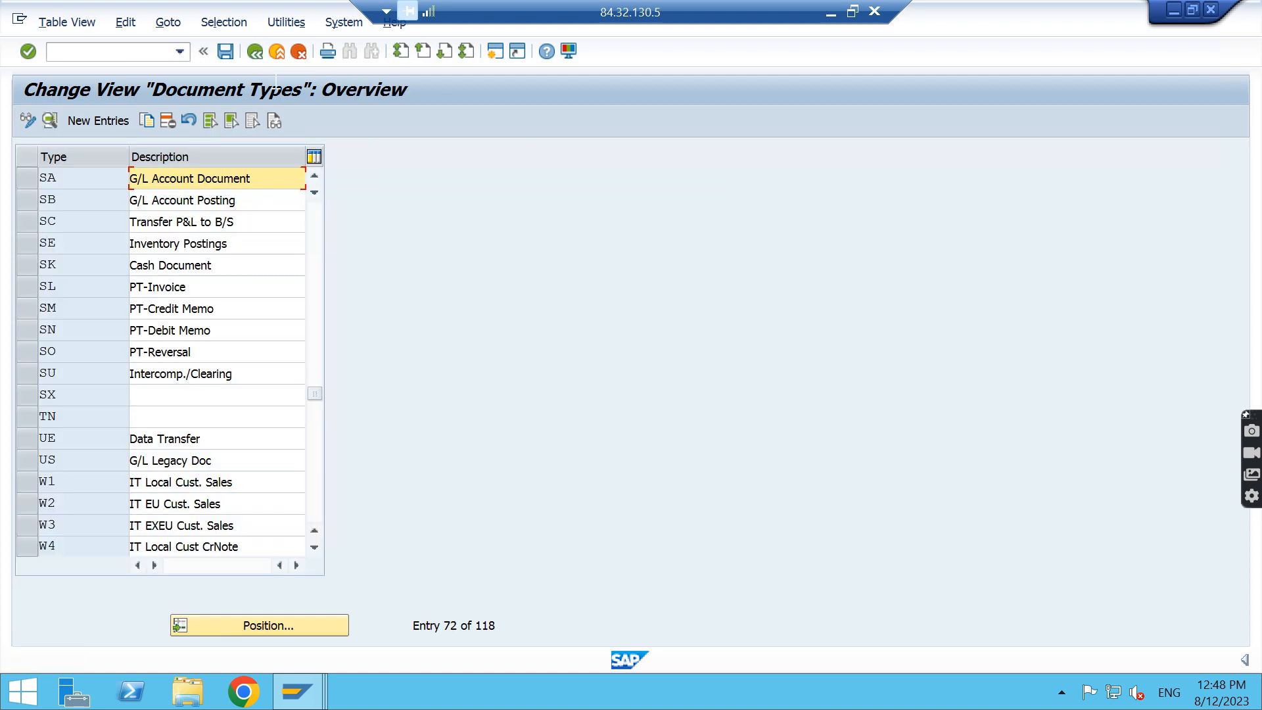
left_click(255, 51)
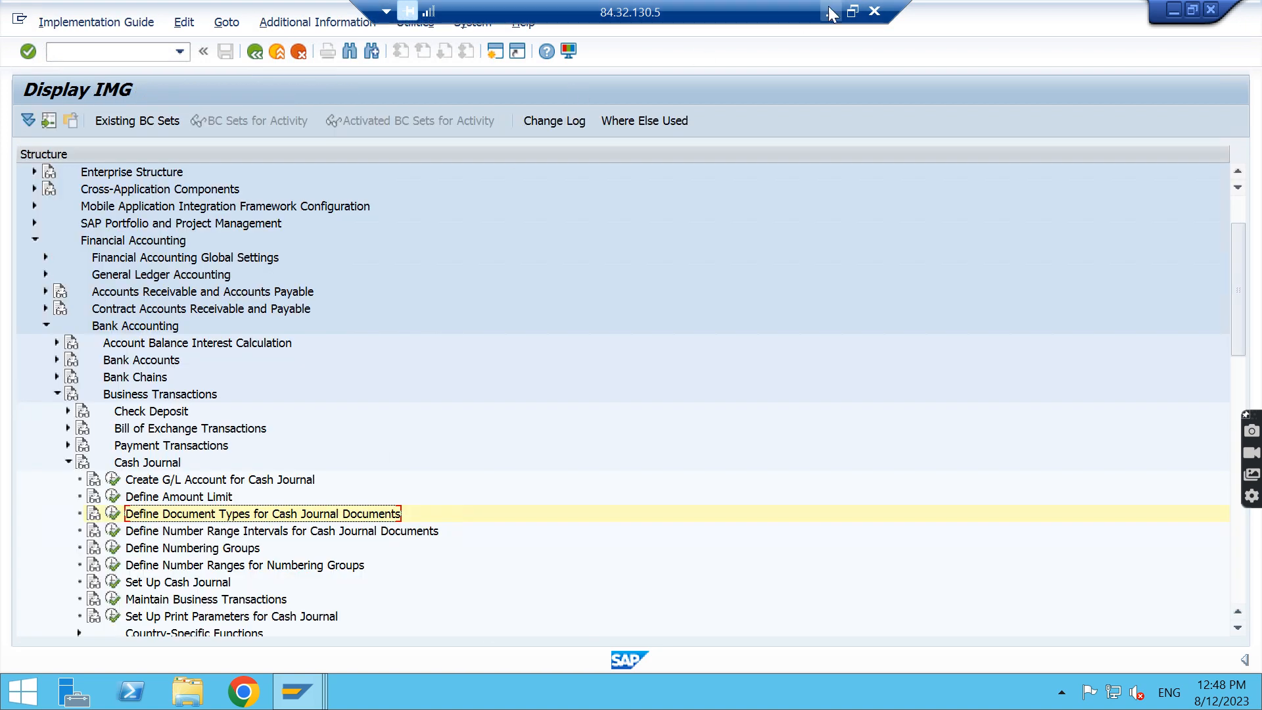
Switch to Word, select the Define Number Range for Cash Journal Document line in the notes, and switch back to SAP
left_click(830, 9)
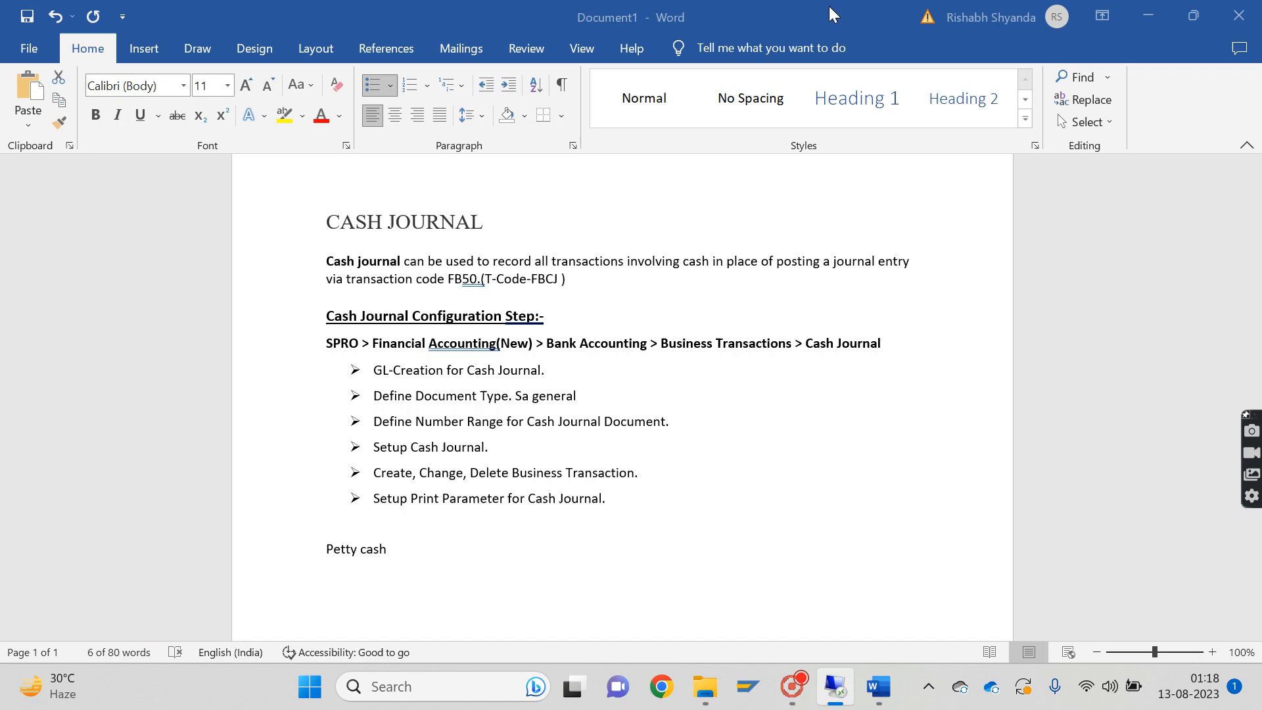
left_click_drag(373, 421, 680, 424)
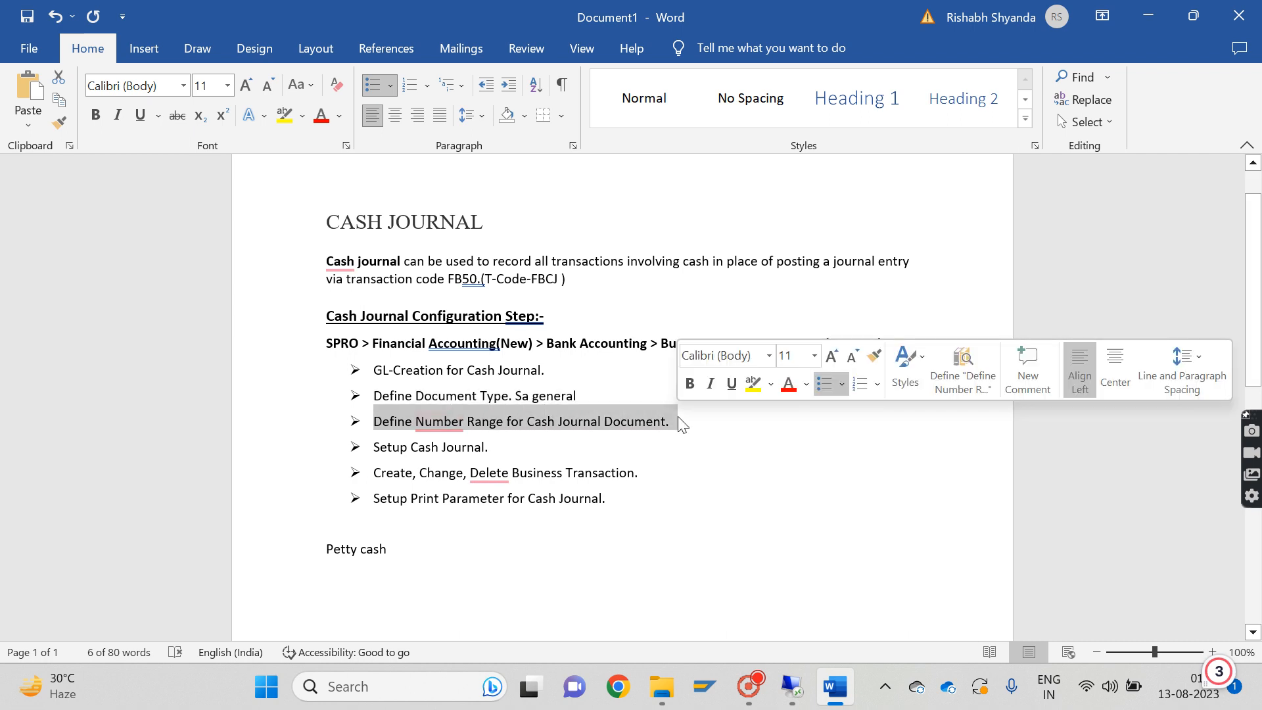
key("alt+Tab")
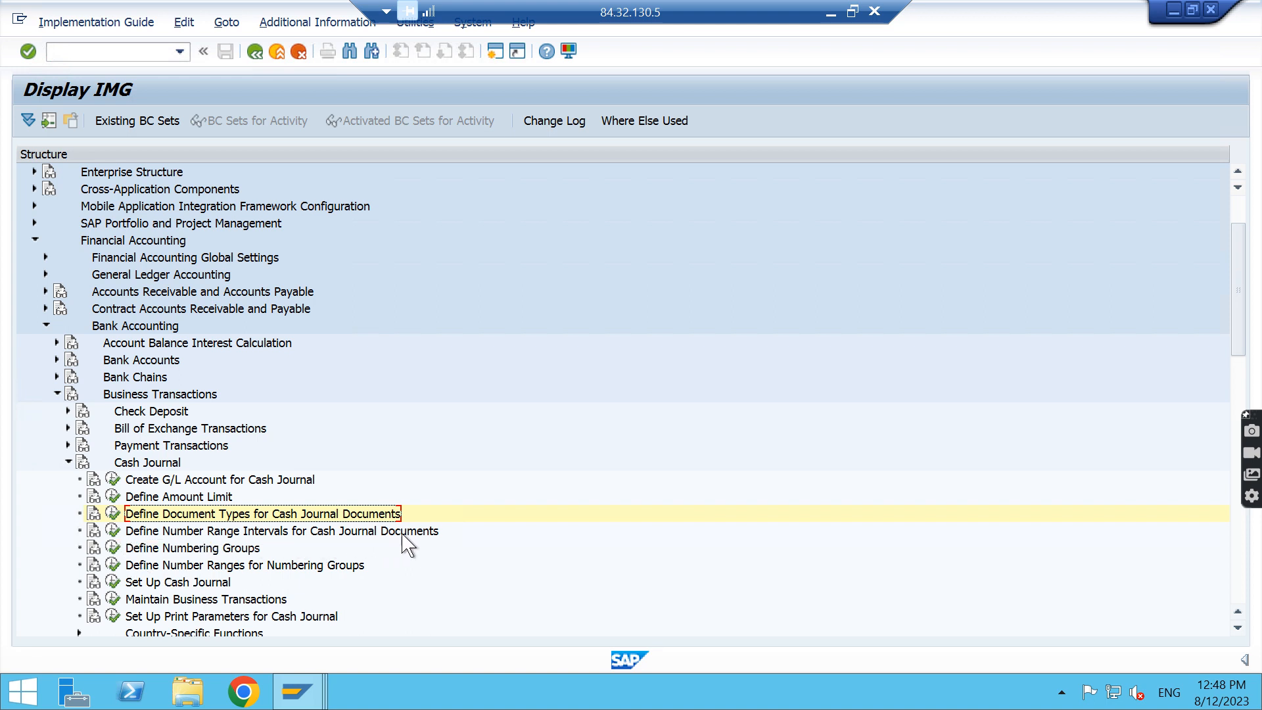
Compare the number range objects used for cash journal documents and for document type 26, returning to the IMG structure
left_click(117, 529)
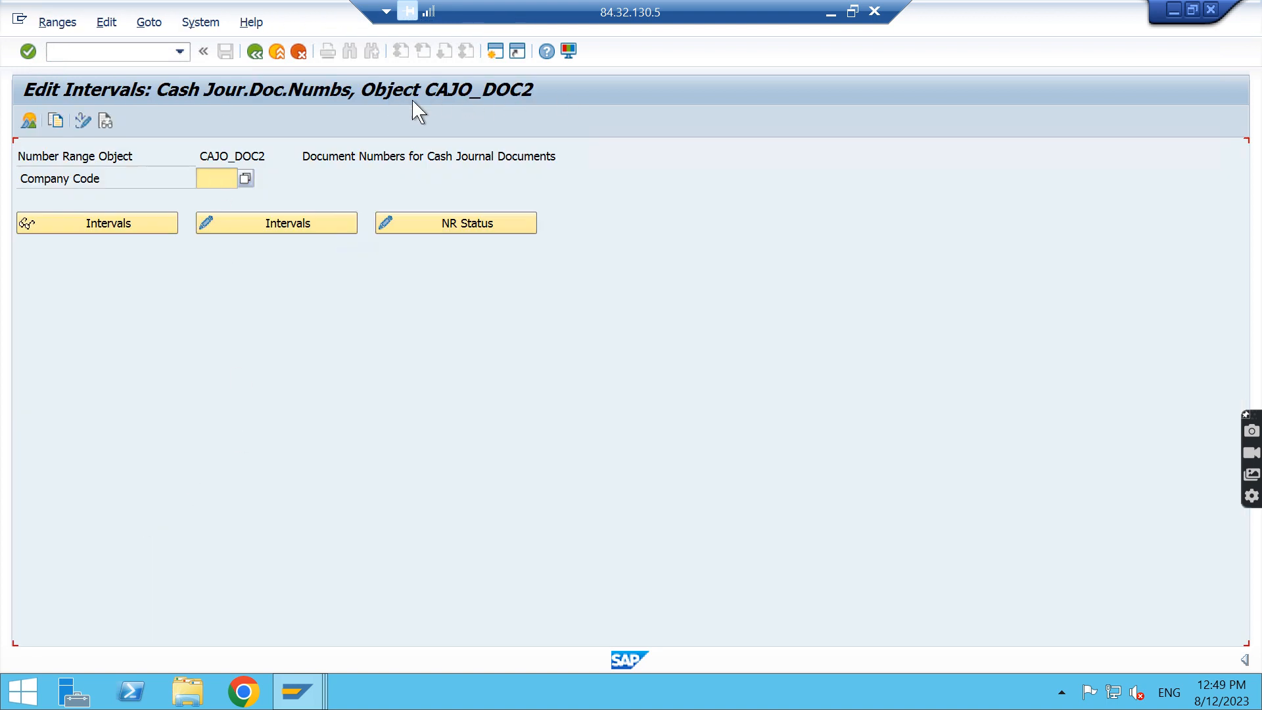
left_click(255, 52)
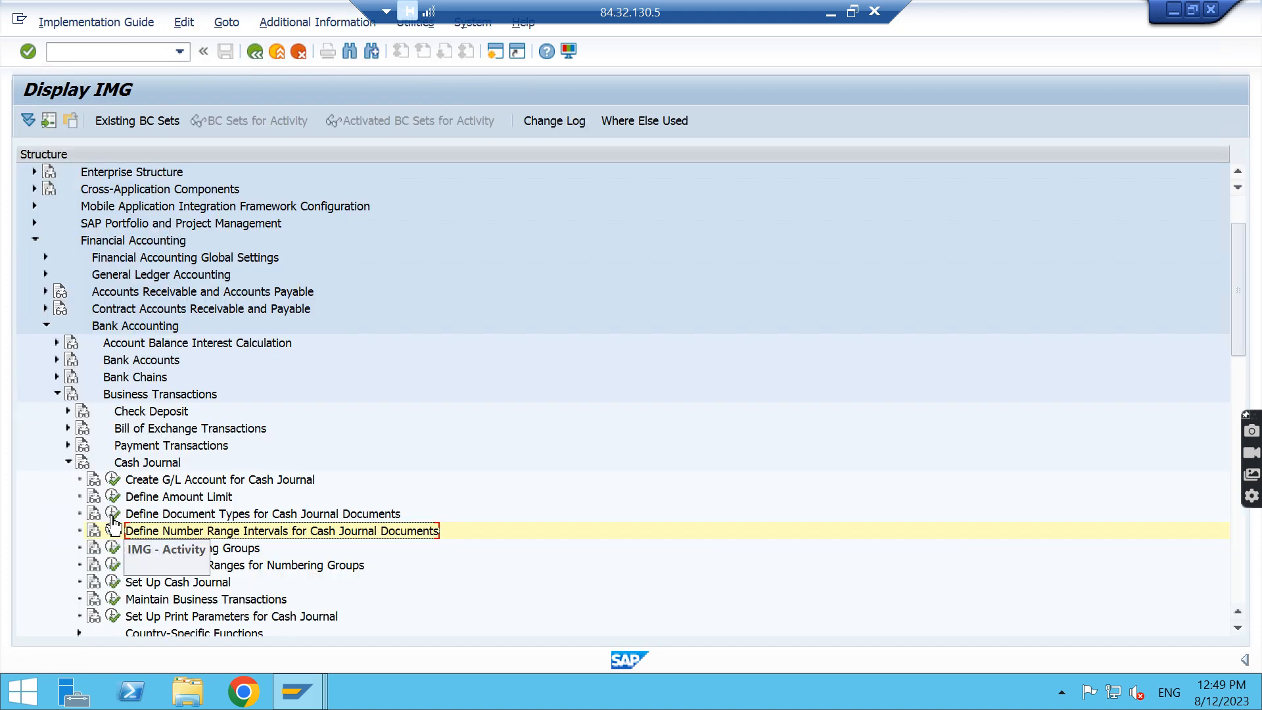
left_click(112, 513)
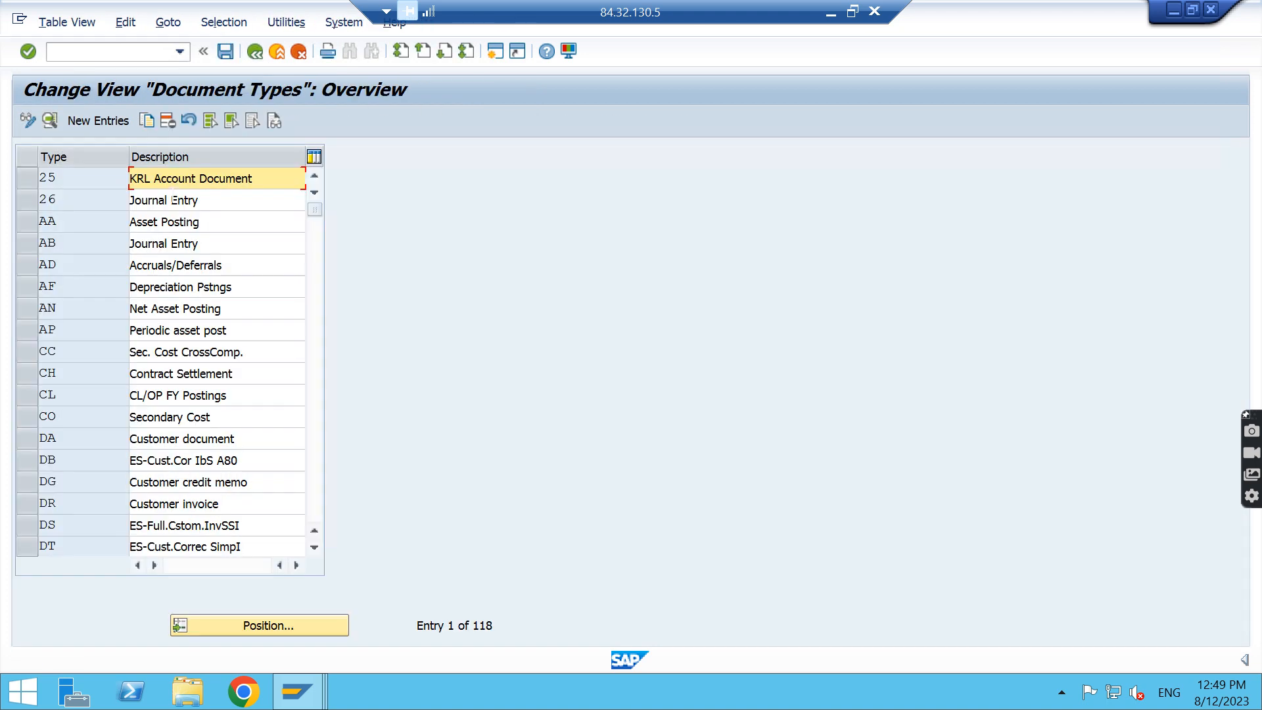
double_click(175, 200)
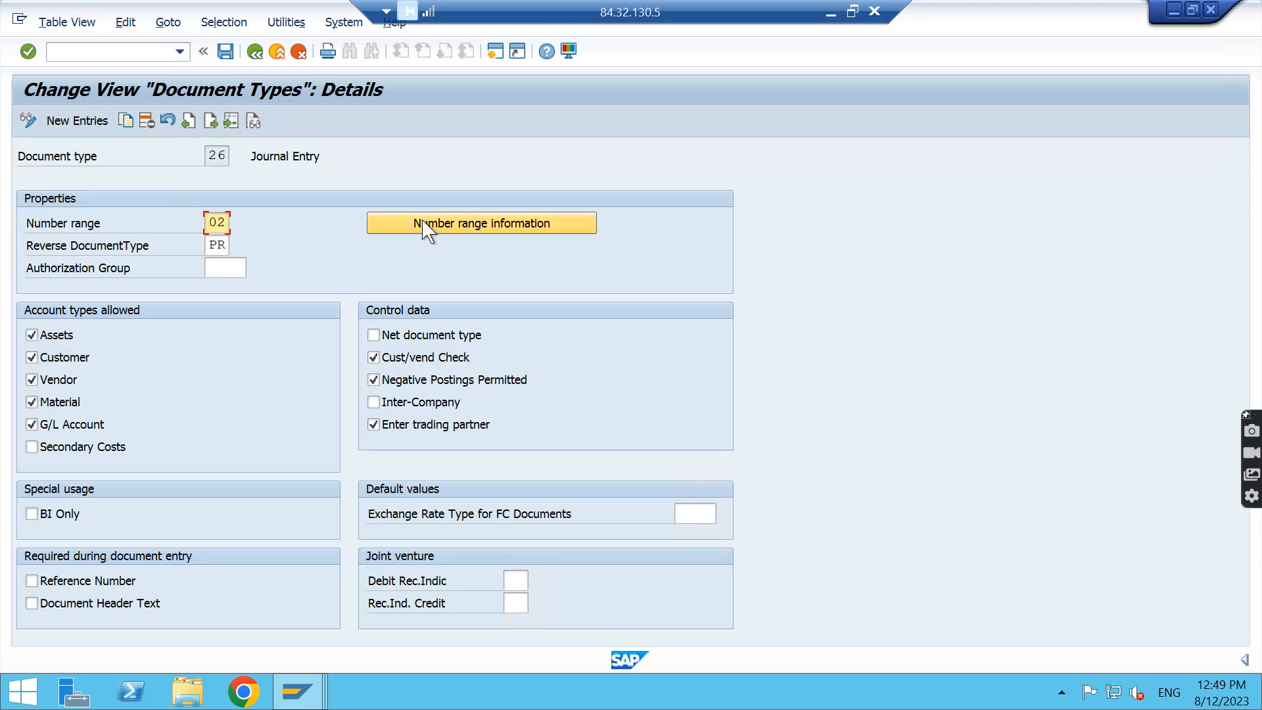
left_click(424, 227)
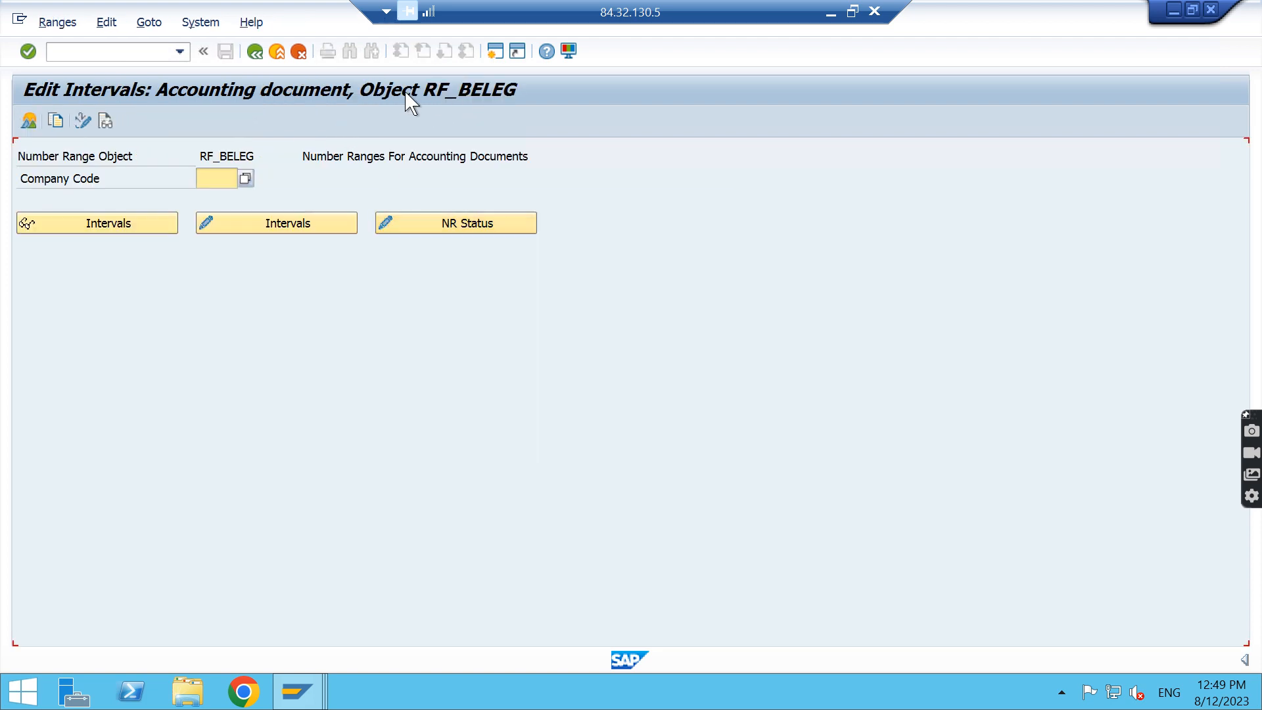
left_click(255, 52)
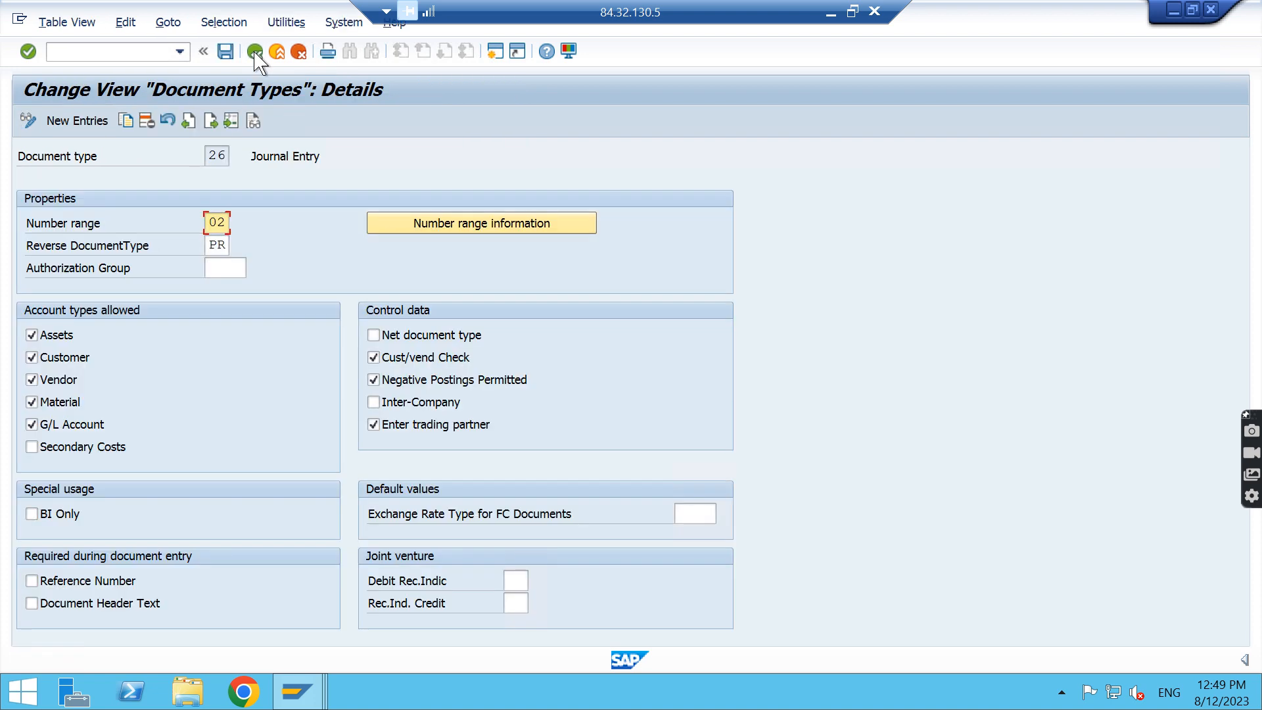
left_click(255, 53)
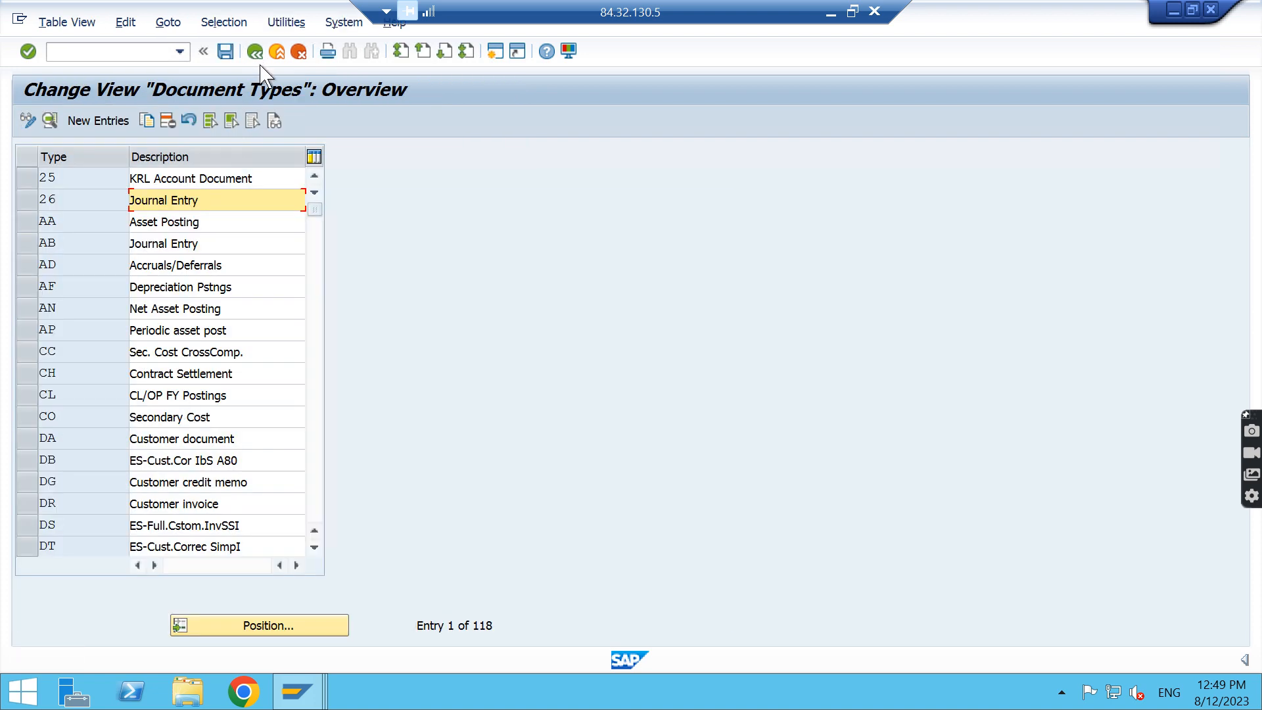
left_click(255, 52)
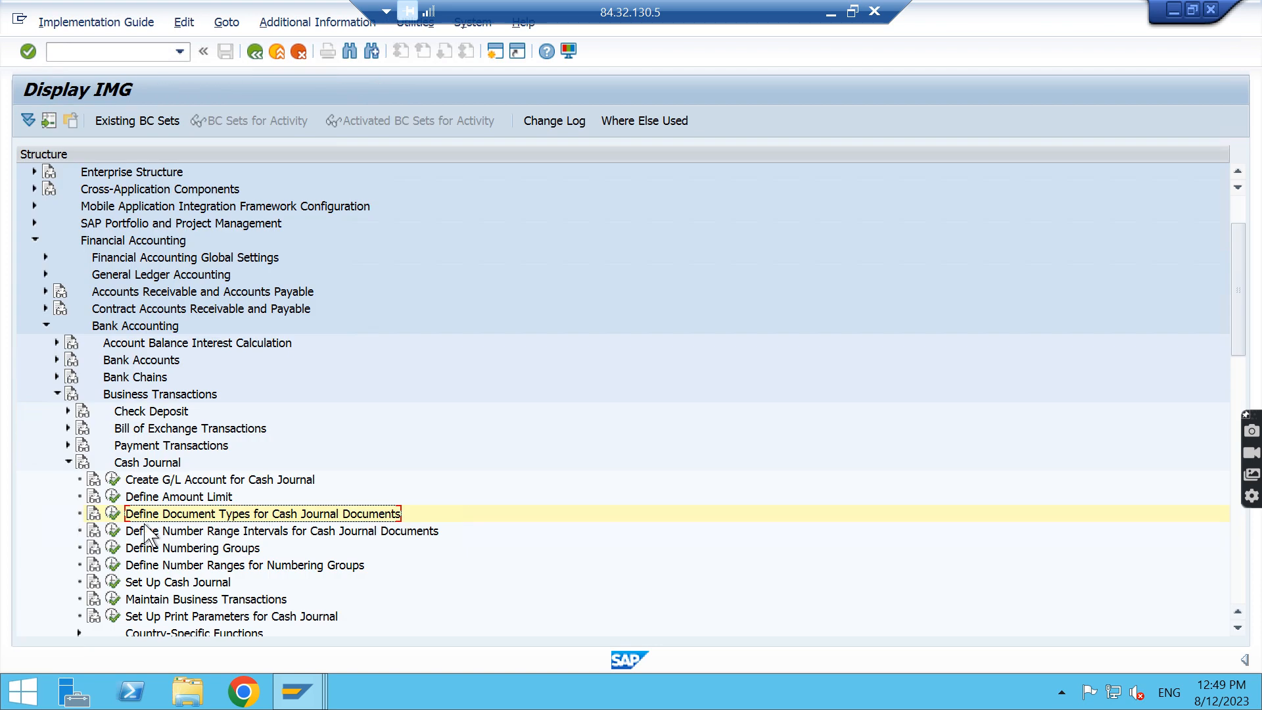
View the cash journal document number range intervals for company code NIFT and return to the IMG structure
left_click(115, 532)
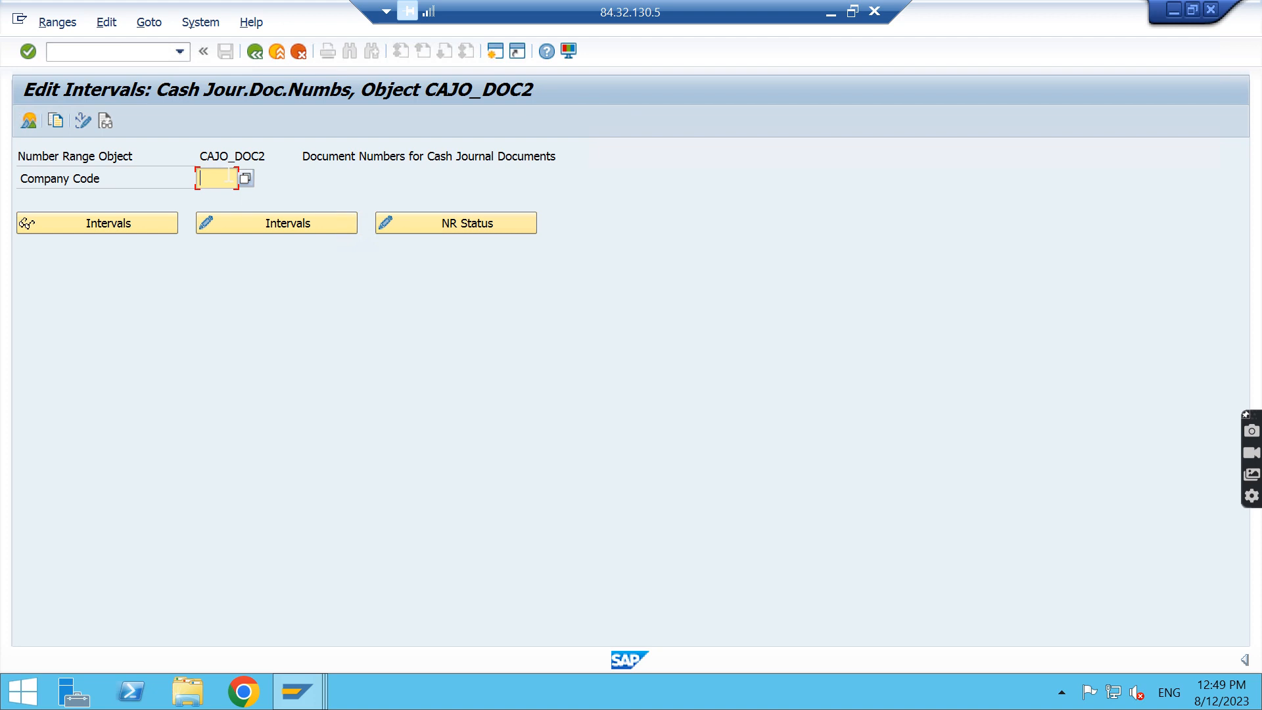
type("nift")
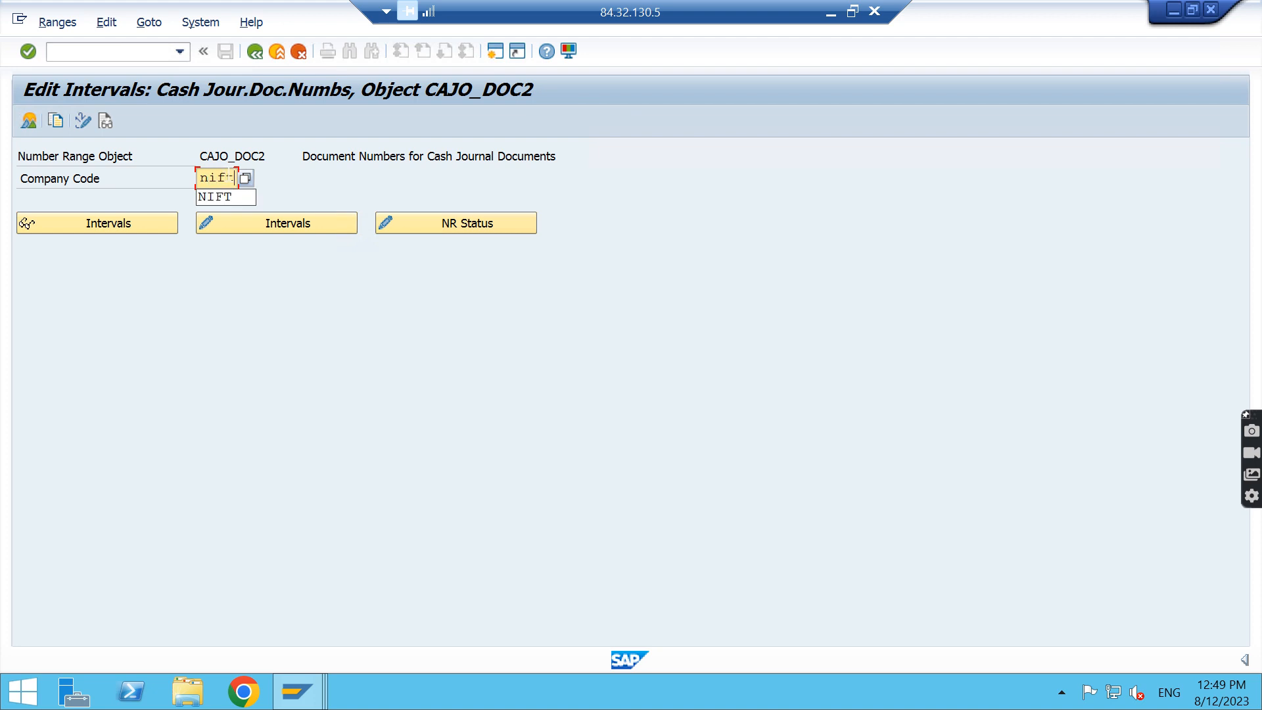
left_click(316, 230)
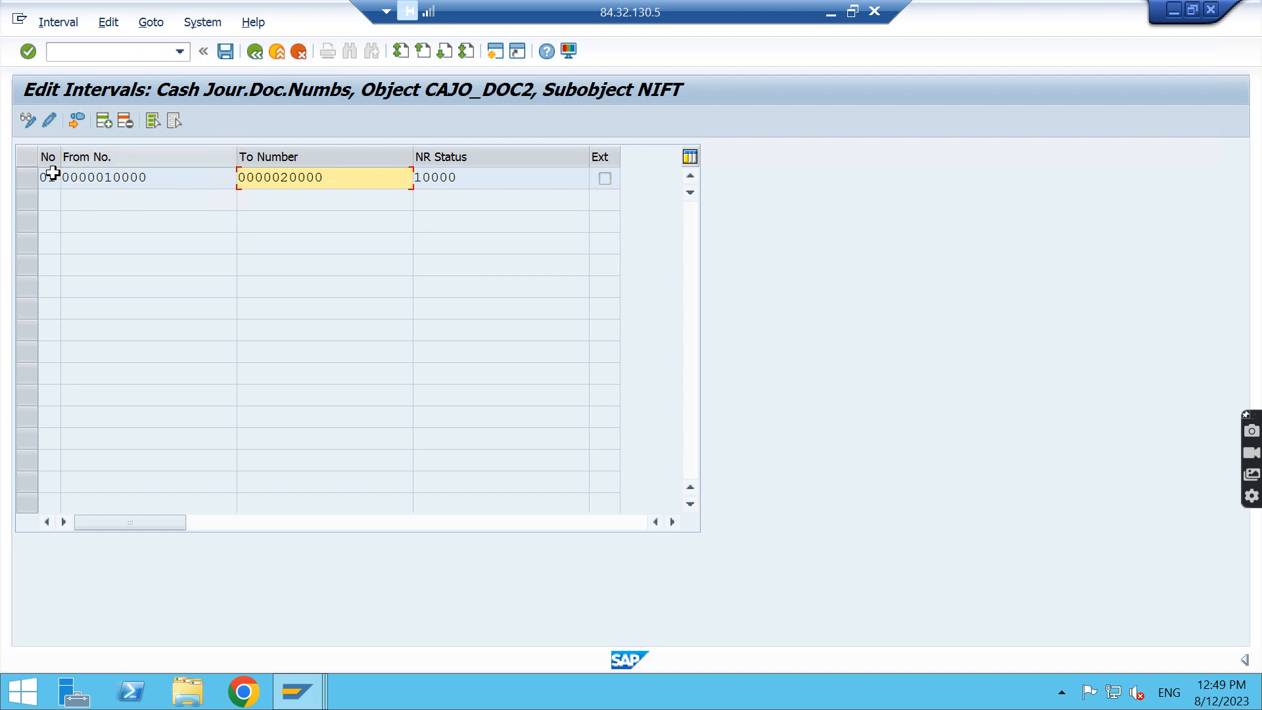
left_click(256, 53)
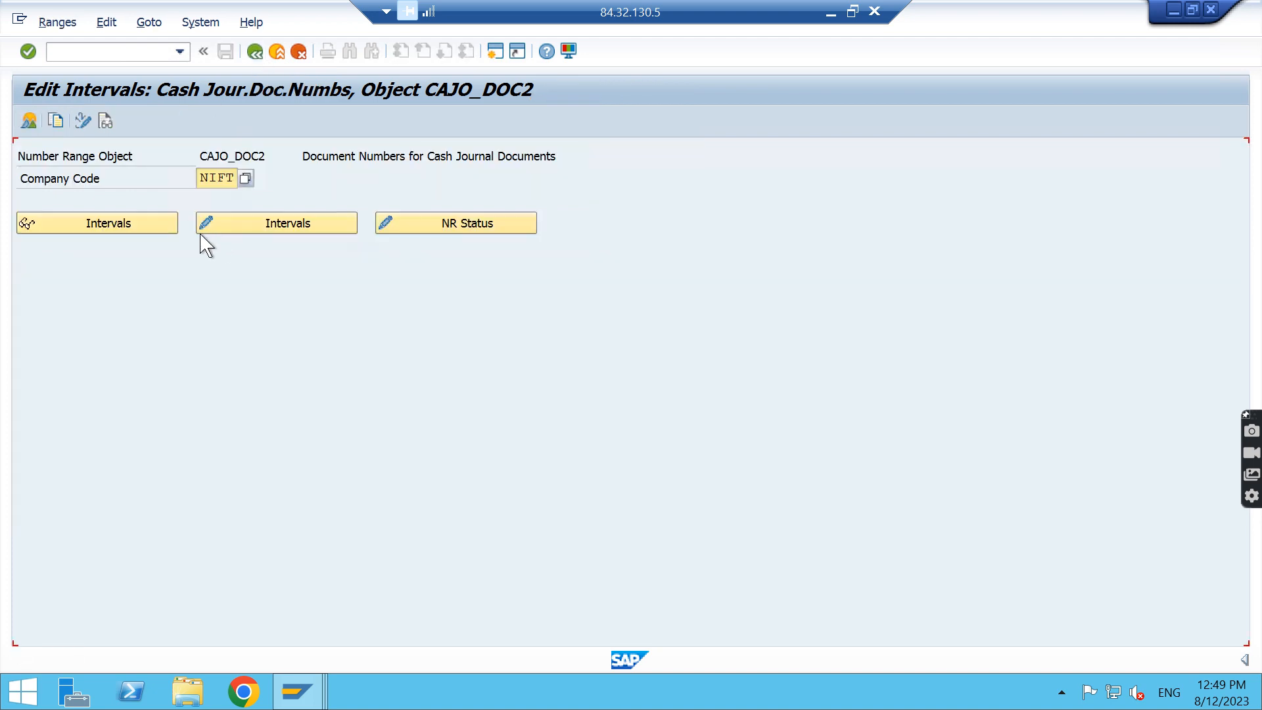
left_click(256, 52)
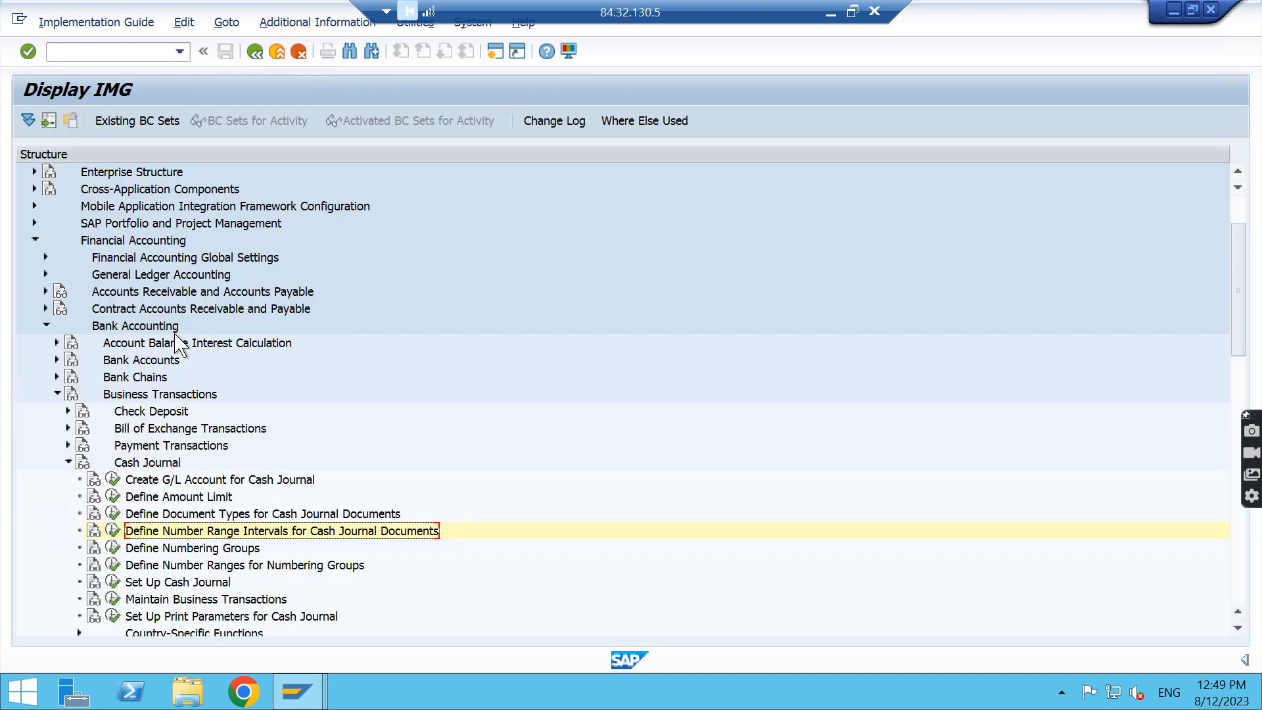
Locate document type SA among the cash journal document types, check its number range setting, and return to the IMG structure
left_click(113, 514)
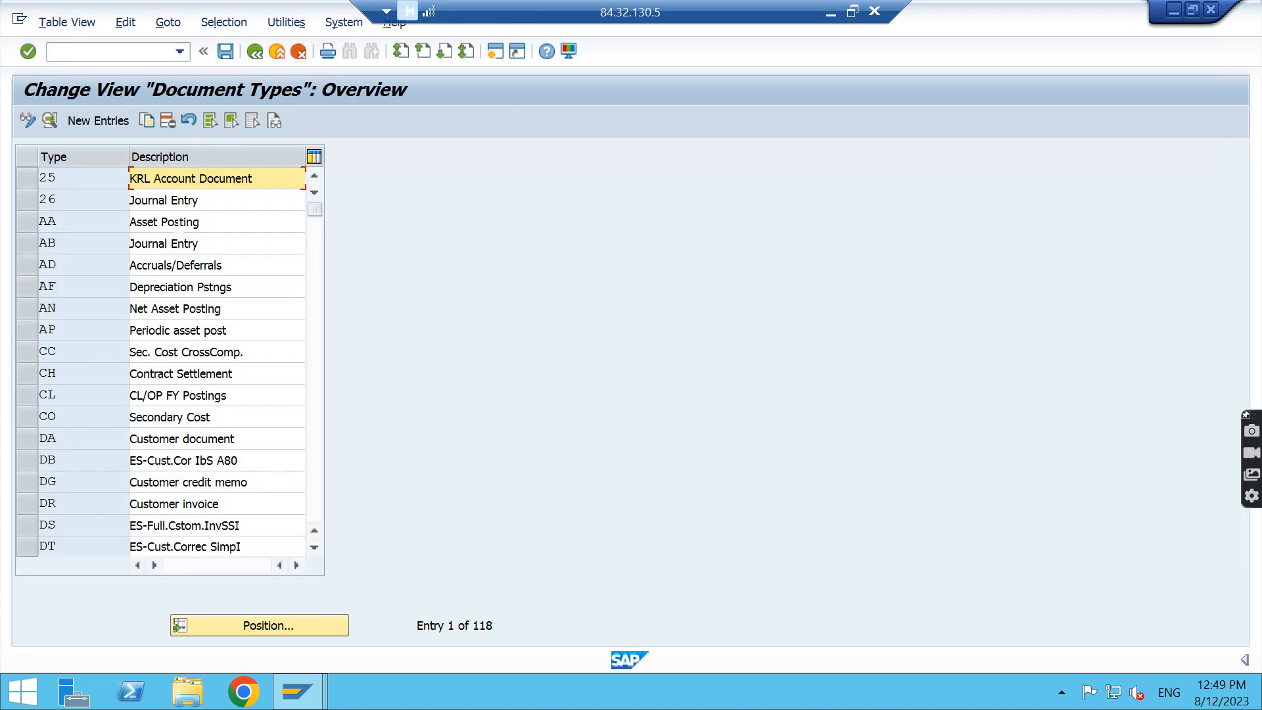
left_click(290, 625)
type("s")
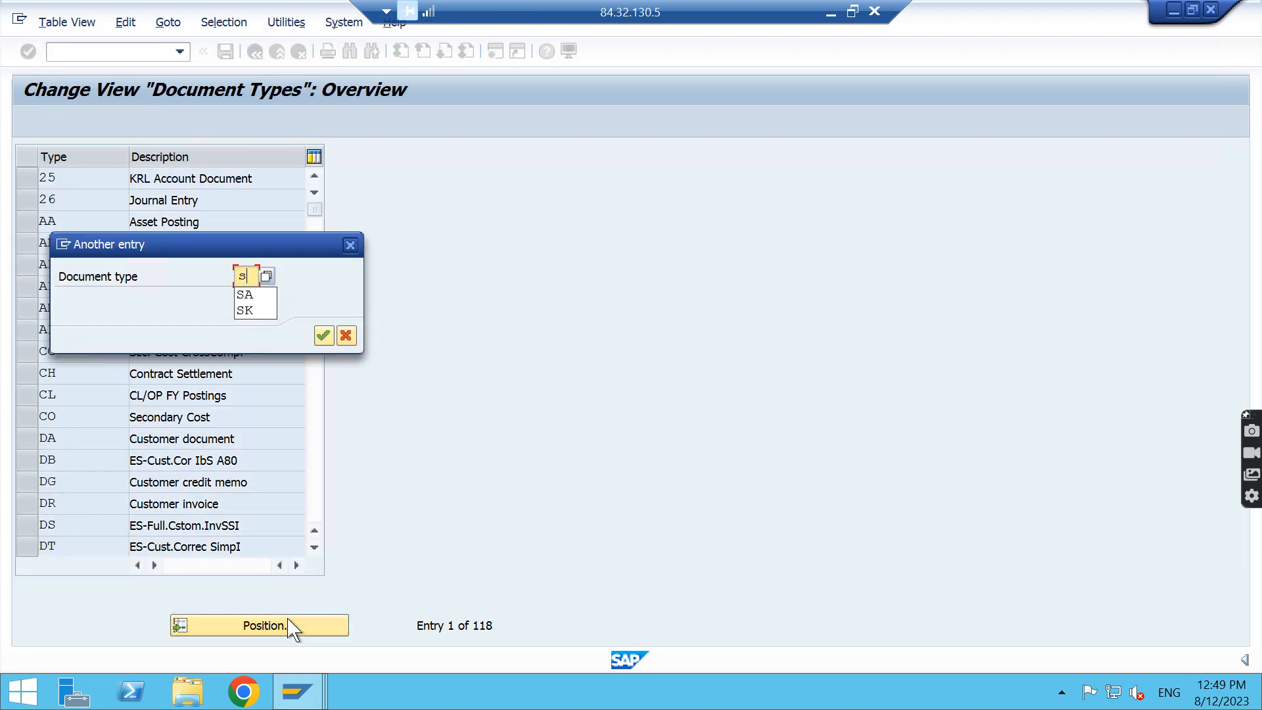
key("Return")
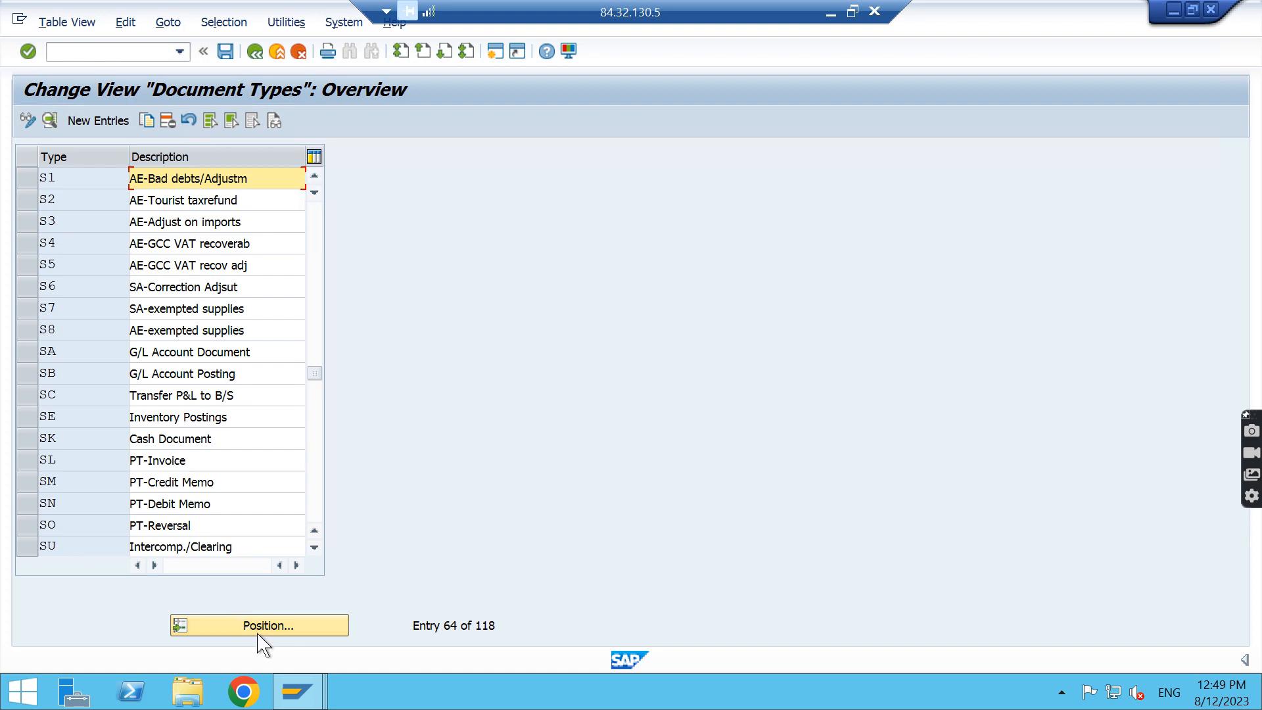
left_click(278, 631)
type("sa")
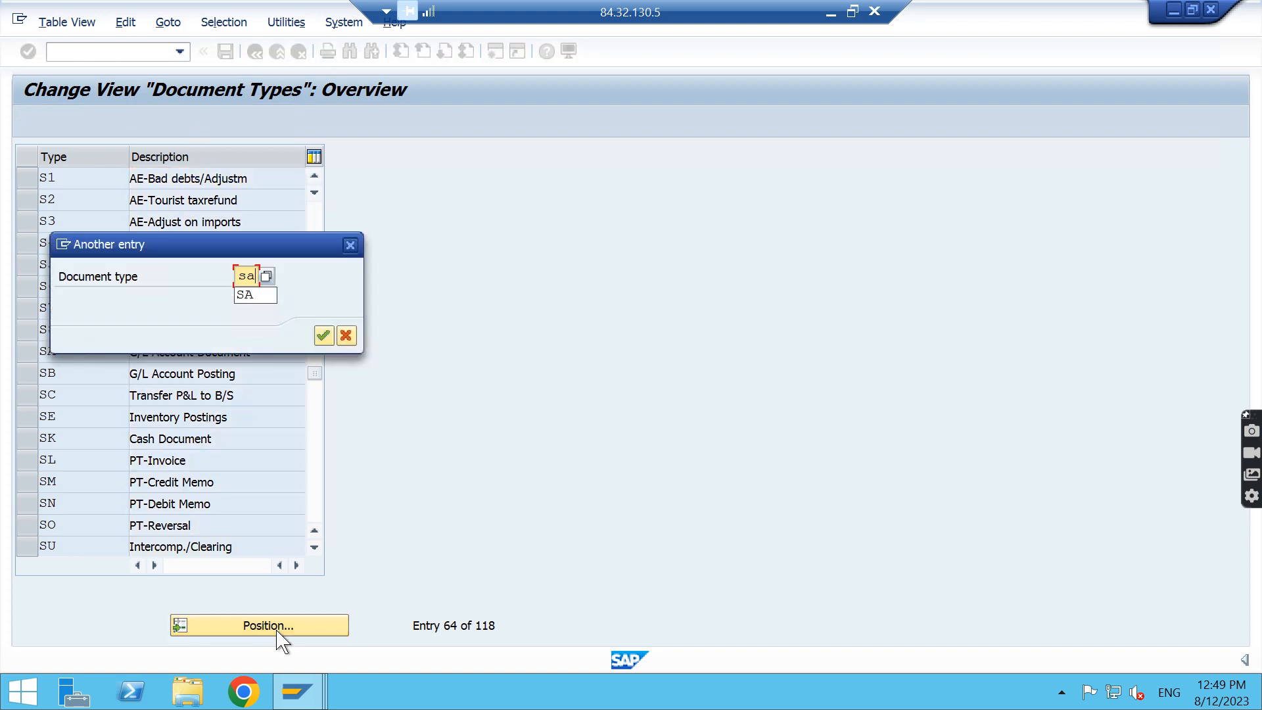
key("Return")
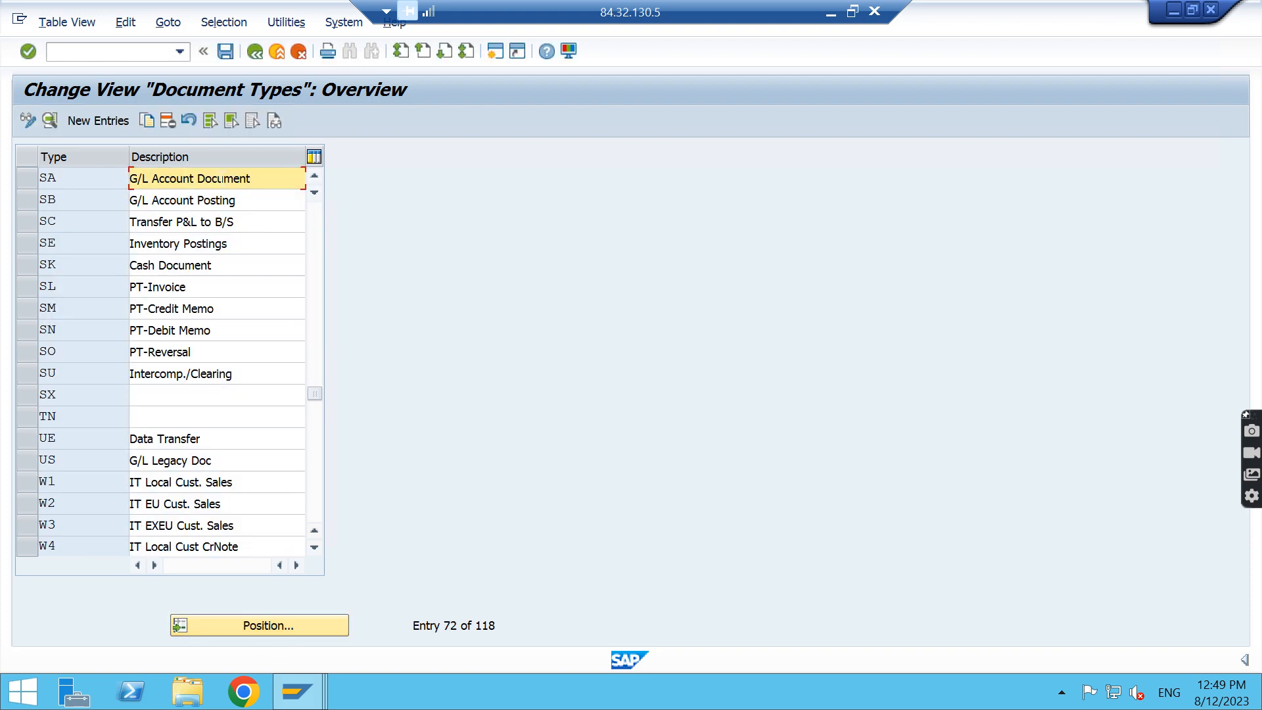
double_click(266, 184)
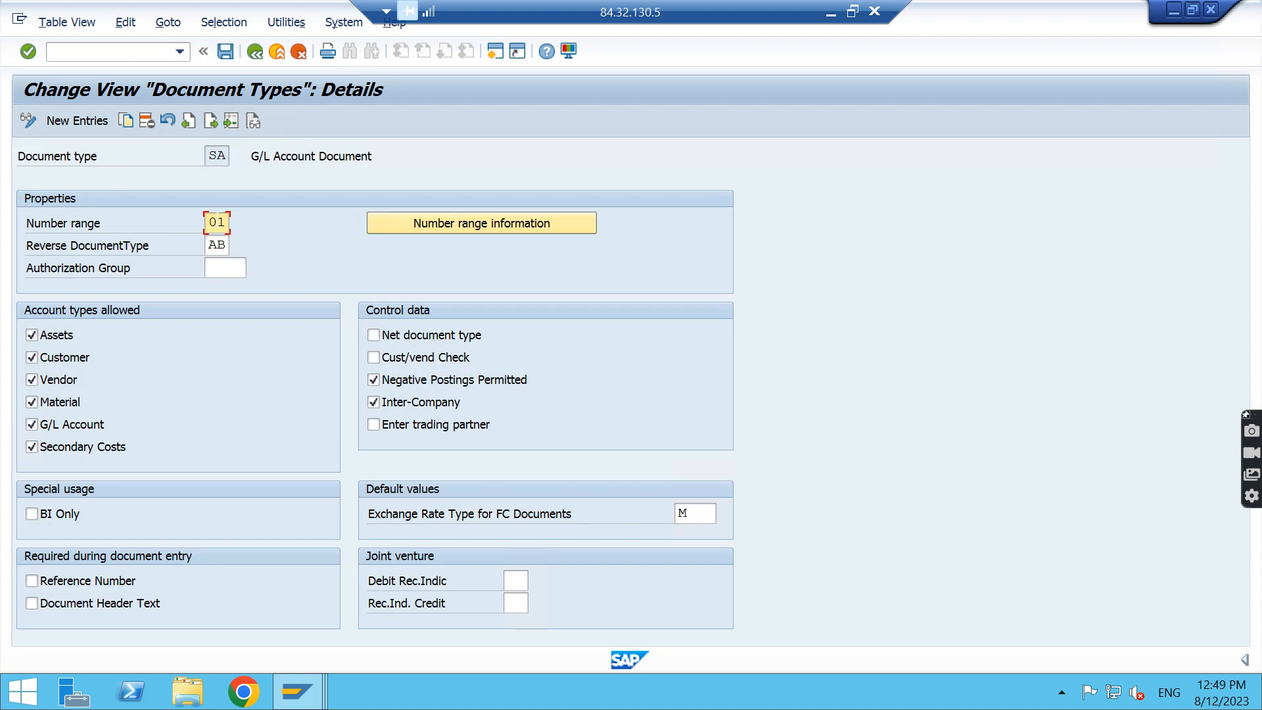
left_click(255, 52)
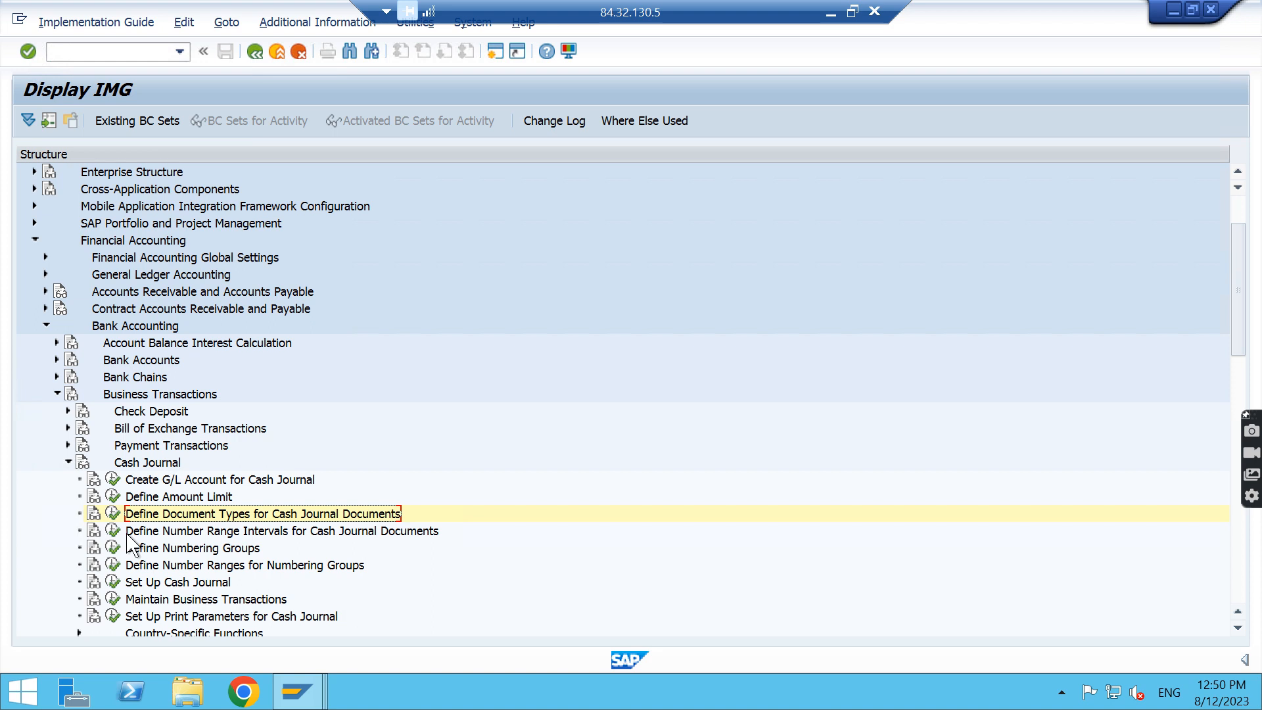
Open the cash journal document number range intervals for company code NIFT in change mode, check interval 01, and return to the IMG structure
left_click(113, 531)
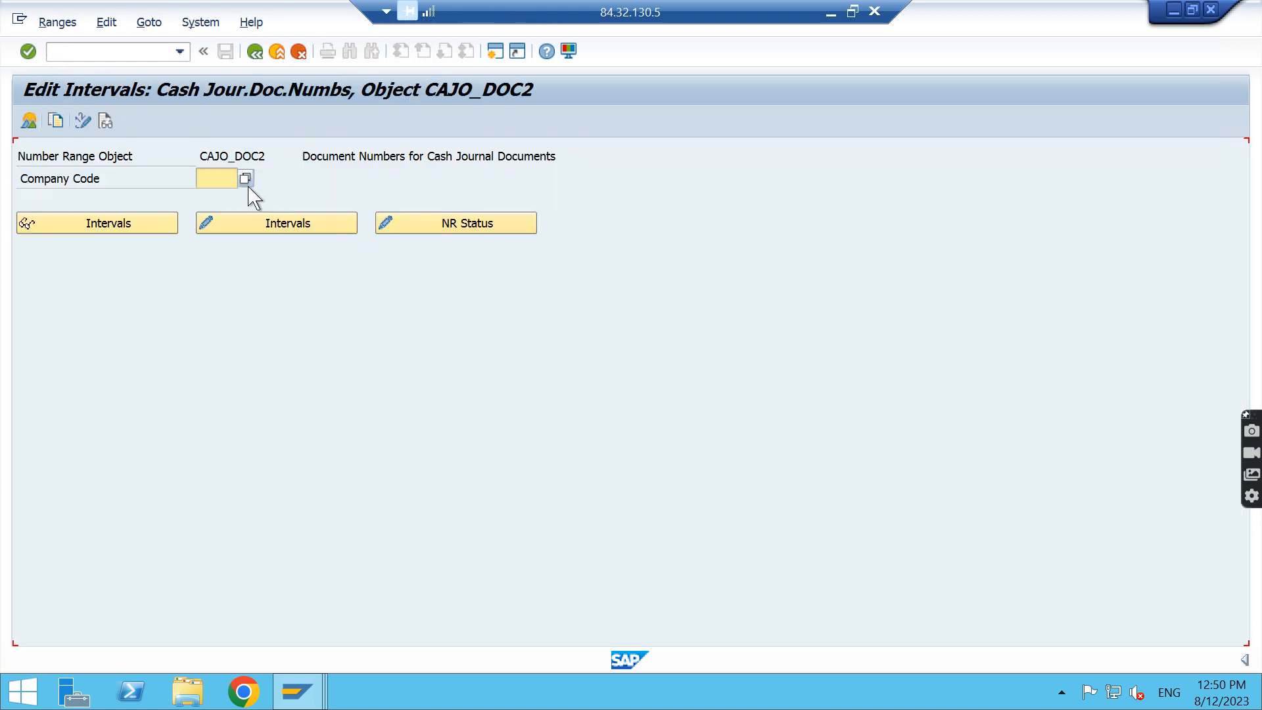
type("nift")
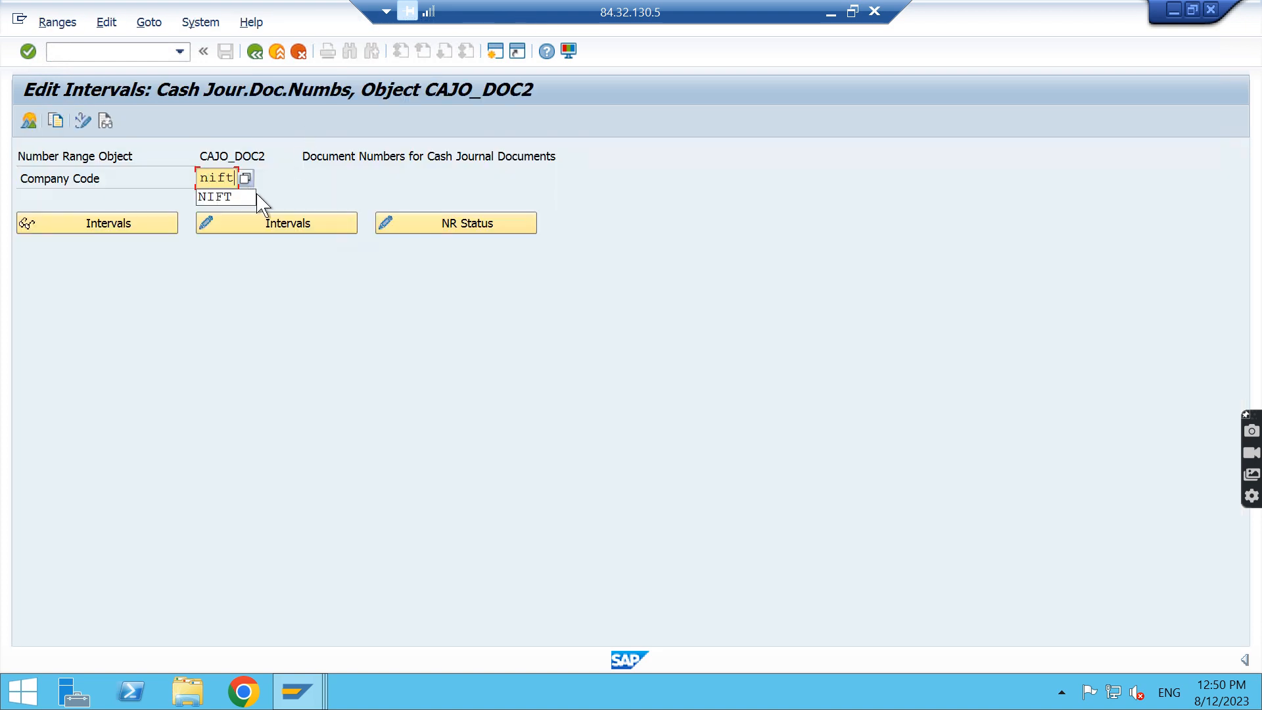
left_click(295, 230)
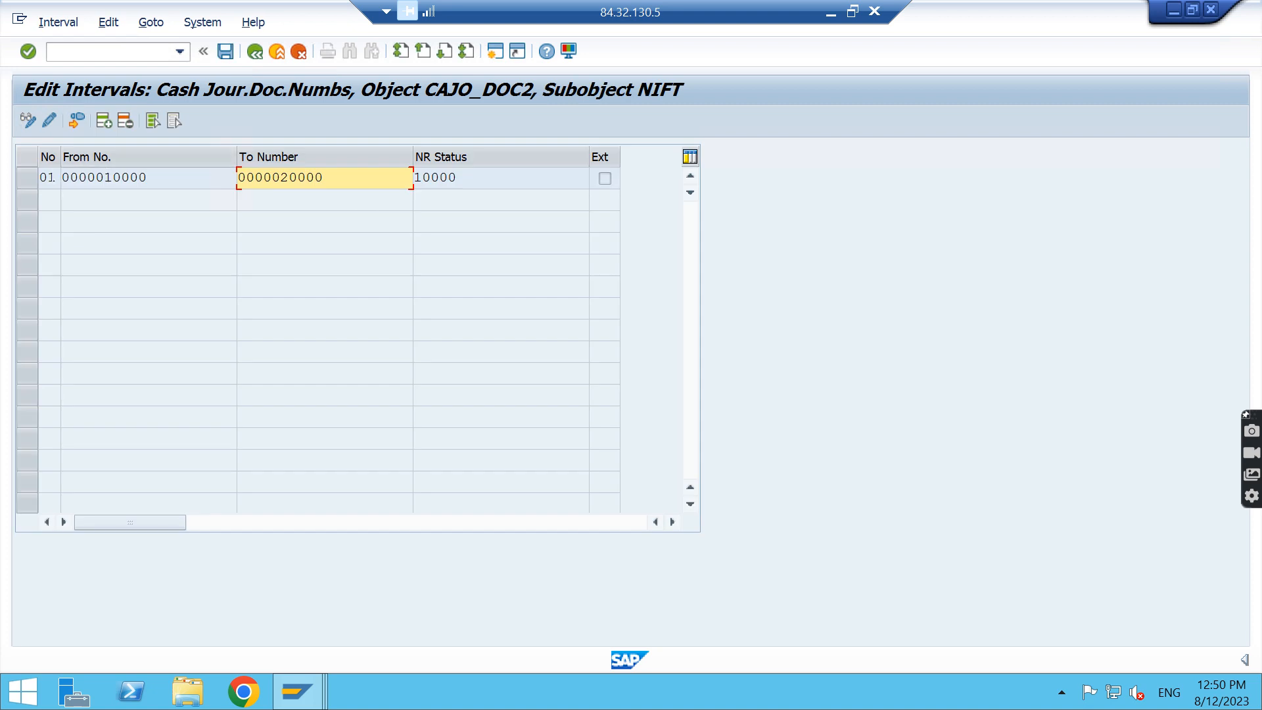
left_click(48, 178)
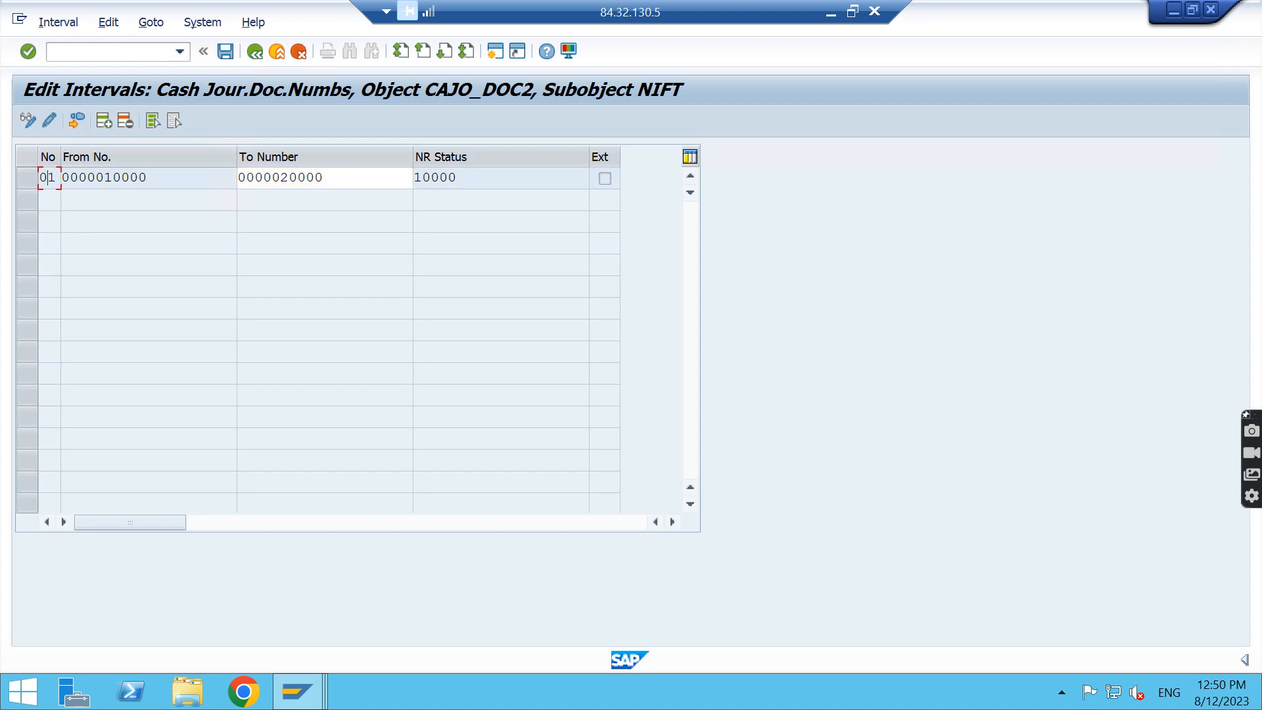
left_click(255, 51)
left_click(255, 51)
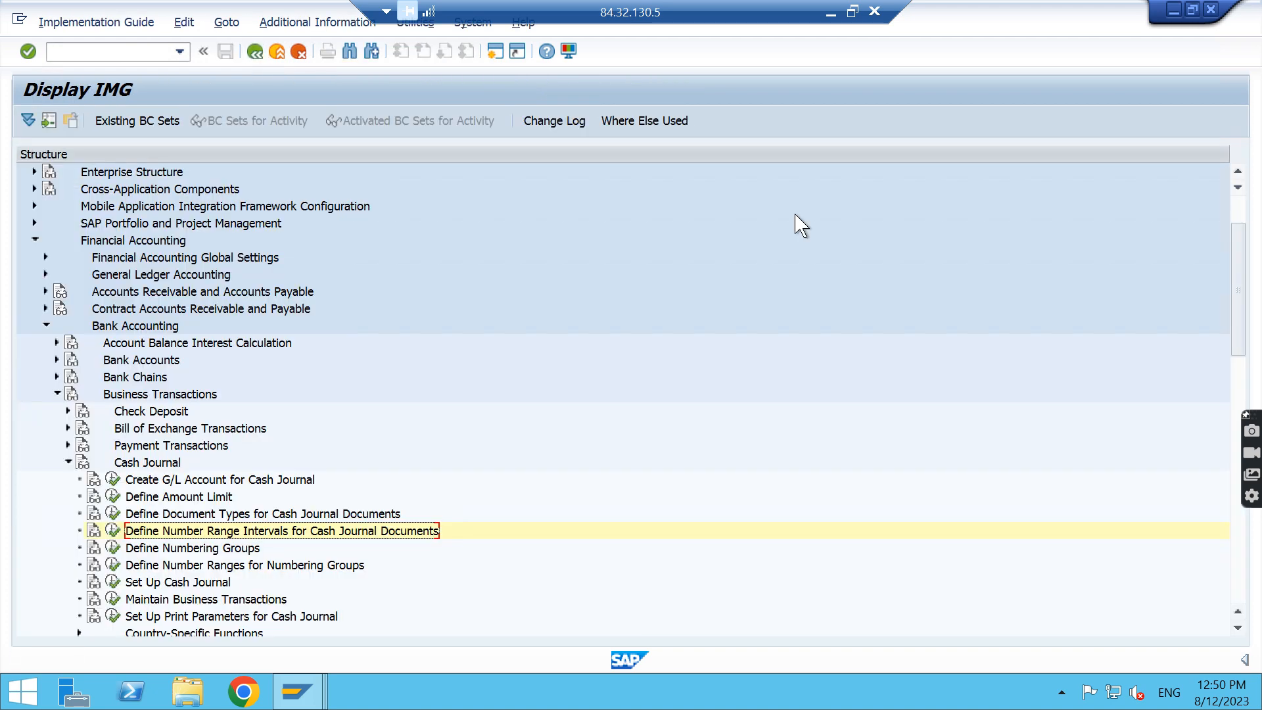
Check the configuration notes in Word, then in SAP open the Set Up Cash Journal activity and locate the entry for company code NIFT
left_click(830, 11)
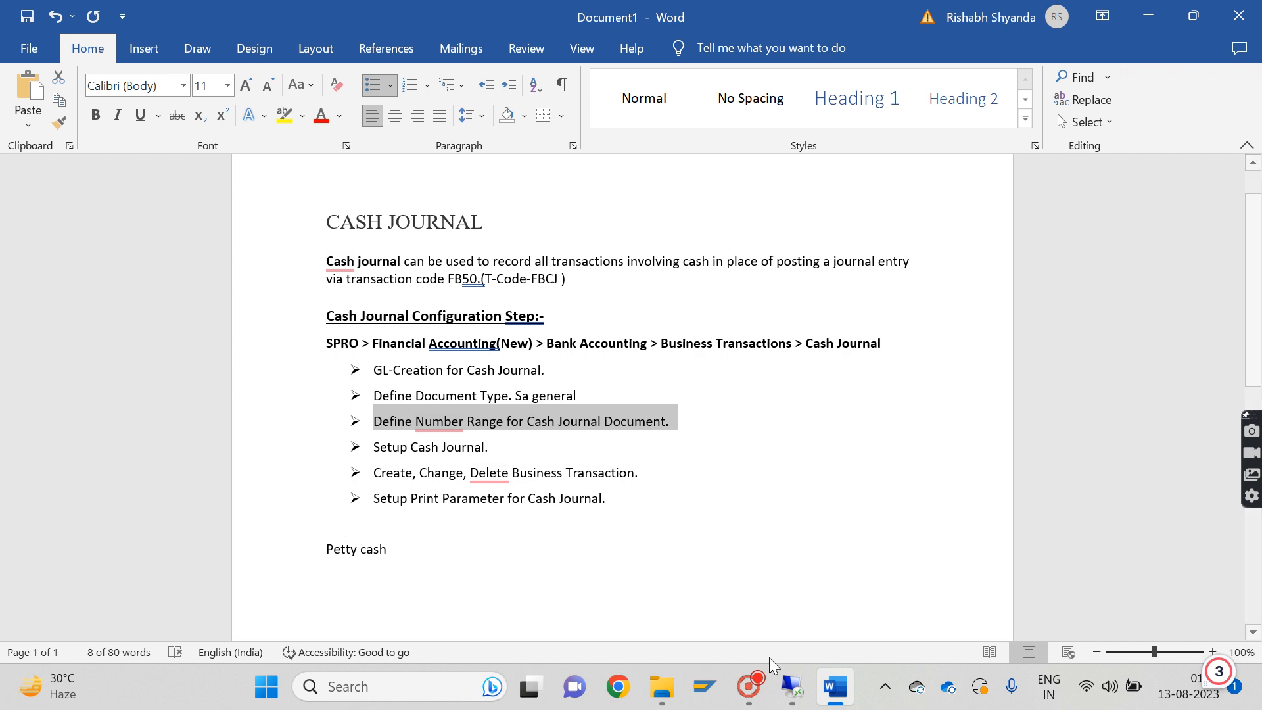
left_click(794, 690)
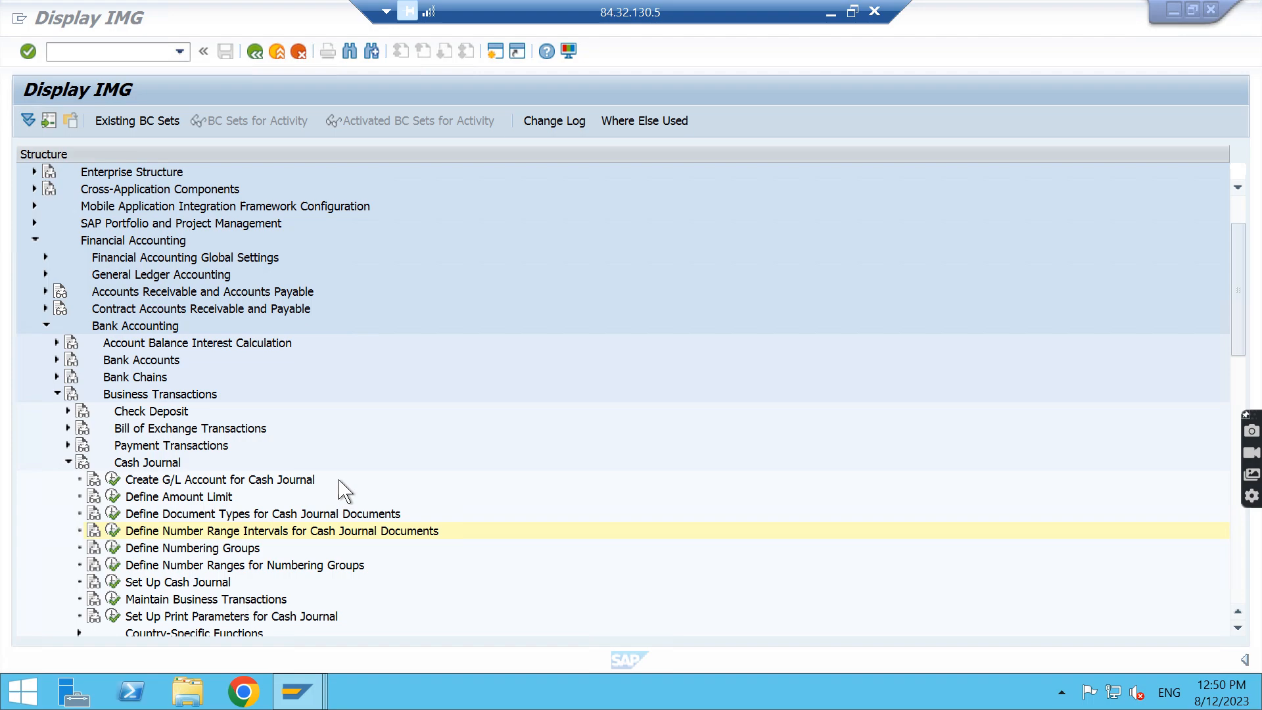
left_click(114, 582)
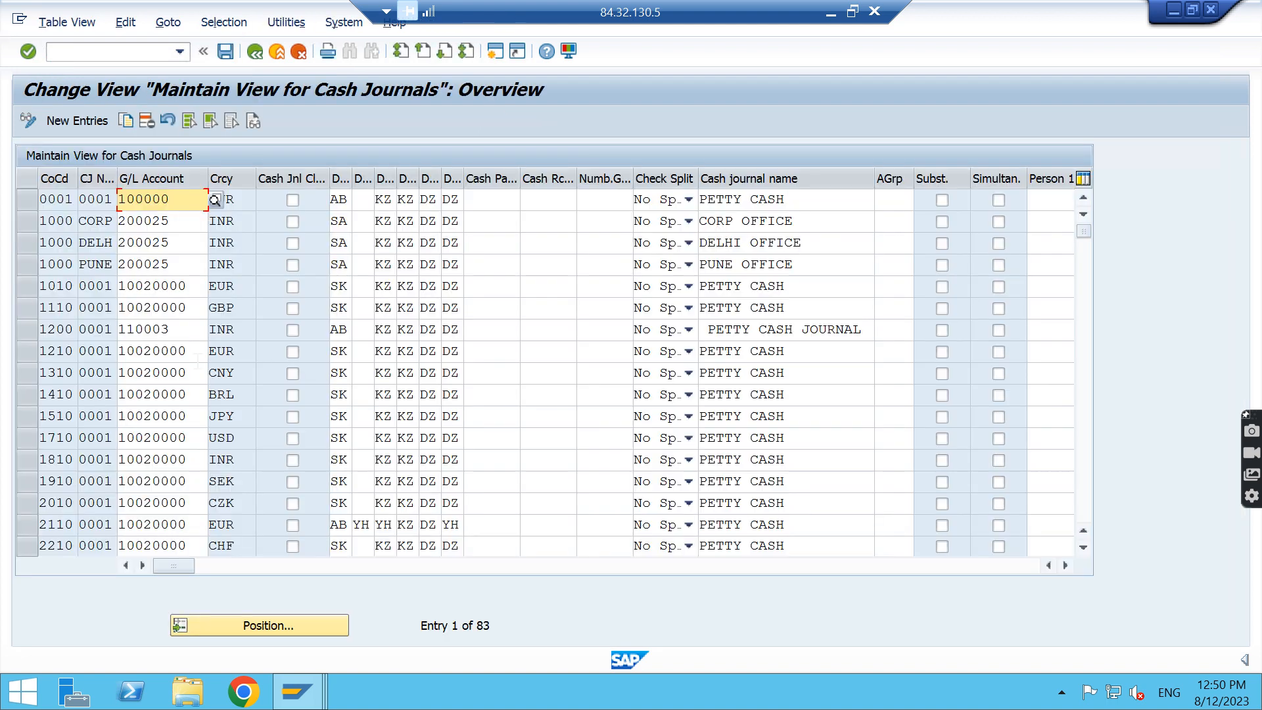
scroll(199, 355, "down", 14)
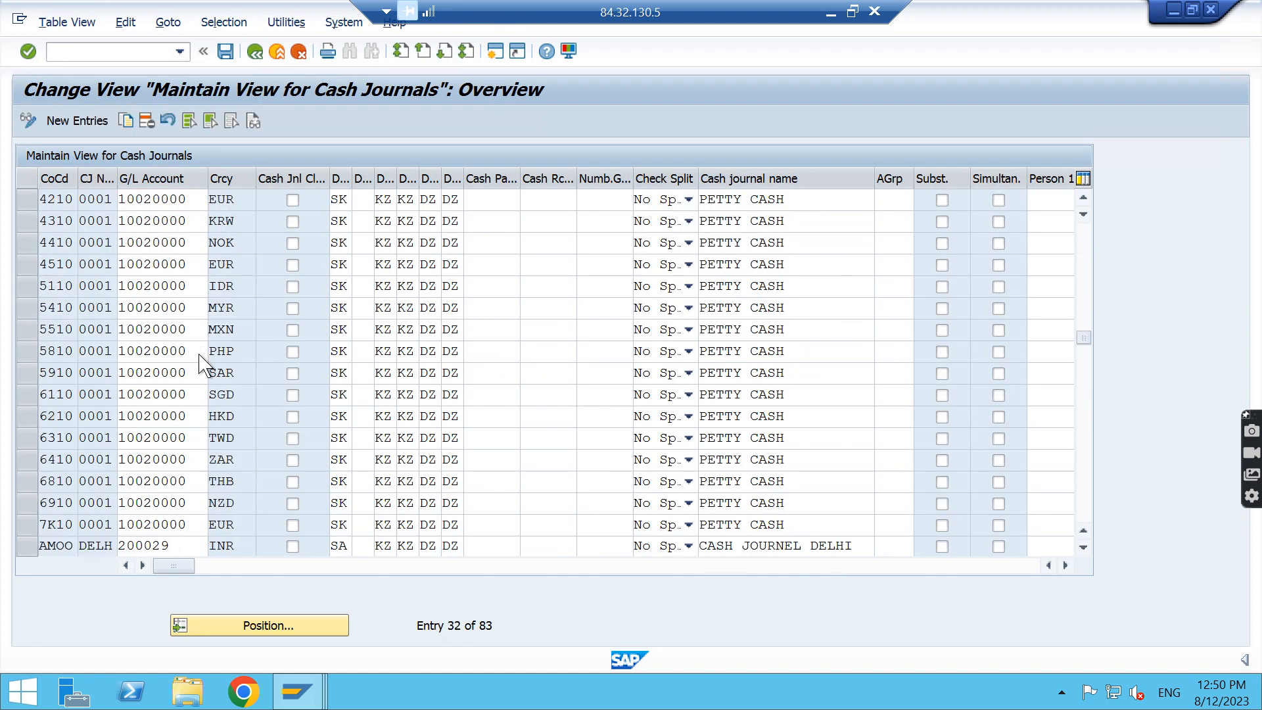
scroll(200, 355, "down", 13)
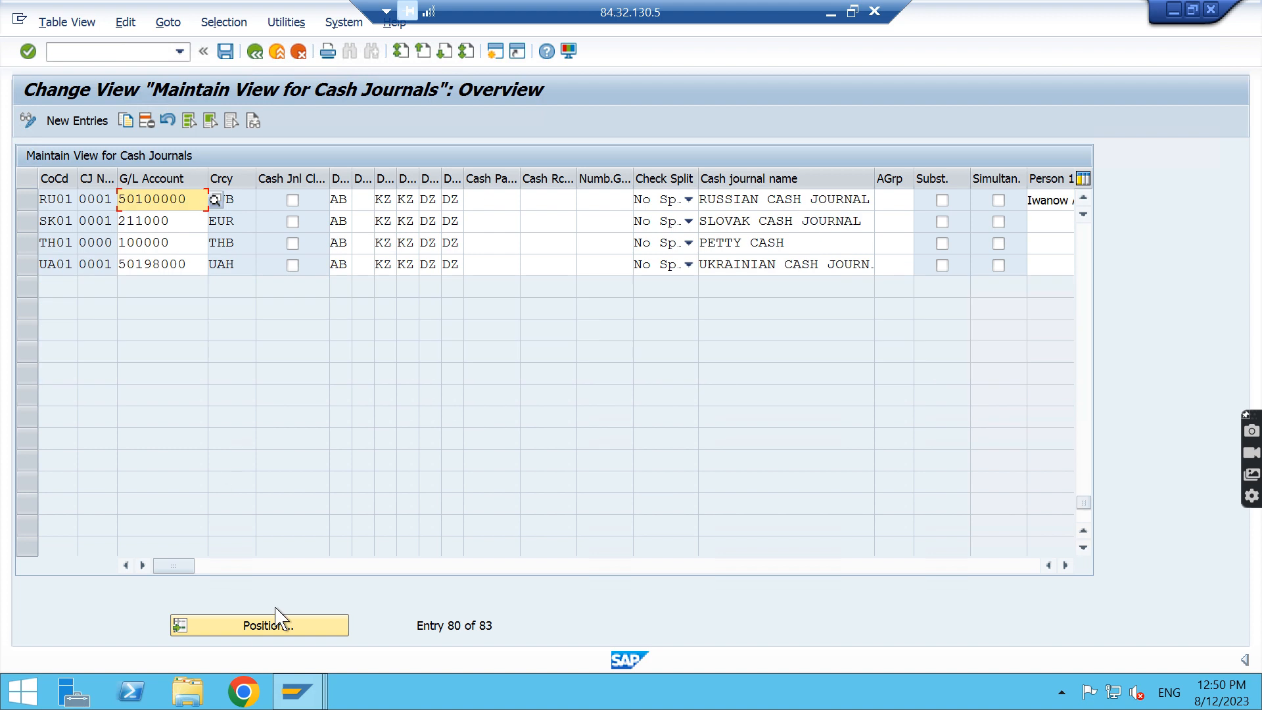
left_click(297, 631)
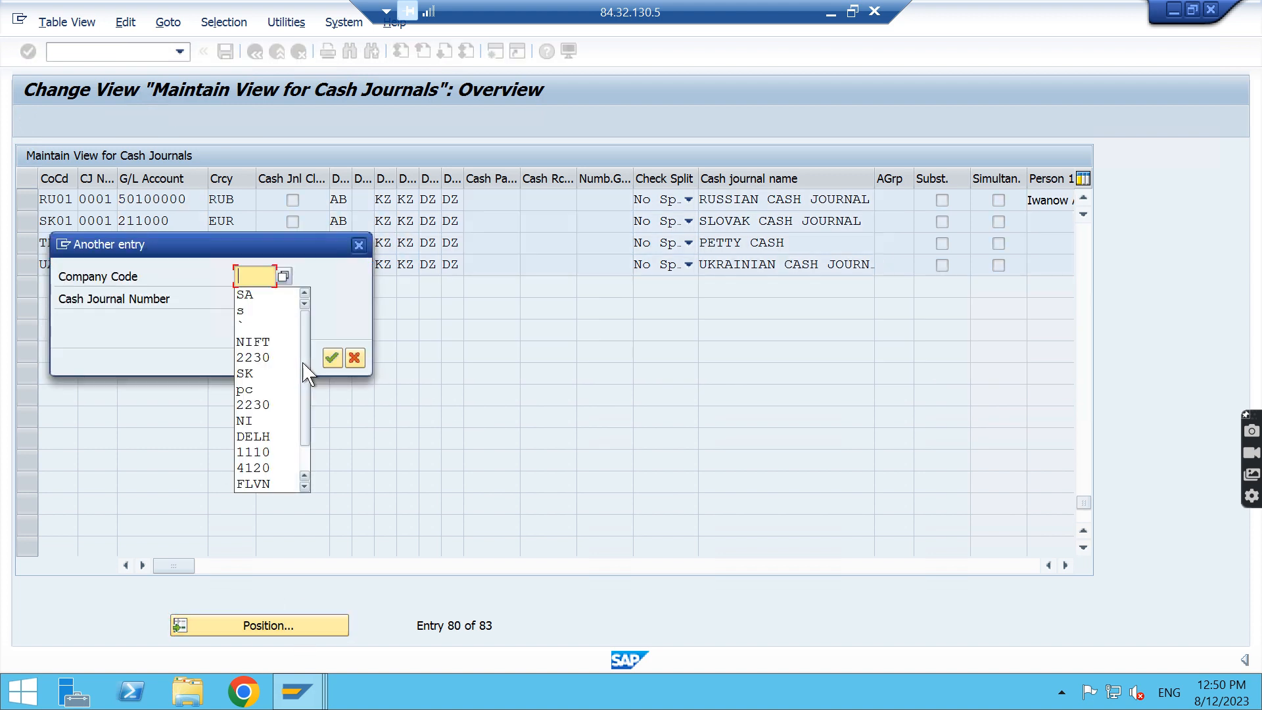
key("Down")
key("Down")
key("Down")
key("Return")
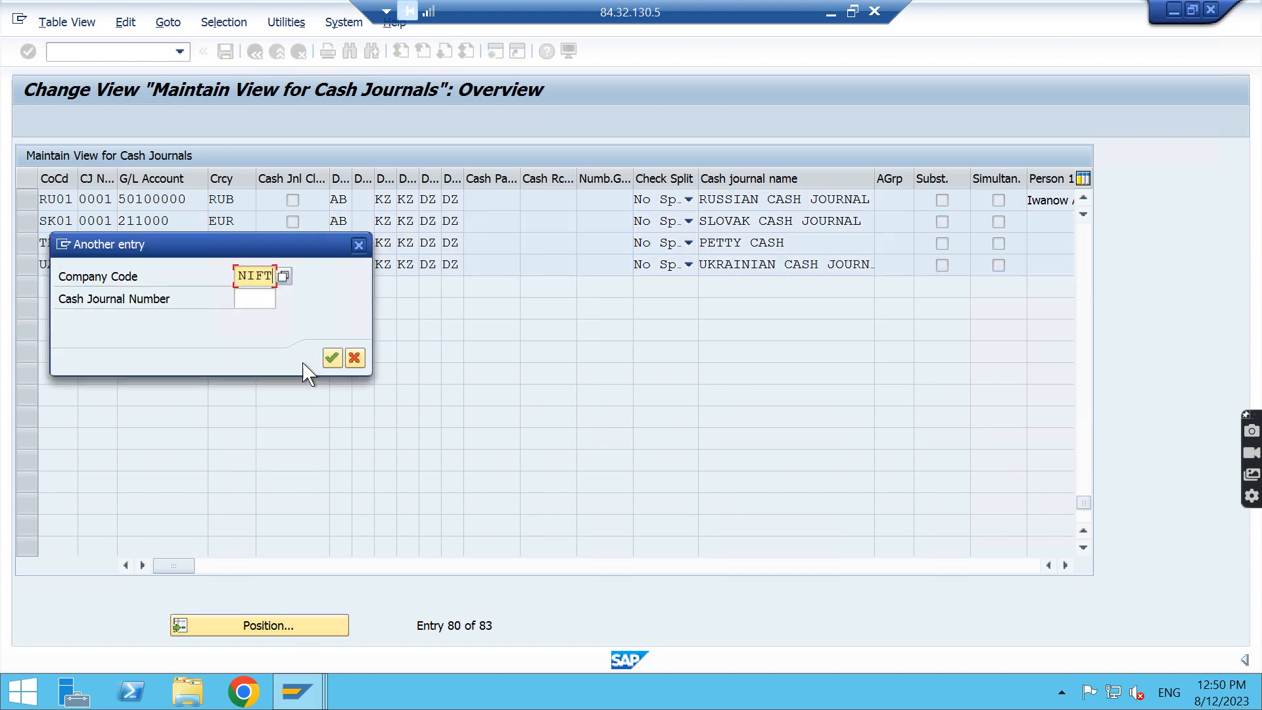
key("Return")
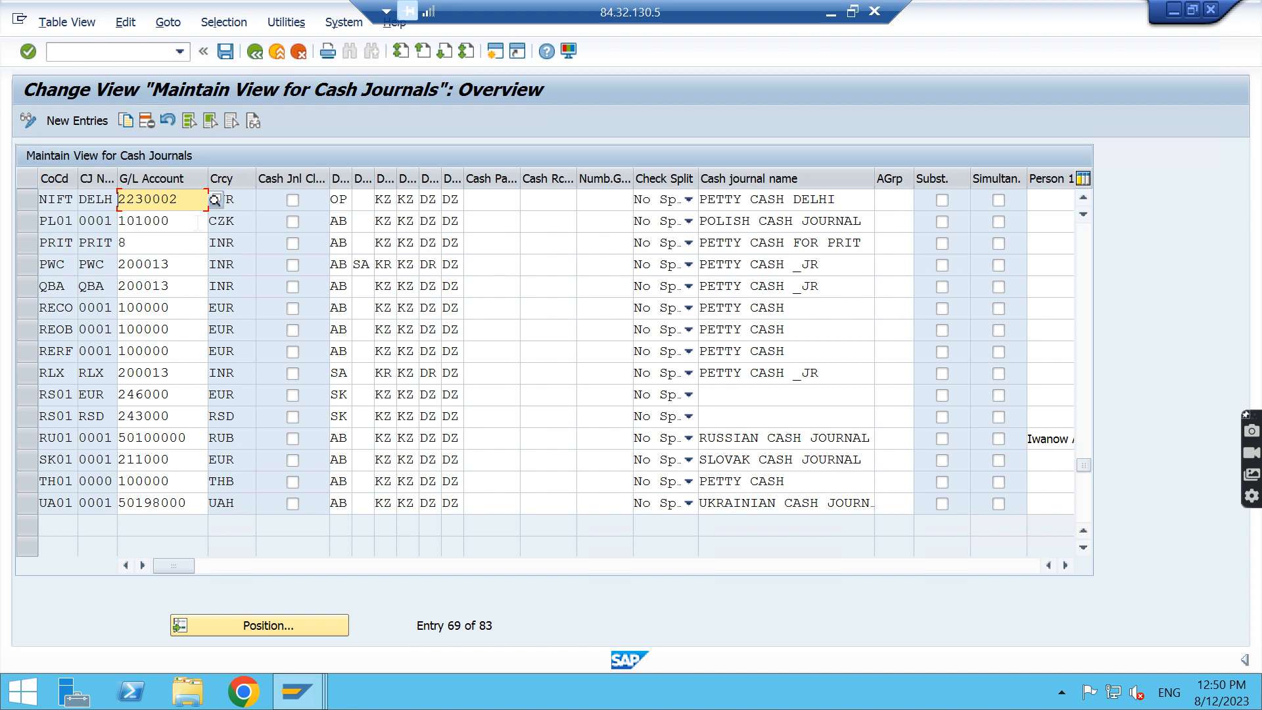
left_click(96, 199)
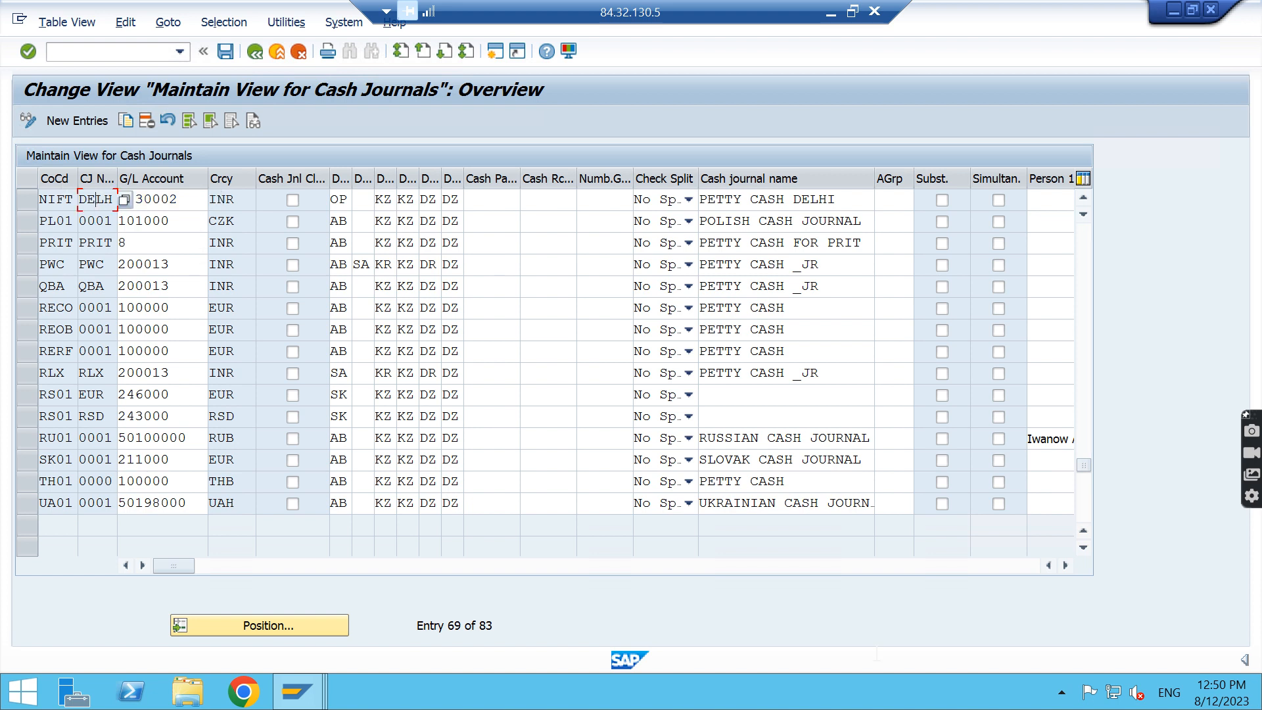
Switch to Word and add the lines Delhi and Mumbai below Petty cash in the notes
left_click(831, 12)
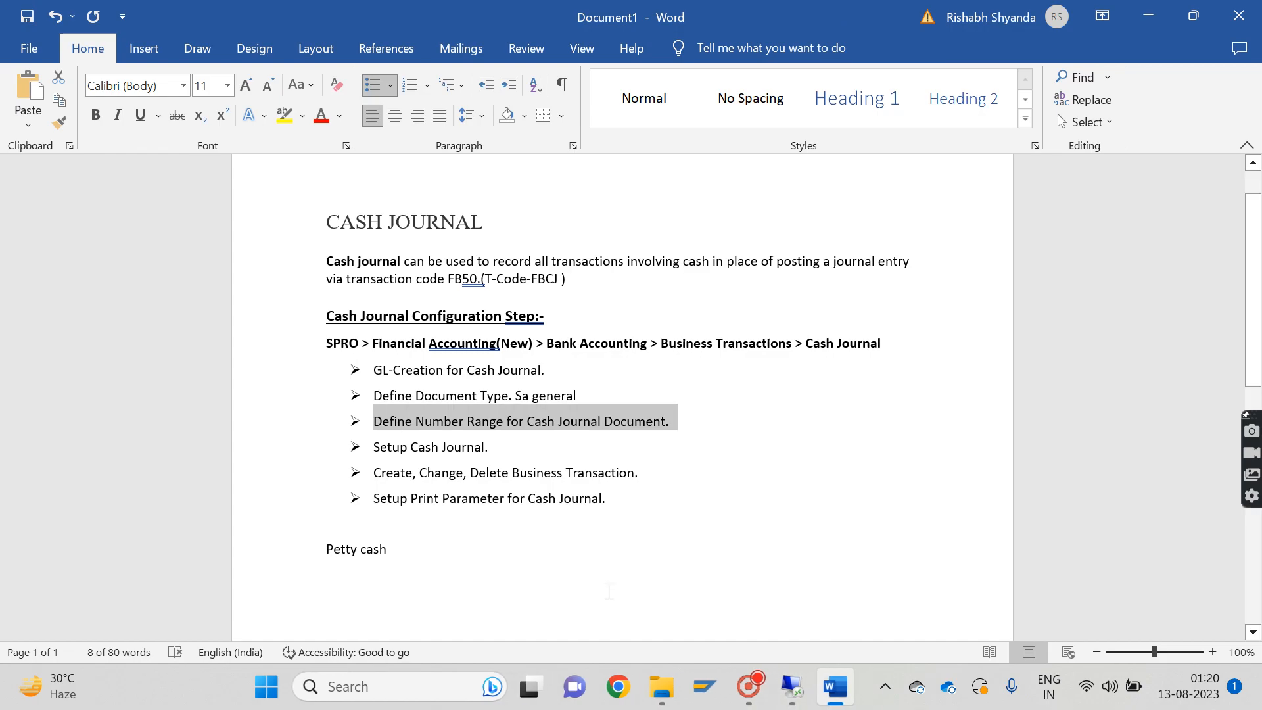
left_click(532, 591)
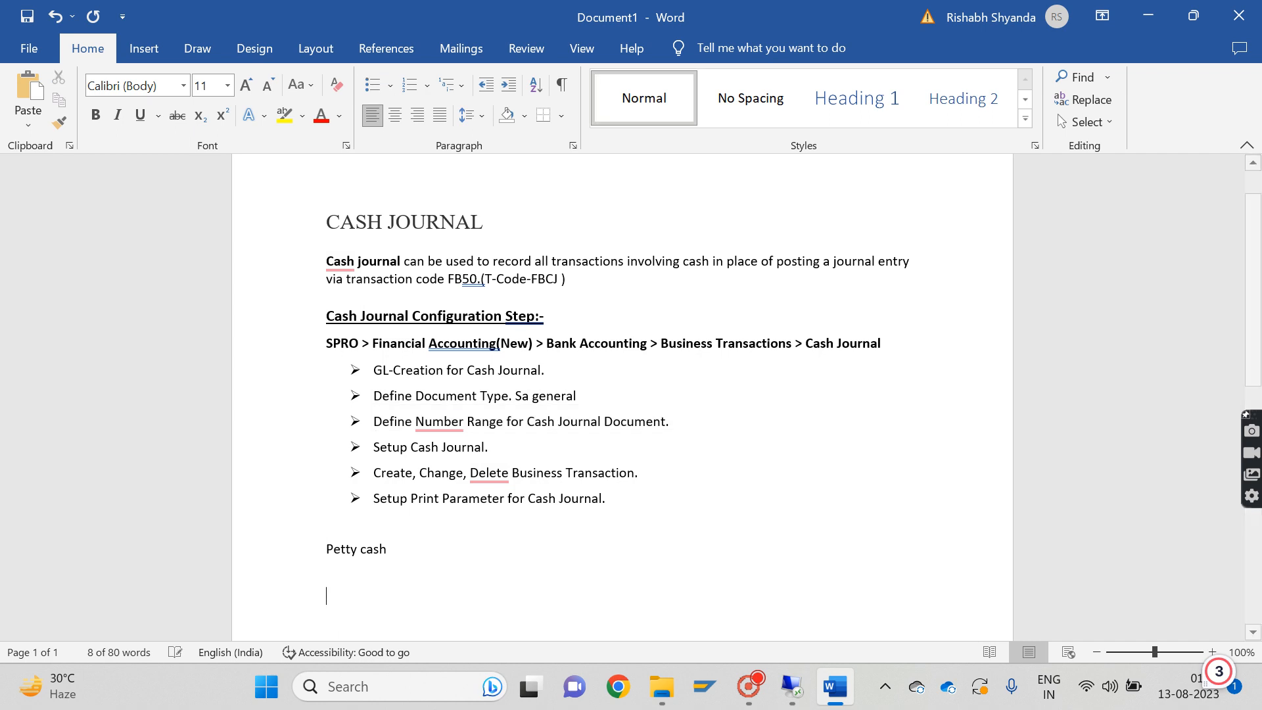
type("delhi")
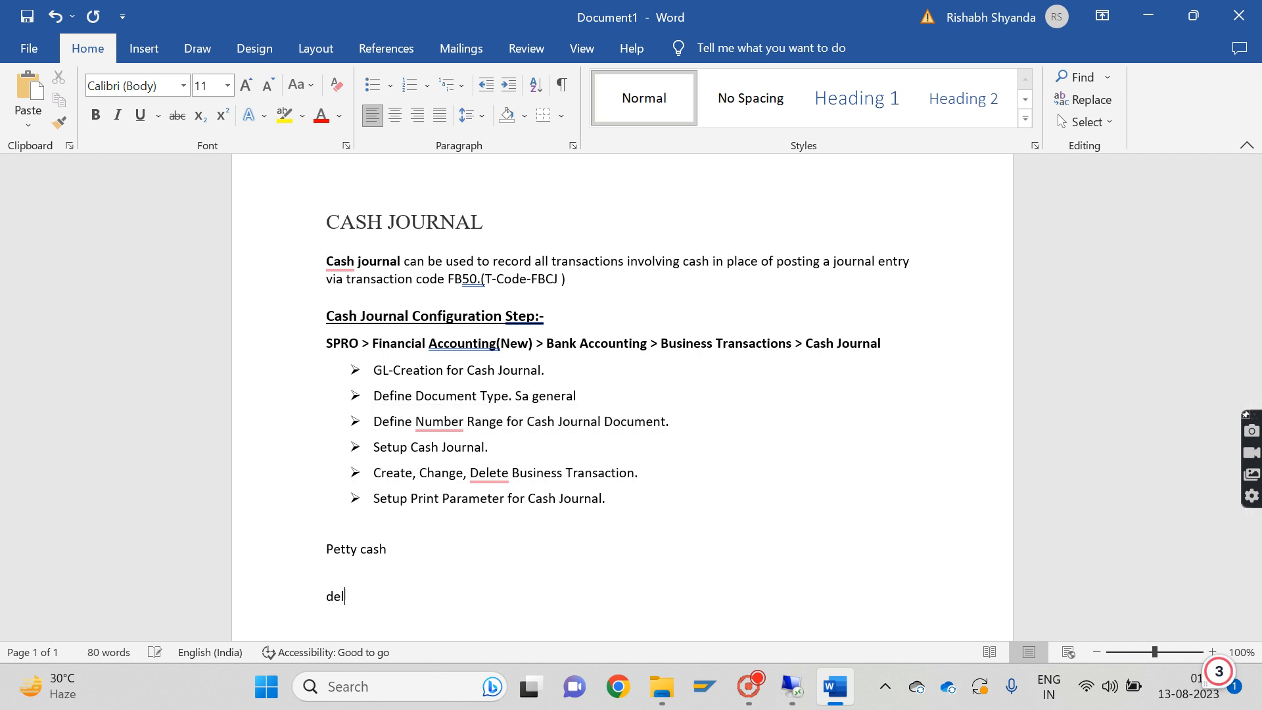
key("Return")
type("mumai")
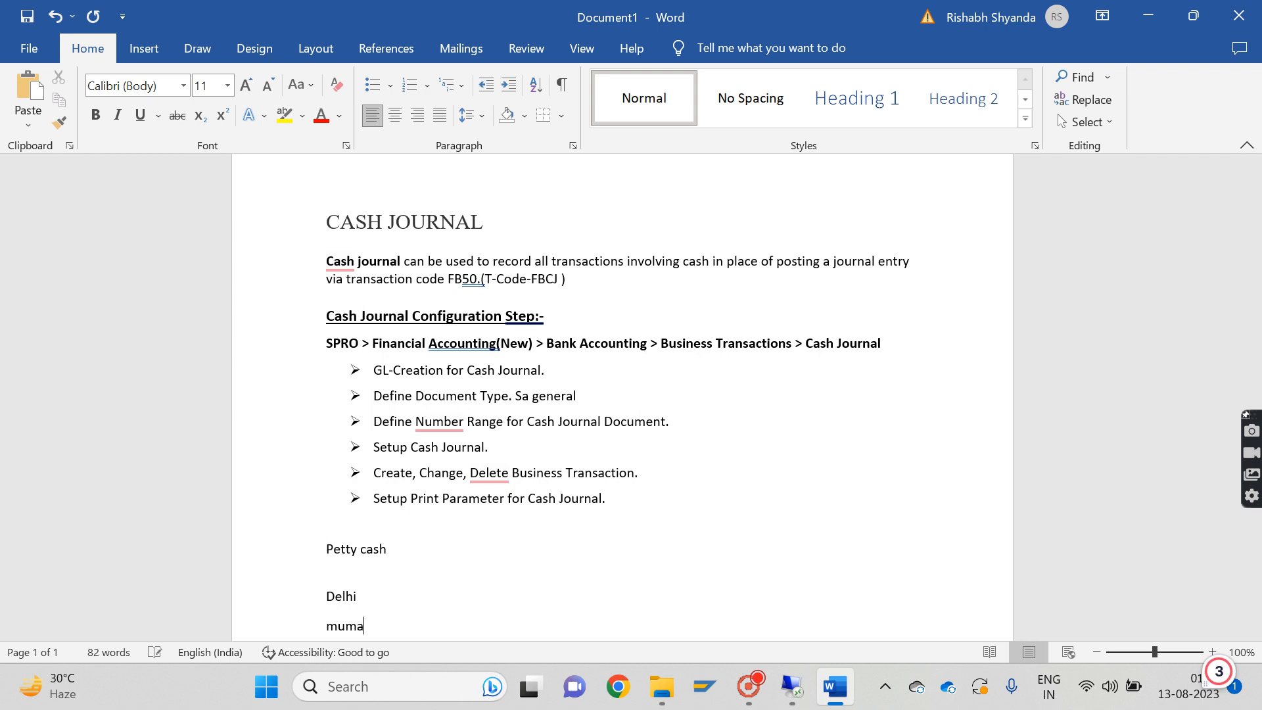
key("Return")
key("BackSpace")
key("BackSpace")
key("BackSpace")
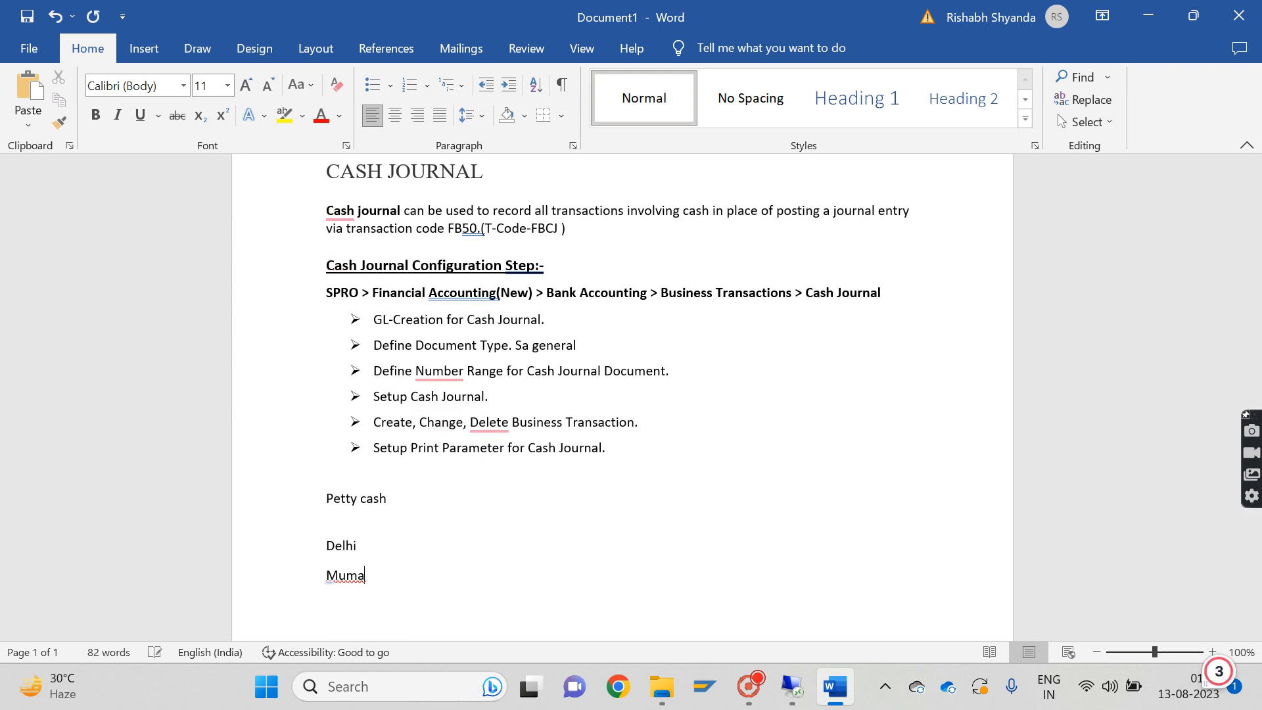
type("bai")
key("Home")
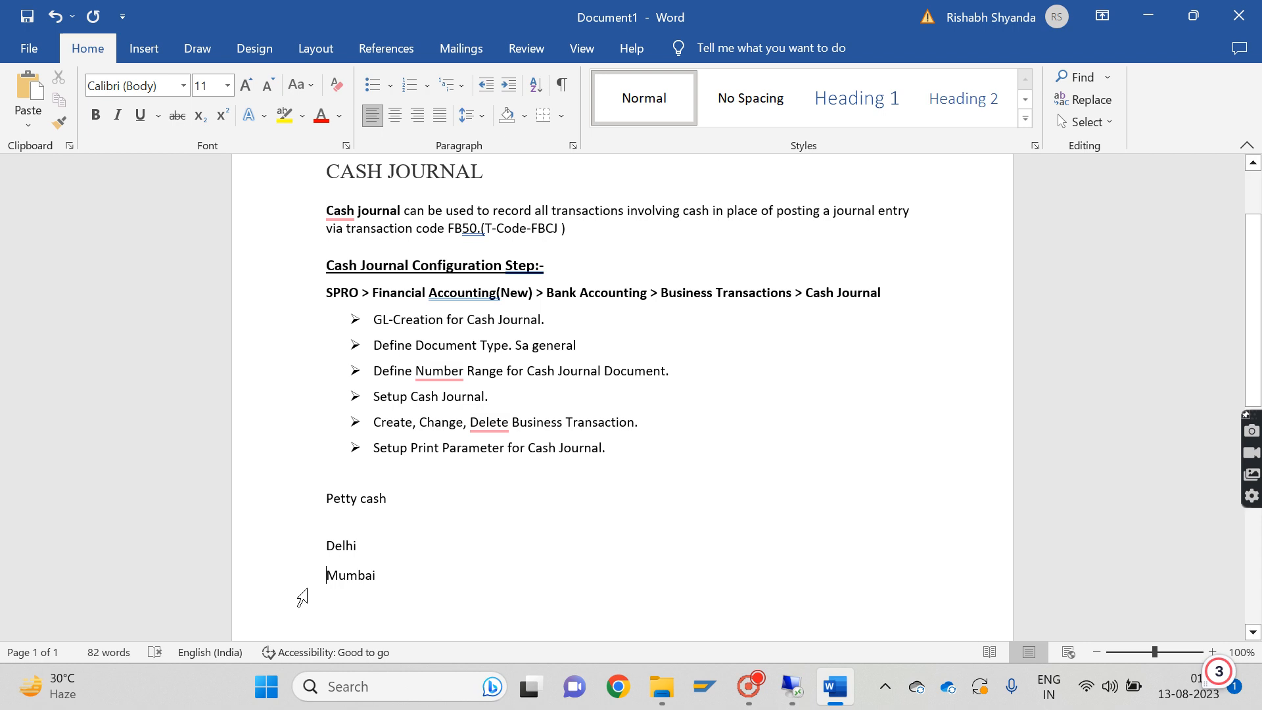
Select the Mumbai and Delhi lines in the notes, switch back to SAP, and examine the company code and journal number of the NIFT entry
left_click_drag(327, 576, 393, 581)
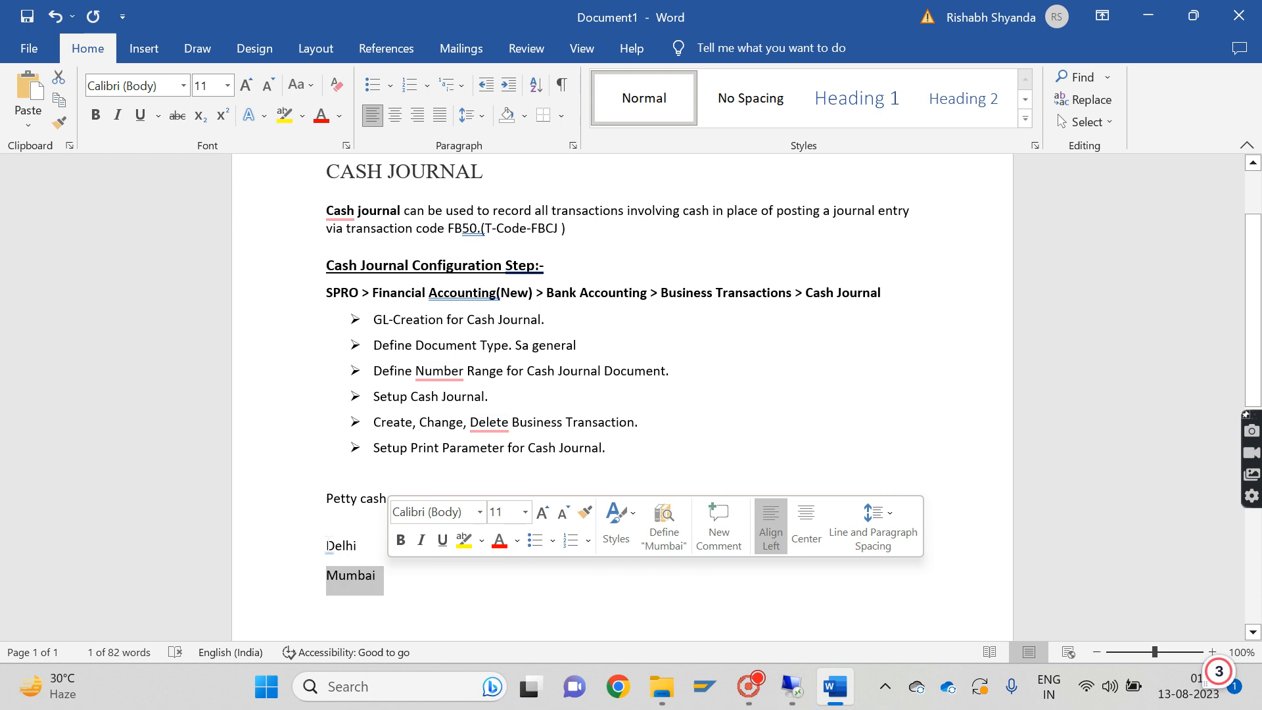
left_click_drag(326, 545, 376, 549)
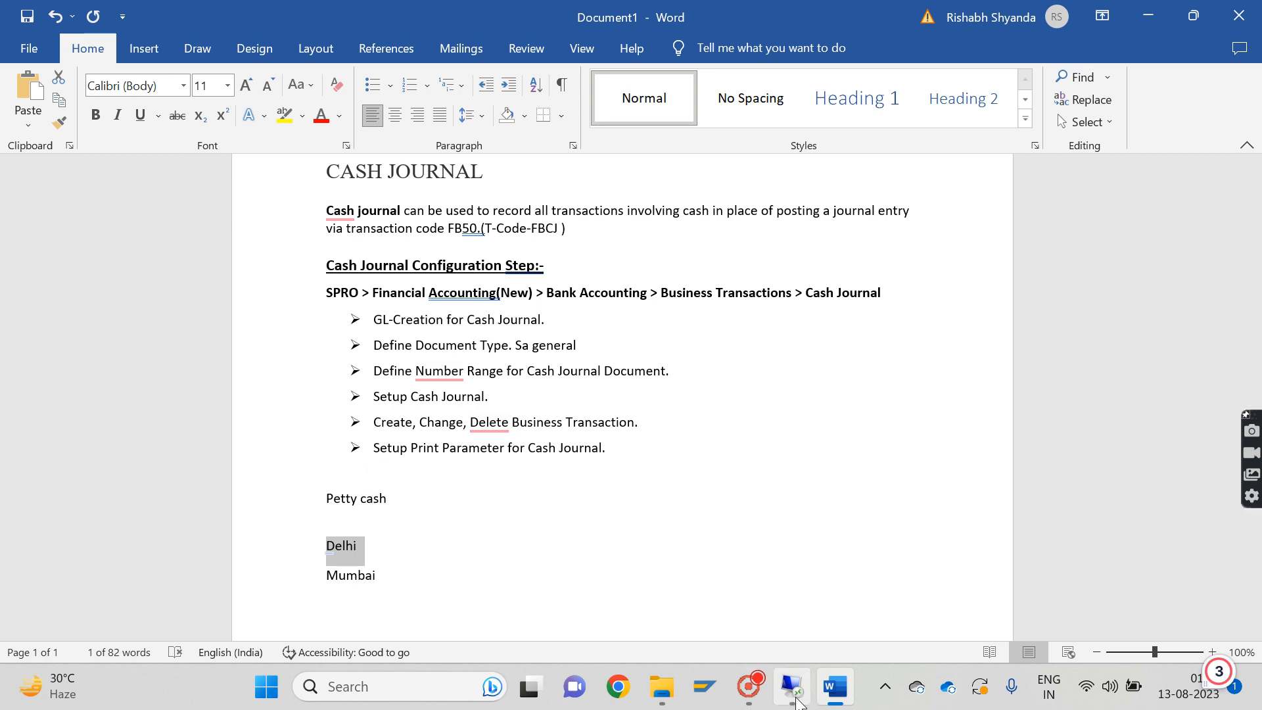
left_click(793, 694)
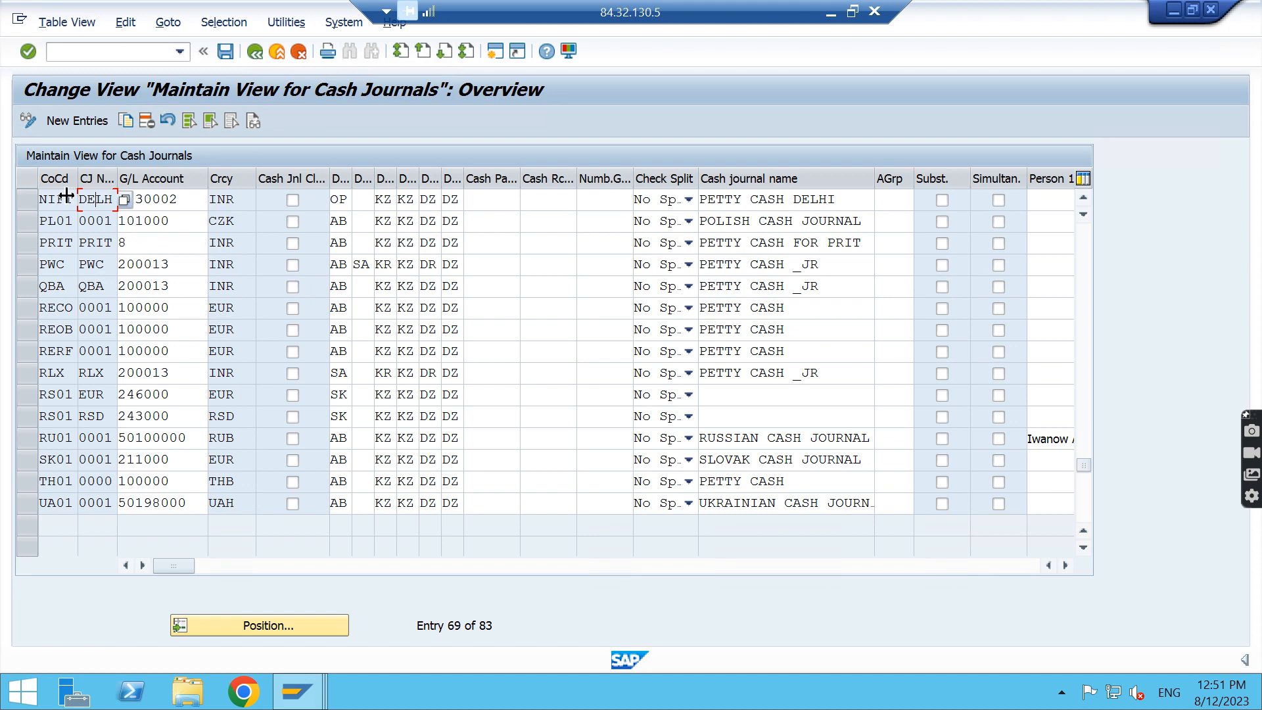
left_click(65, 197)
left_click(112, 198)
Open a blank cash journal entry, examine its journal number, G/L account, currency and document type fields, and leave without entering anything
left_click(93, 120)
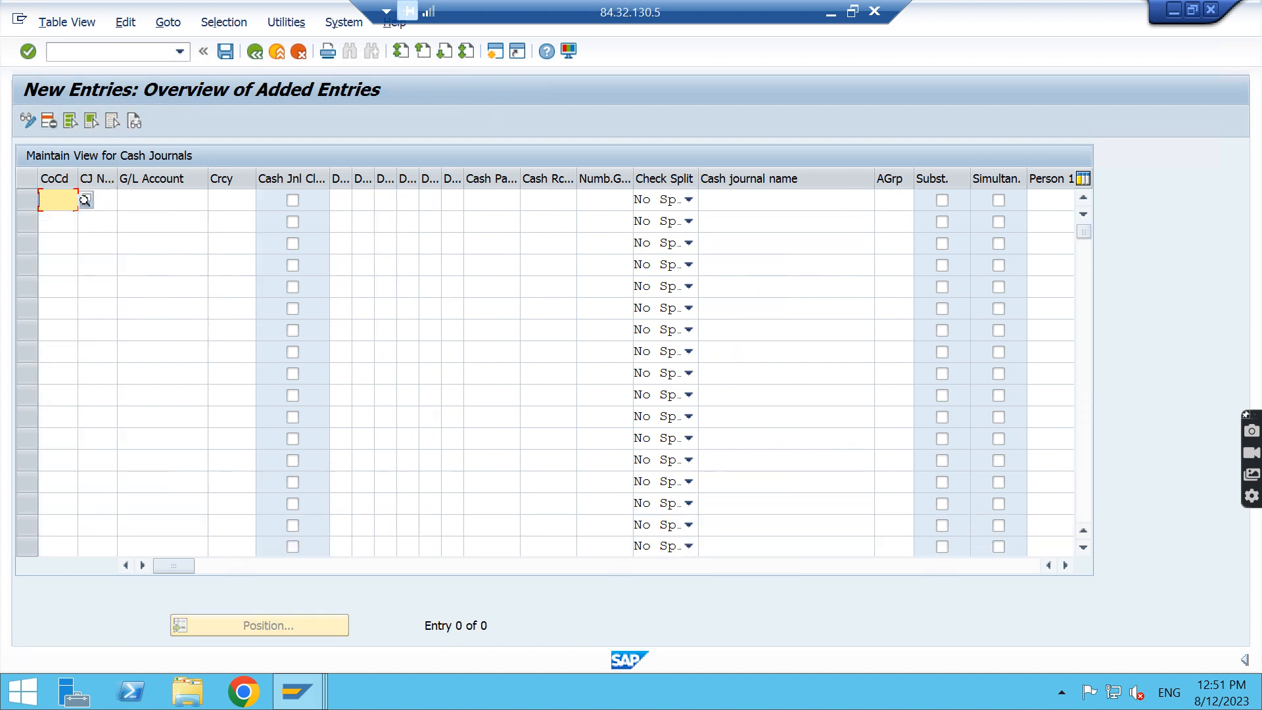
left_click(100, 201)
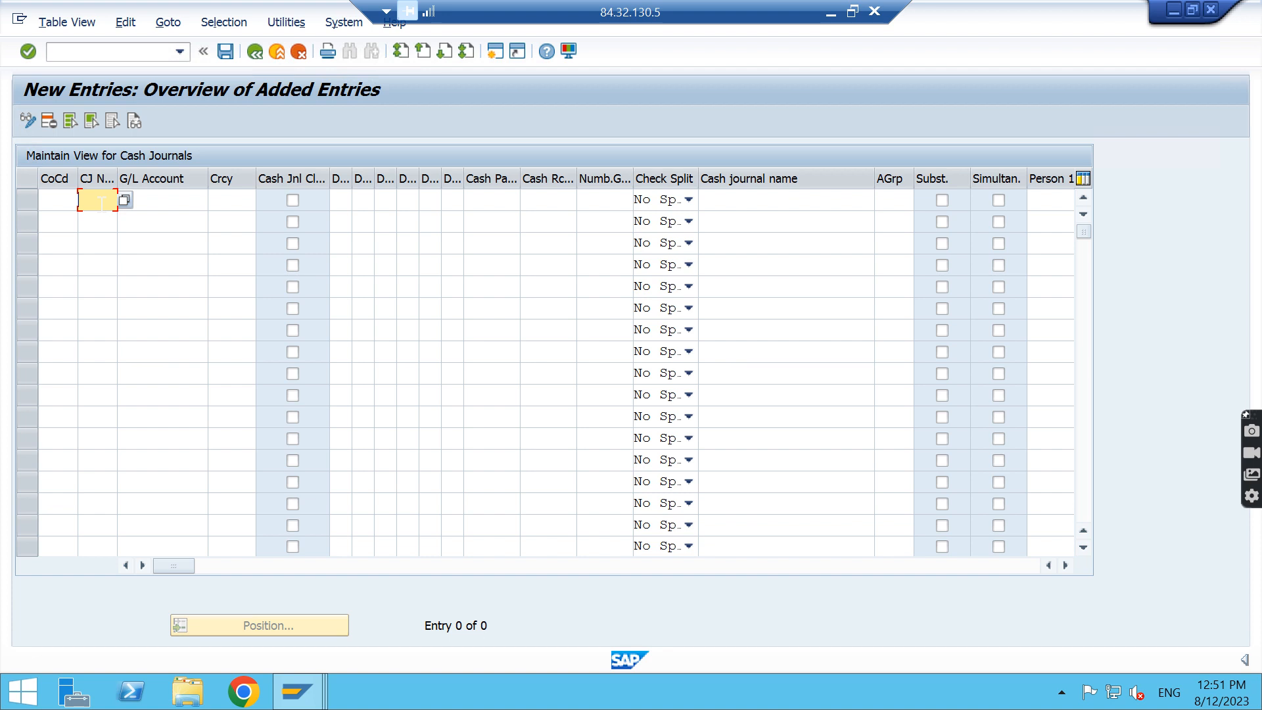
left_click(159, 201)
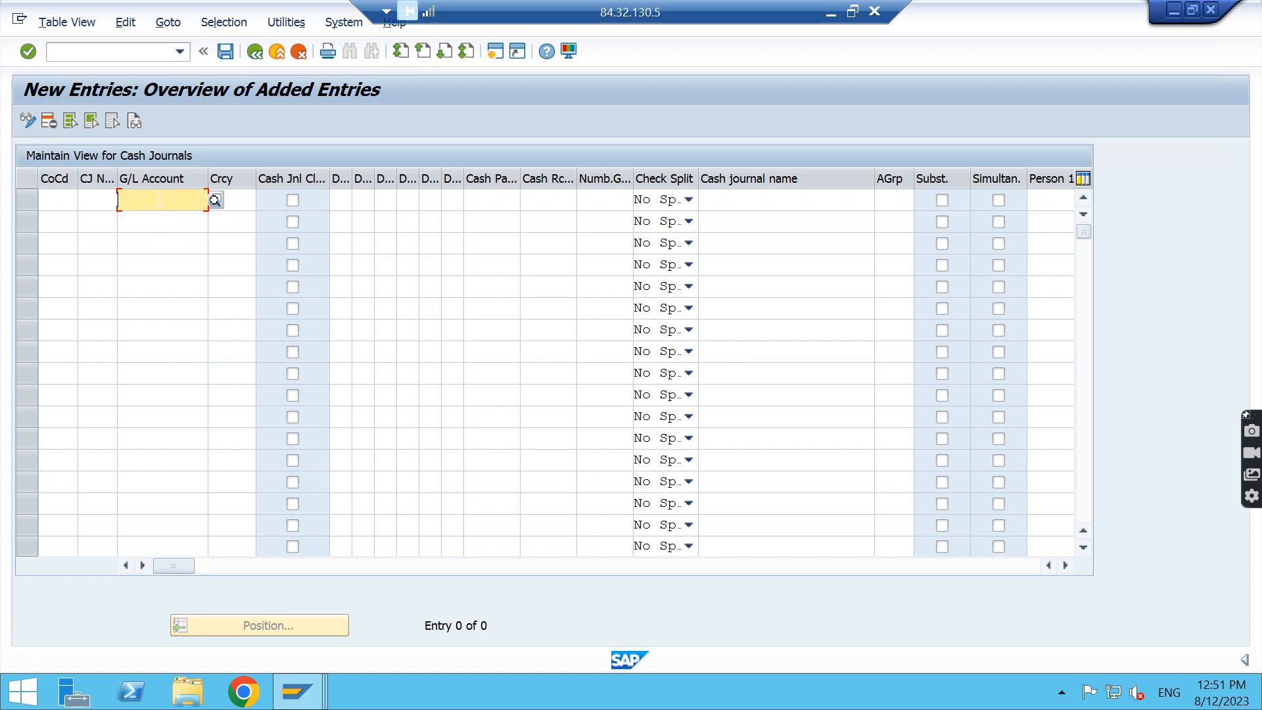
left_click(232, 200)
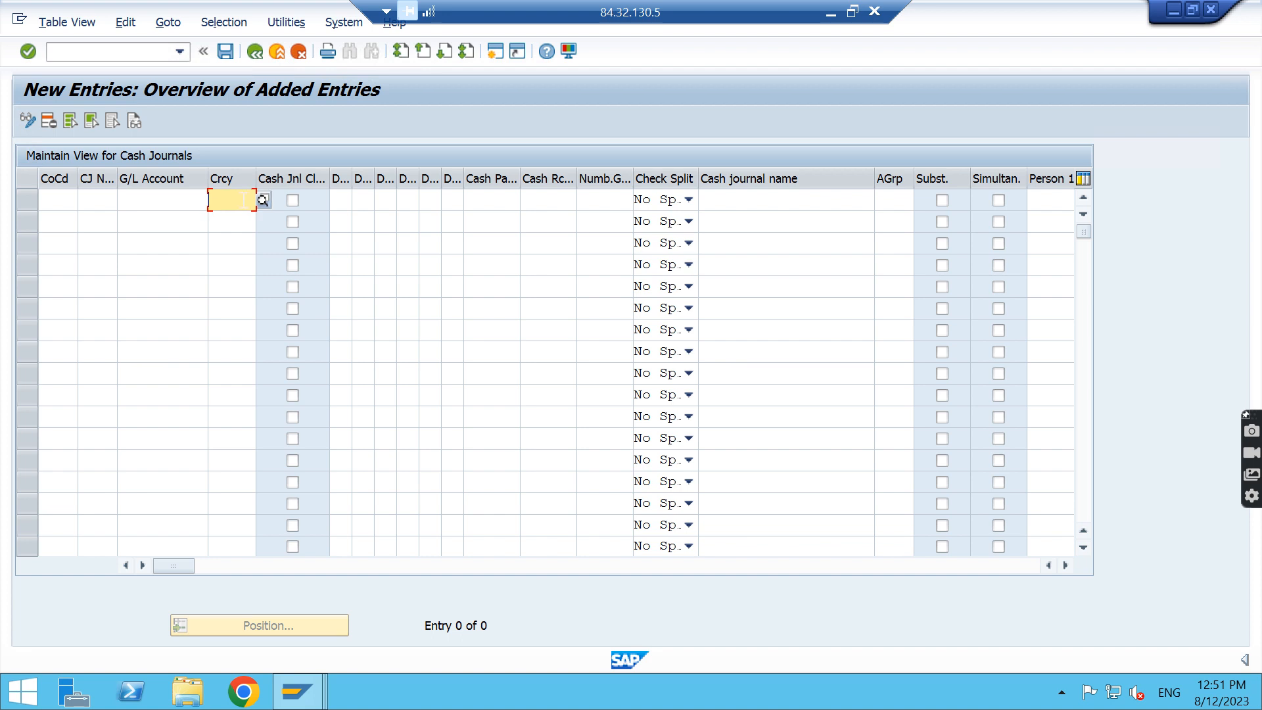
left_click(336, 198)
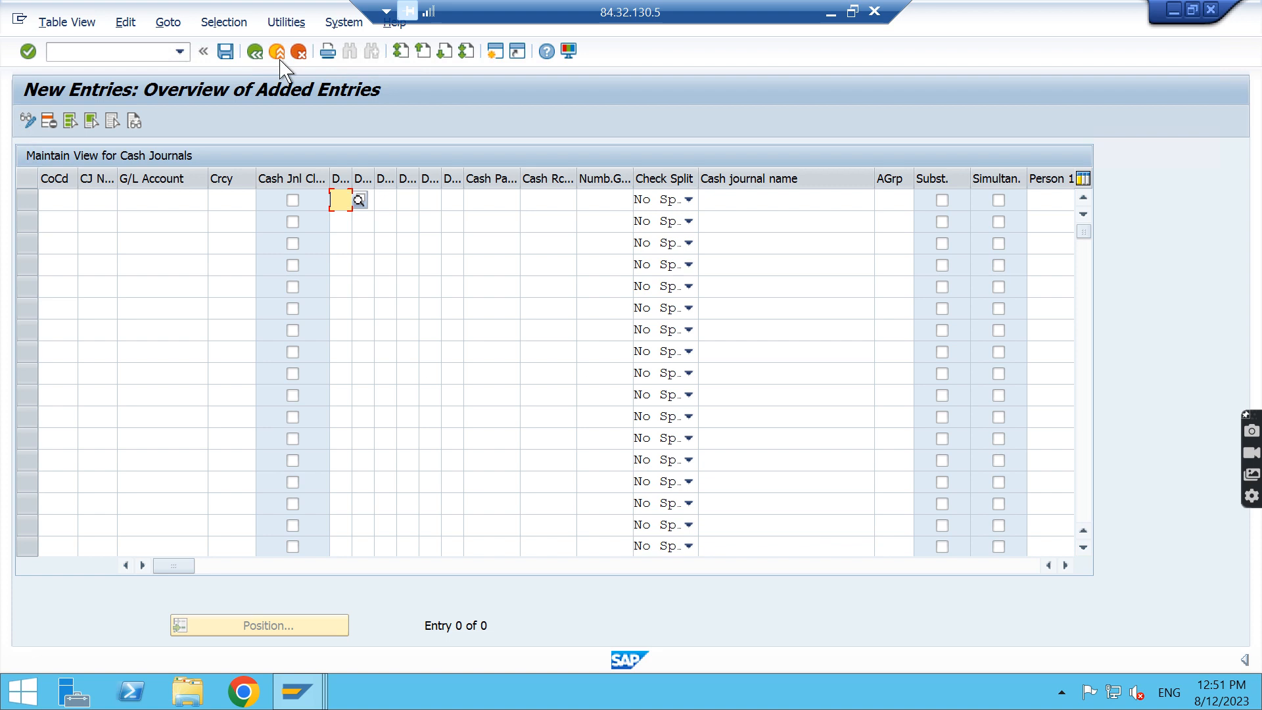
left_click(299, 52)
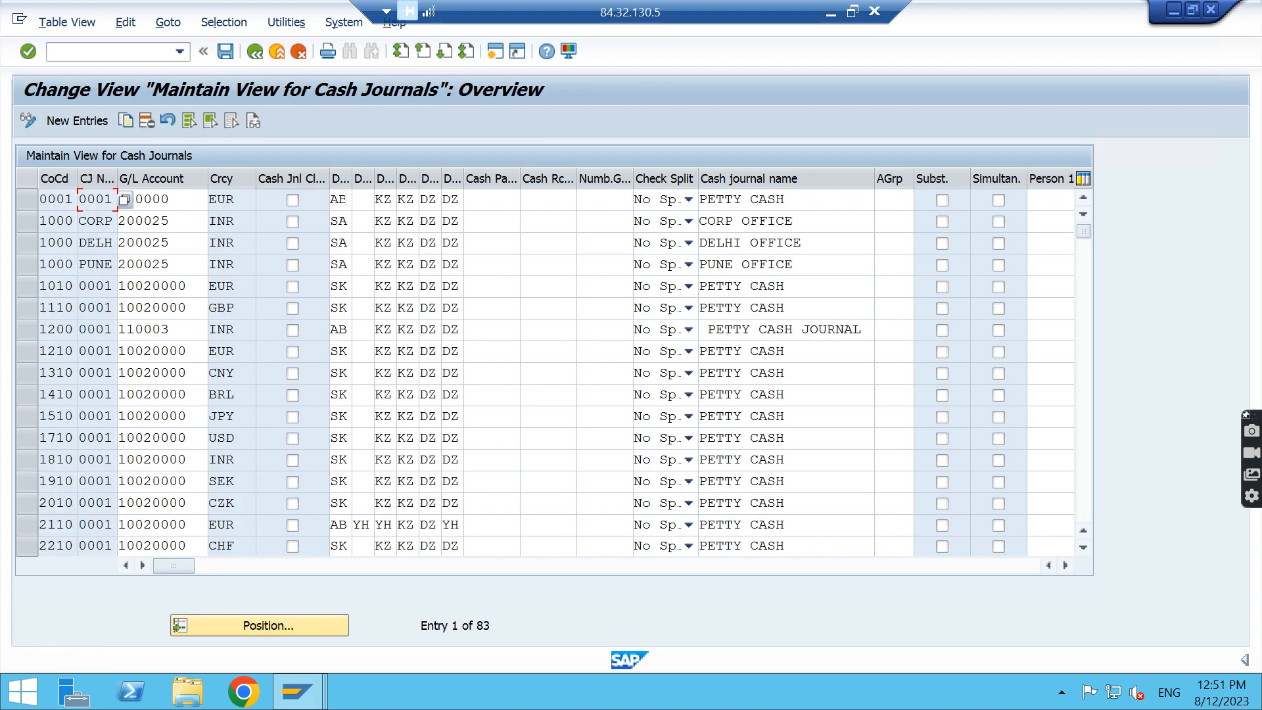
Go to the entry for company code NIFT in the cash journals overview
left_click(342, 199)
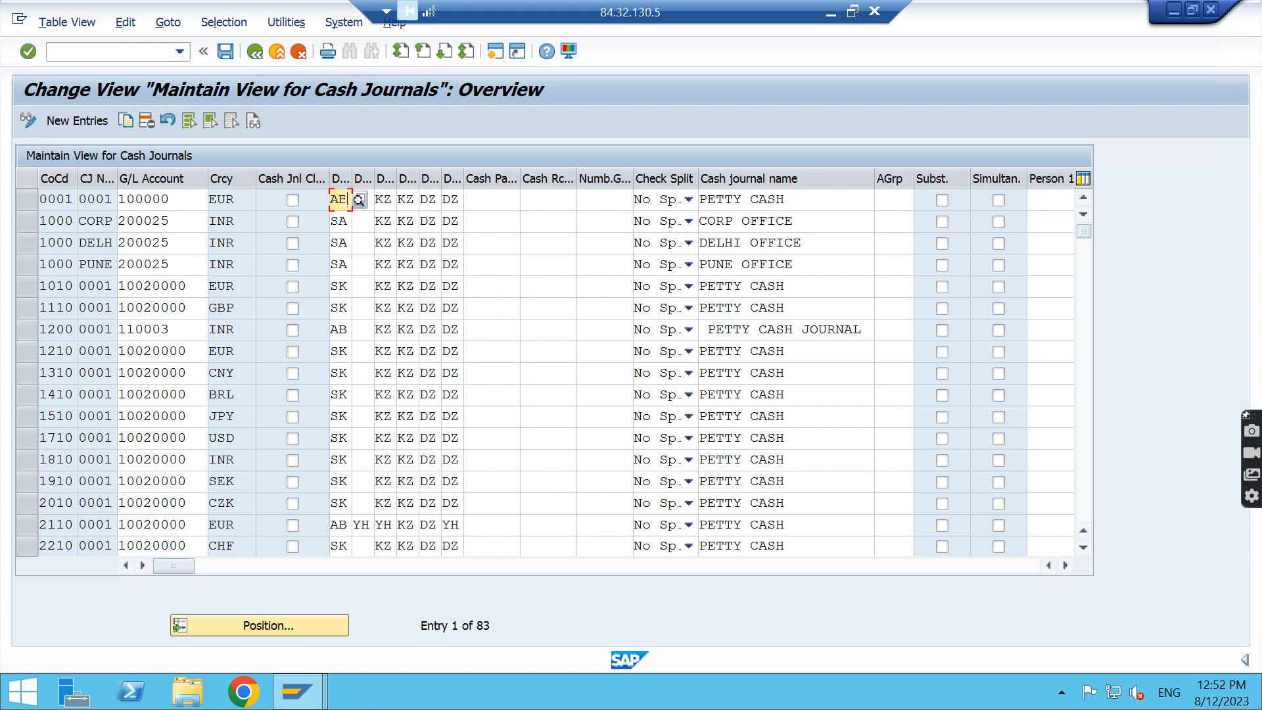
left_click(314, 627)
key("Down")
key("Down")
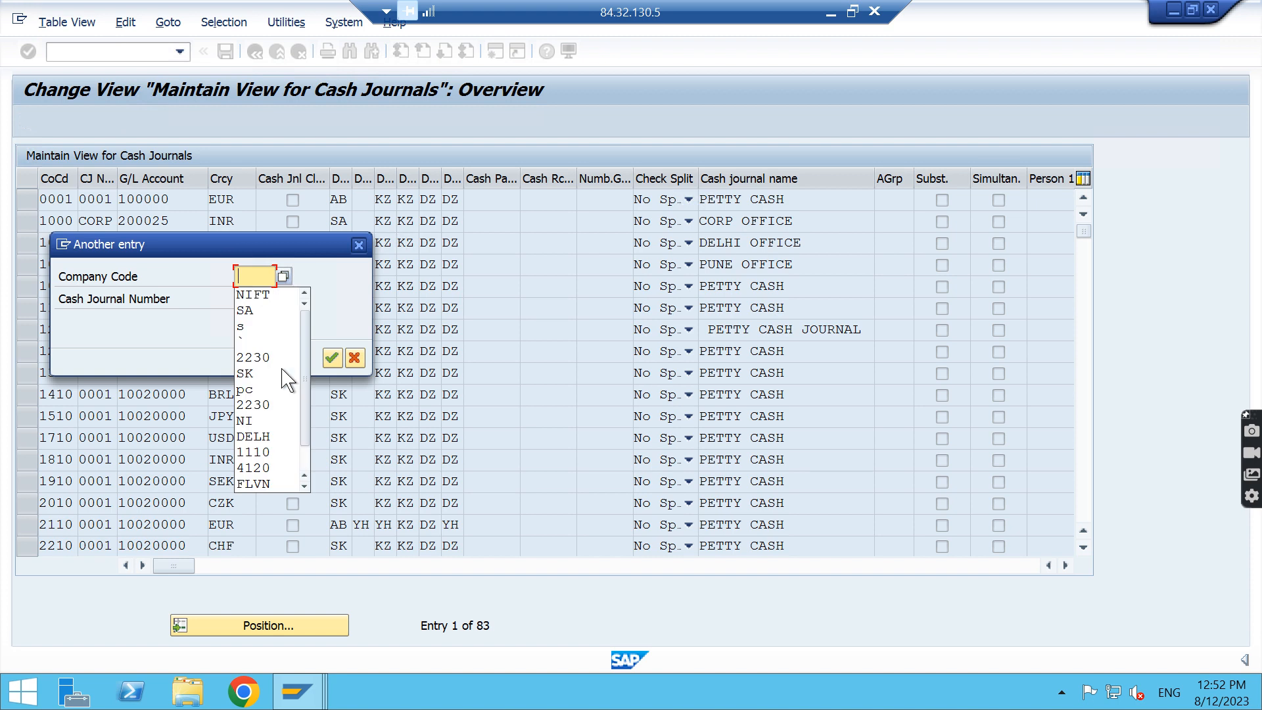
key("Return")
key("Return")
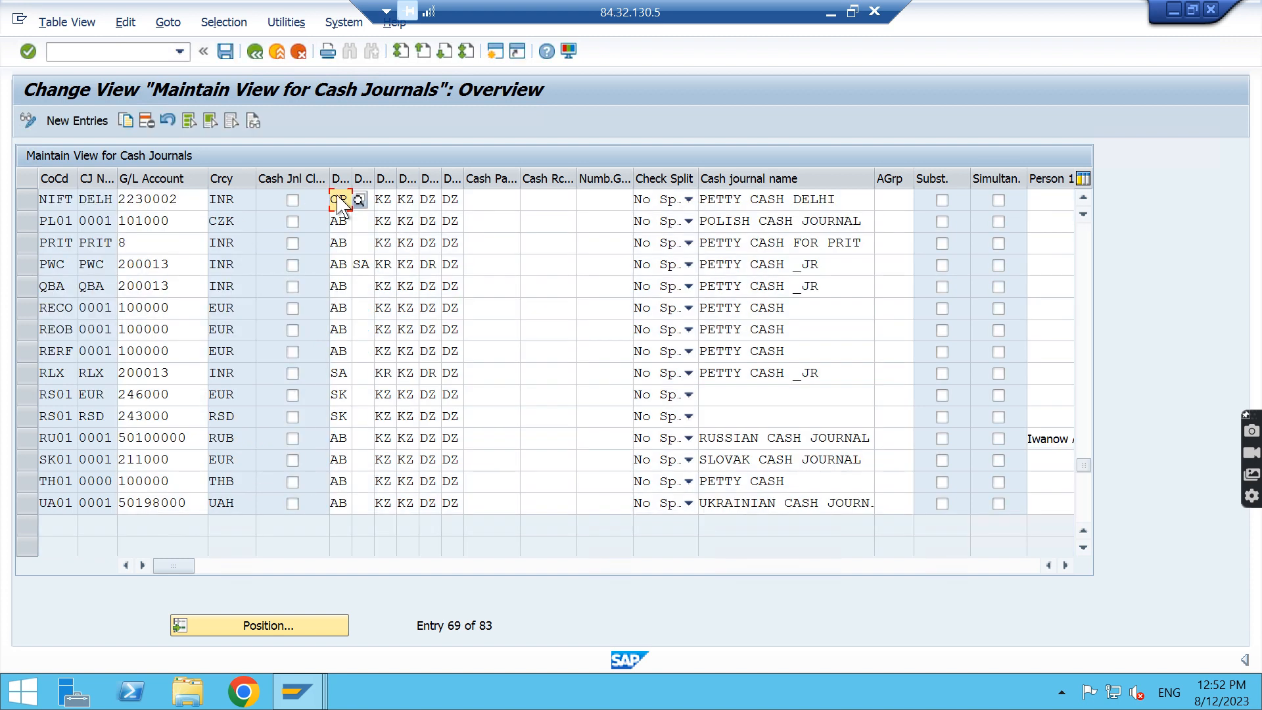
Set the first document type of NIFT's DELH cash journal to SA and save it under customizing request S4HK904721
key("BackSpace")
key("BackSpace")
type("S")
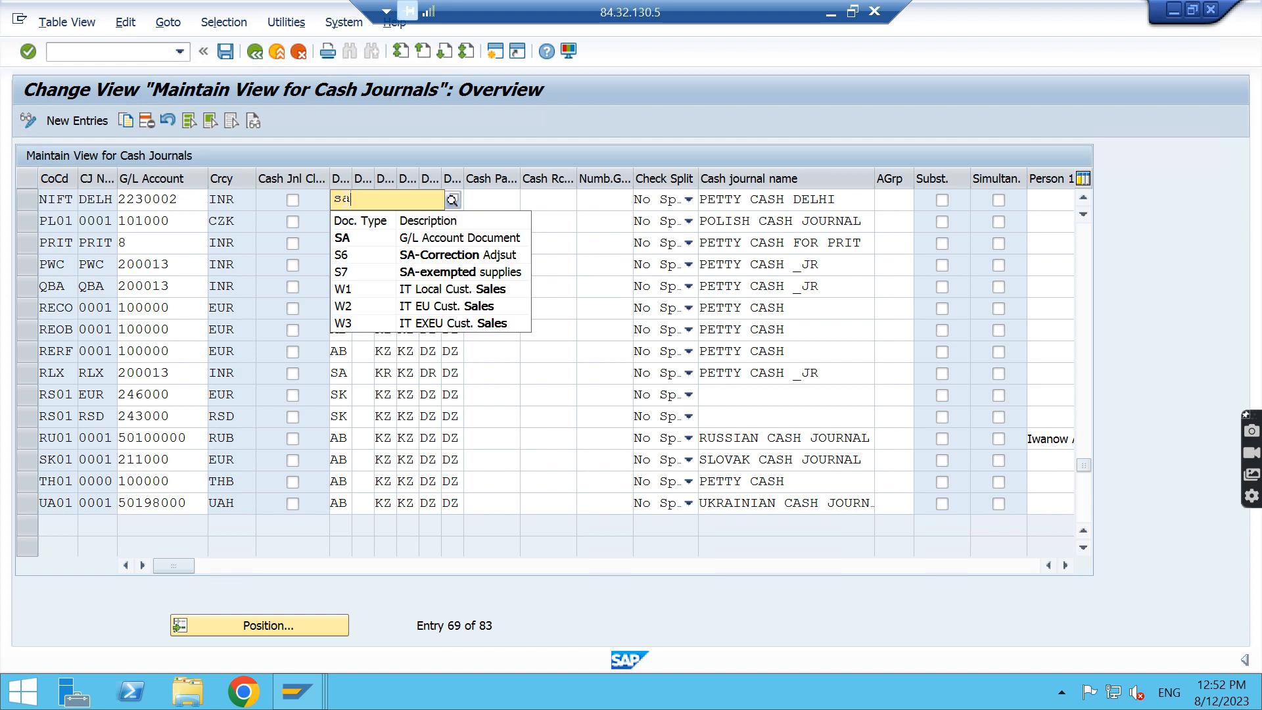
key("Down")
key("Return")
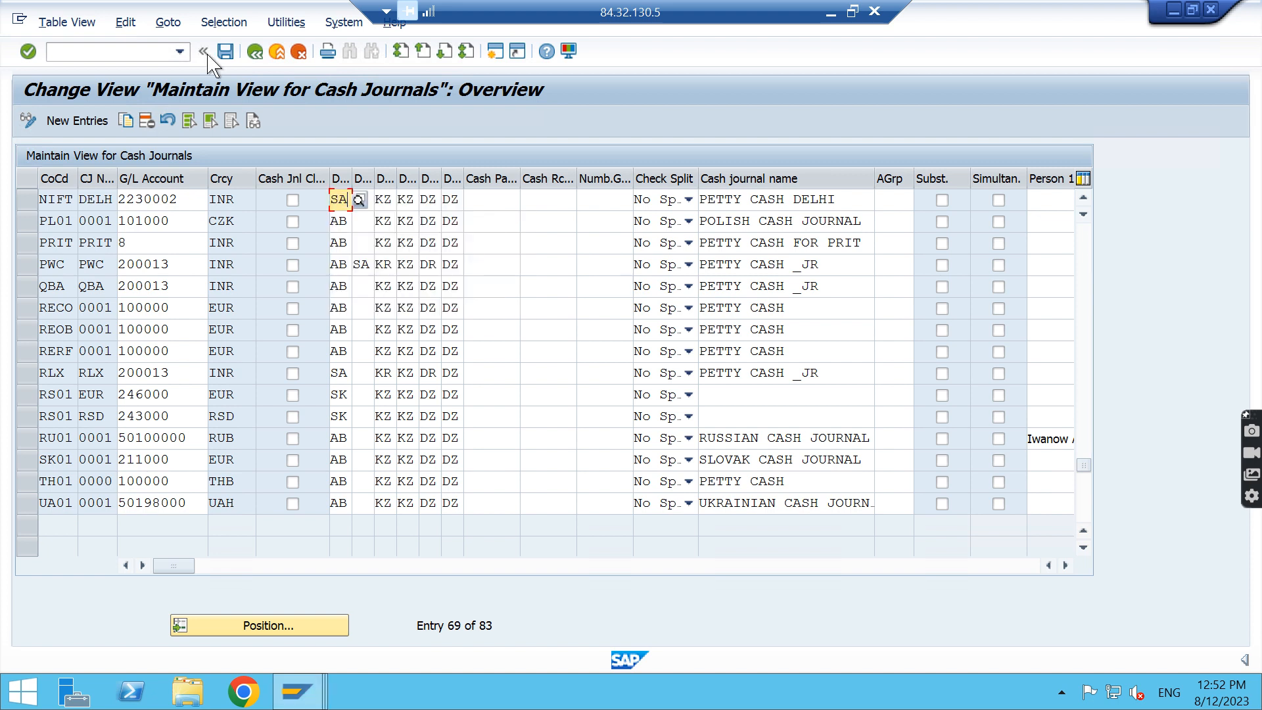
left_click(226, 52)
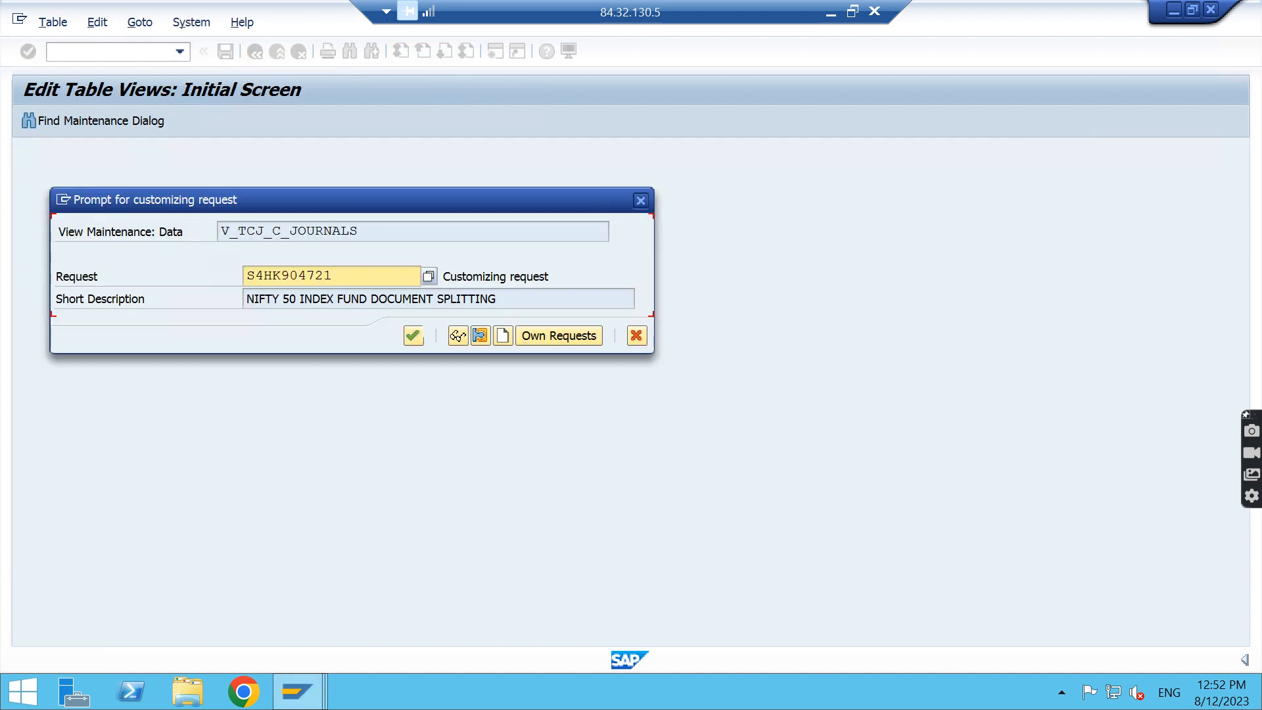
left_click(414, 337)
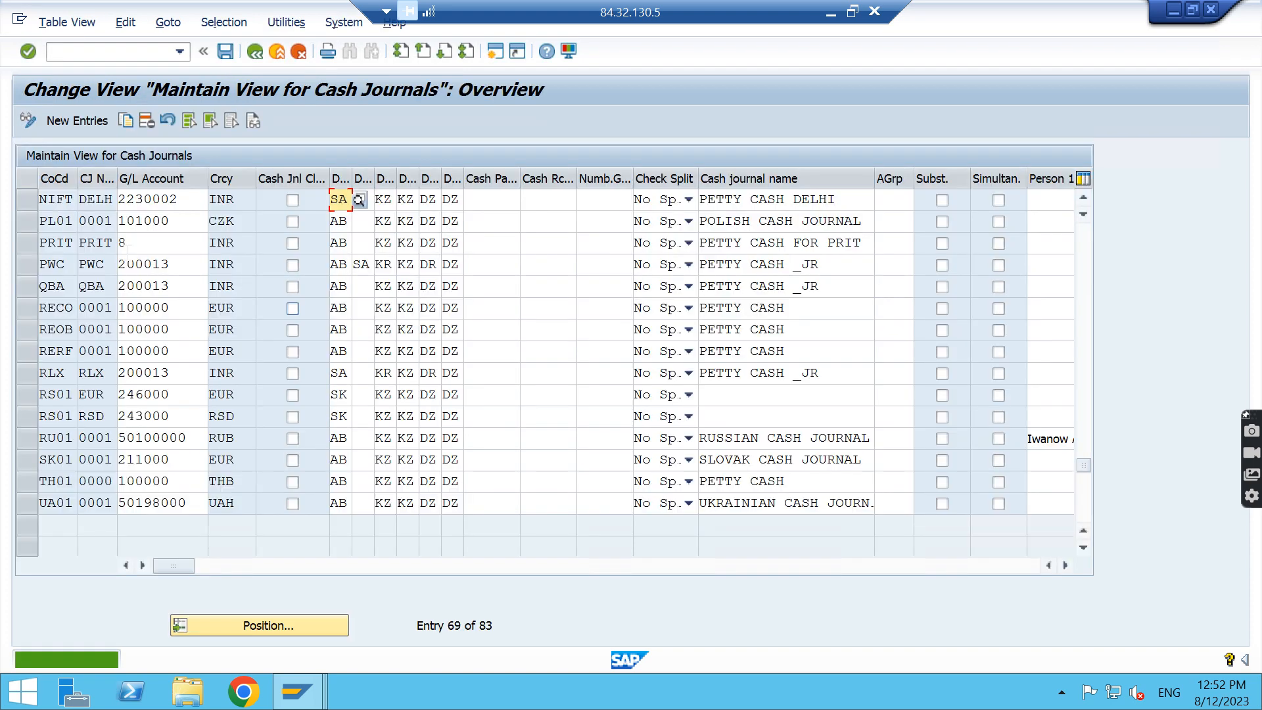
Review NIFT's company code, journal number and G/L account, list the G/L accounts in its chart of accounts, and leave without choosing one
left_click(57, 199)
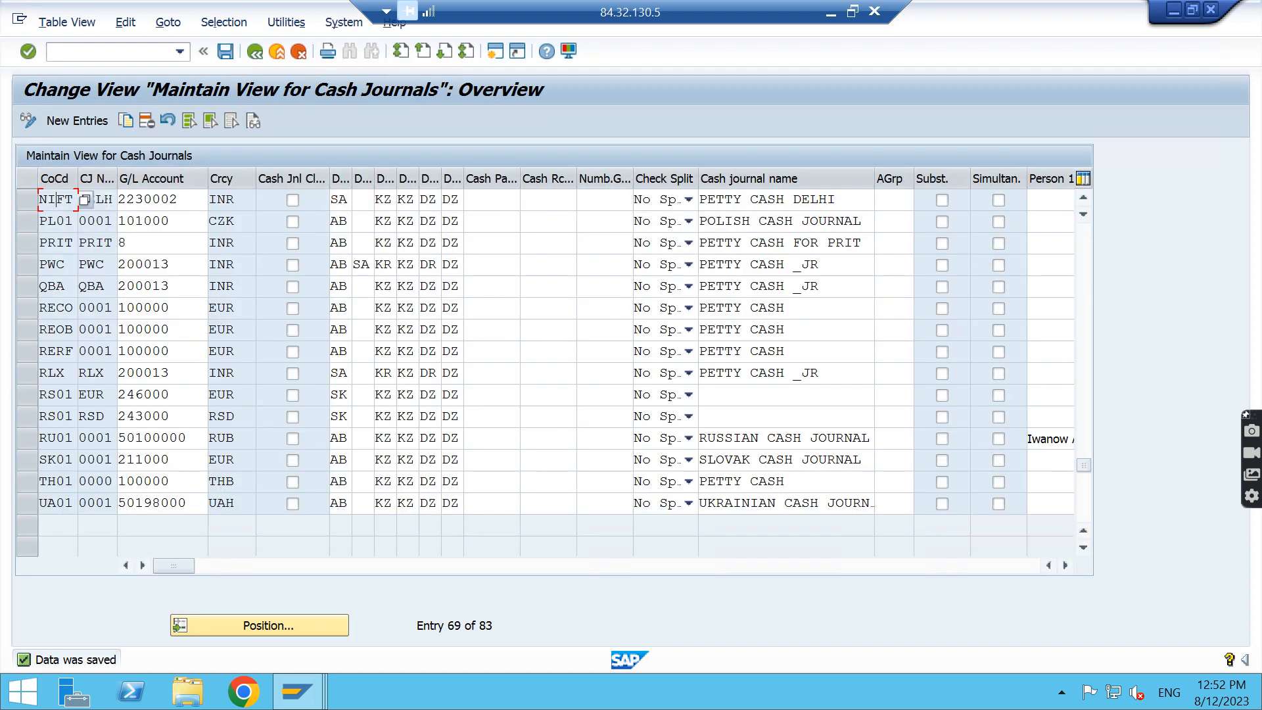
left_click(105, 199)
left_click(183, 201)
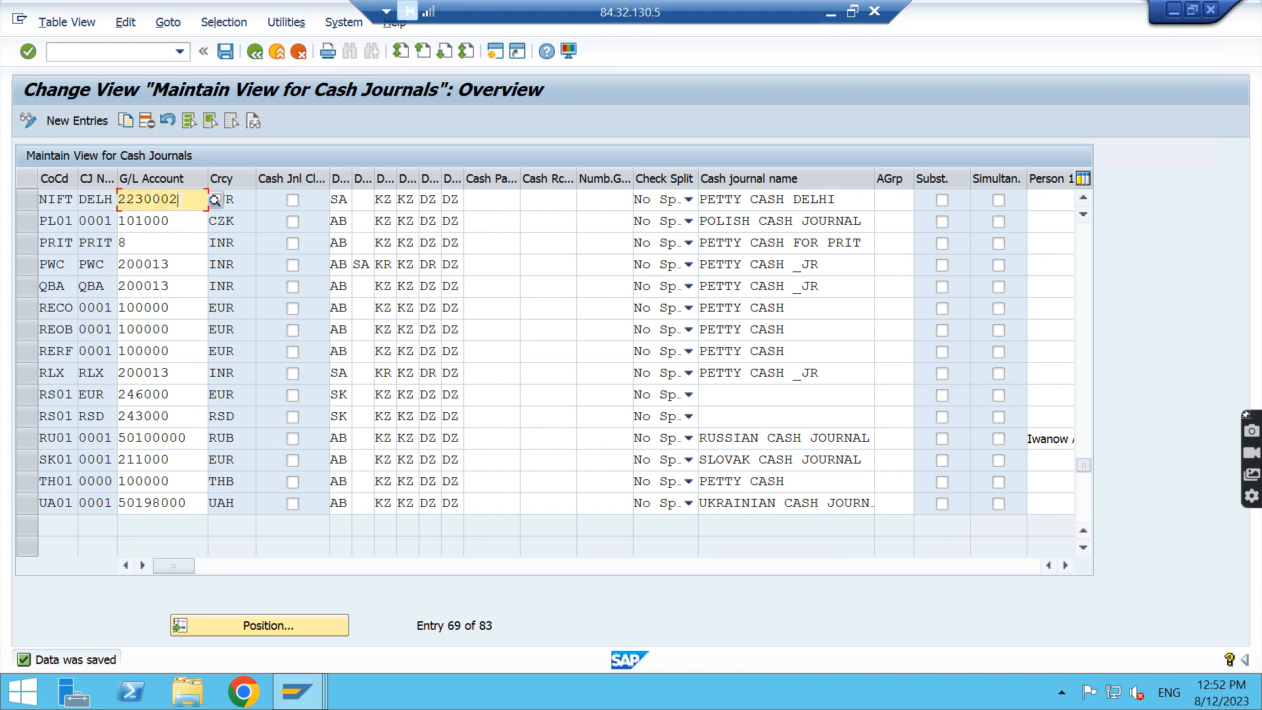
left_click(214, 200)
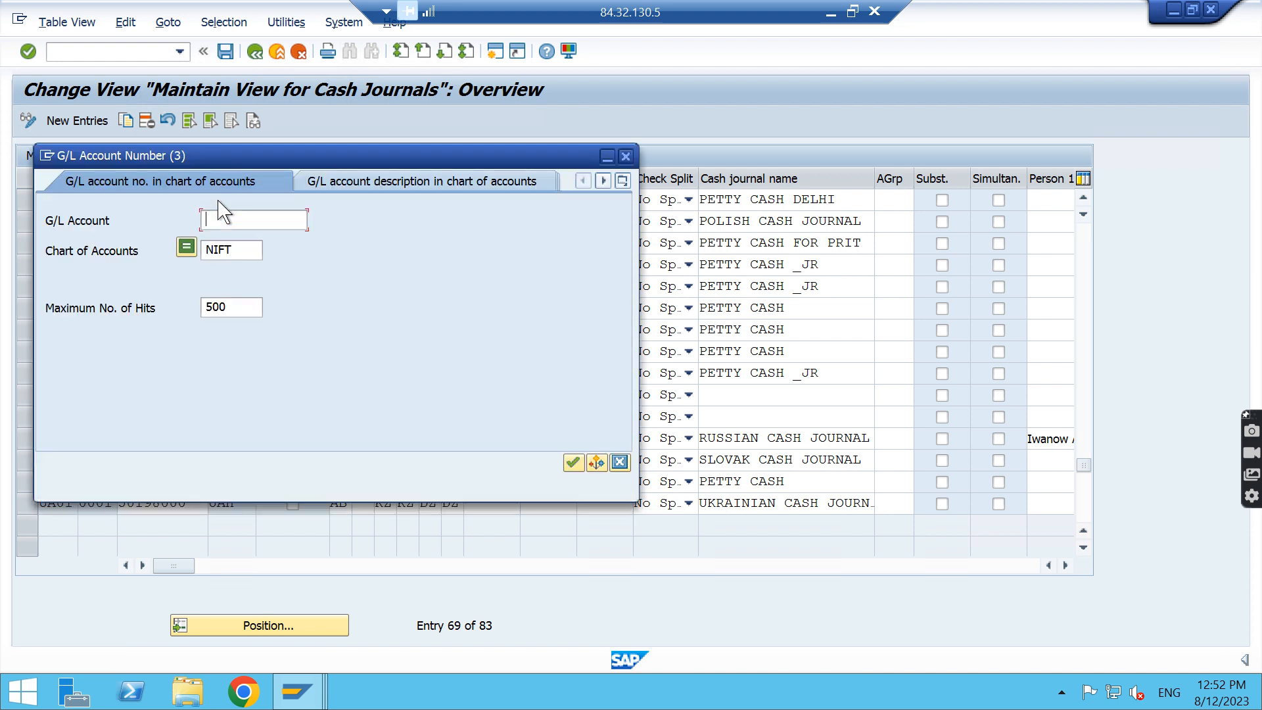
key("Return")
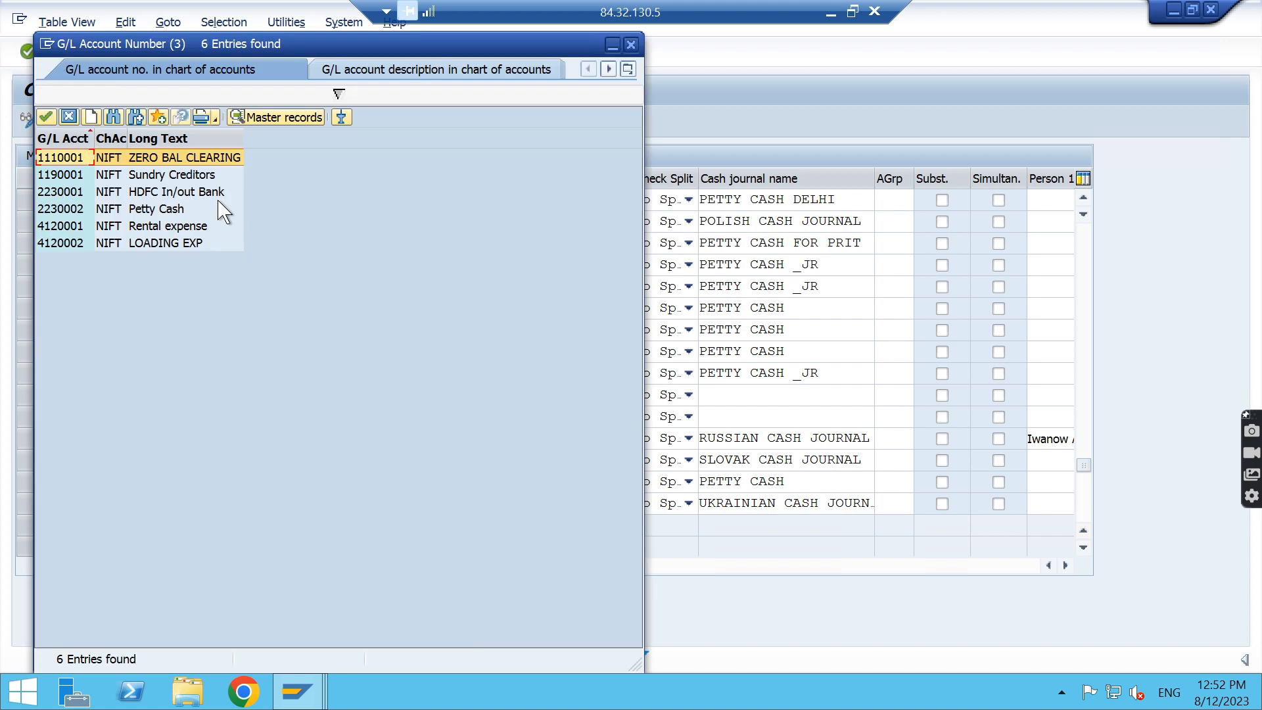
left_click(161, 213)
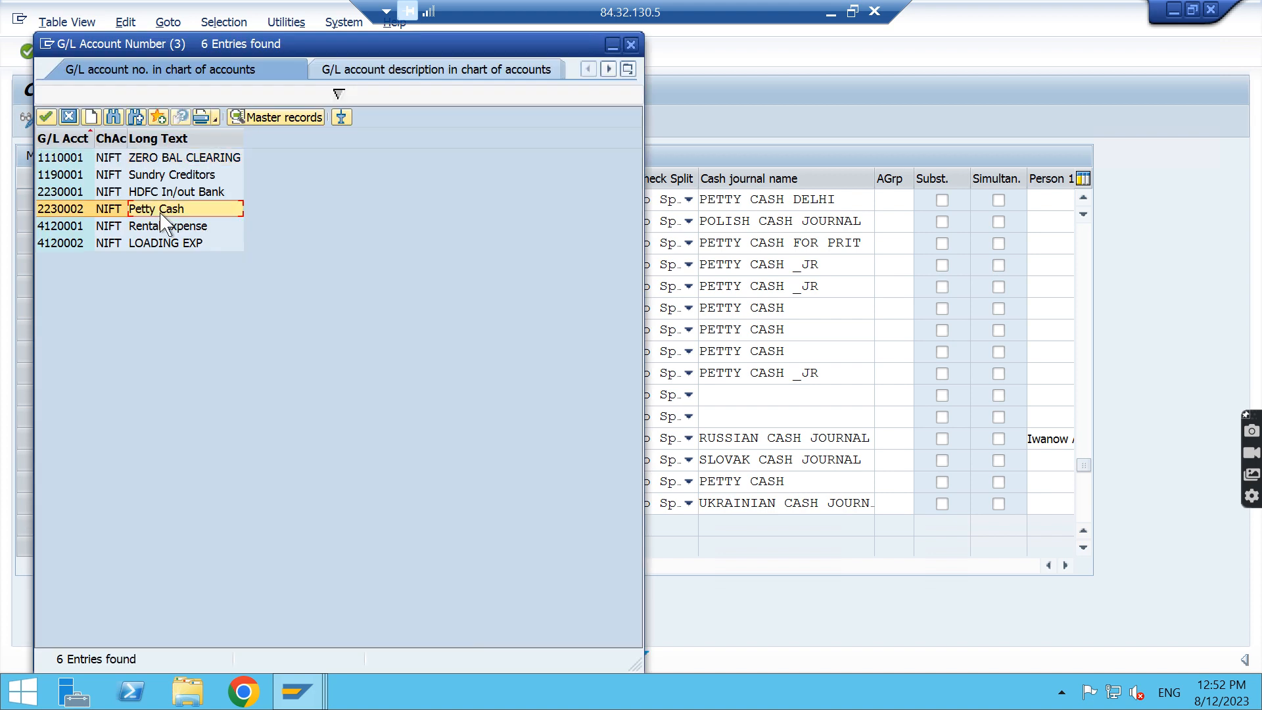
left_click(631, 45)
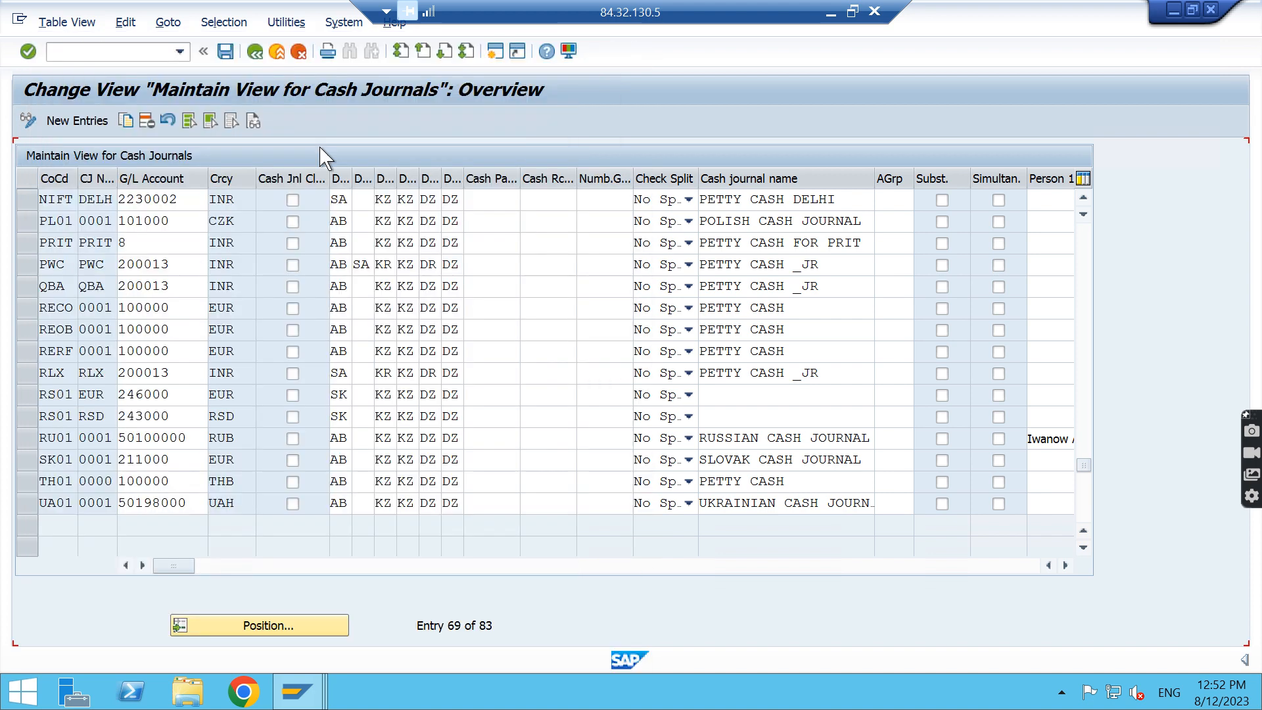
Examine the currency, document types, cash journal name and remaining columns of the NIFT DELH entry
left_click(240, 198)
left_click(340, 198)
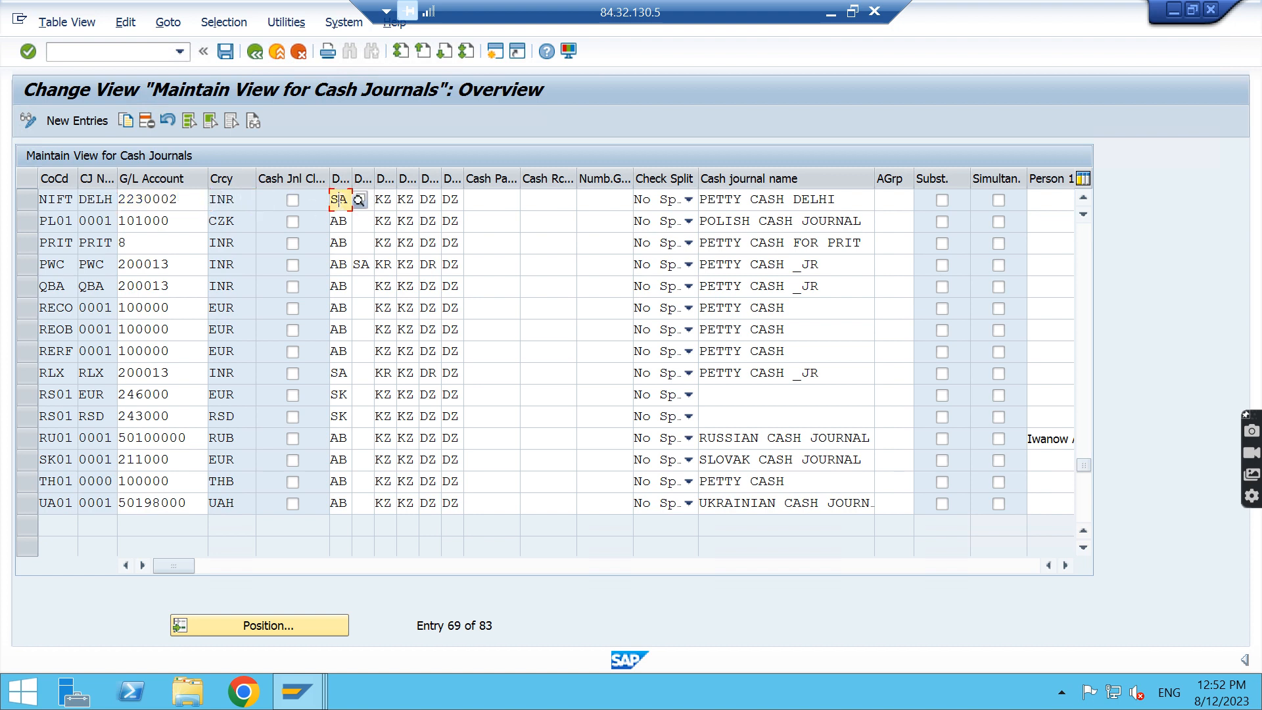
left_click(384, 199)
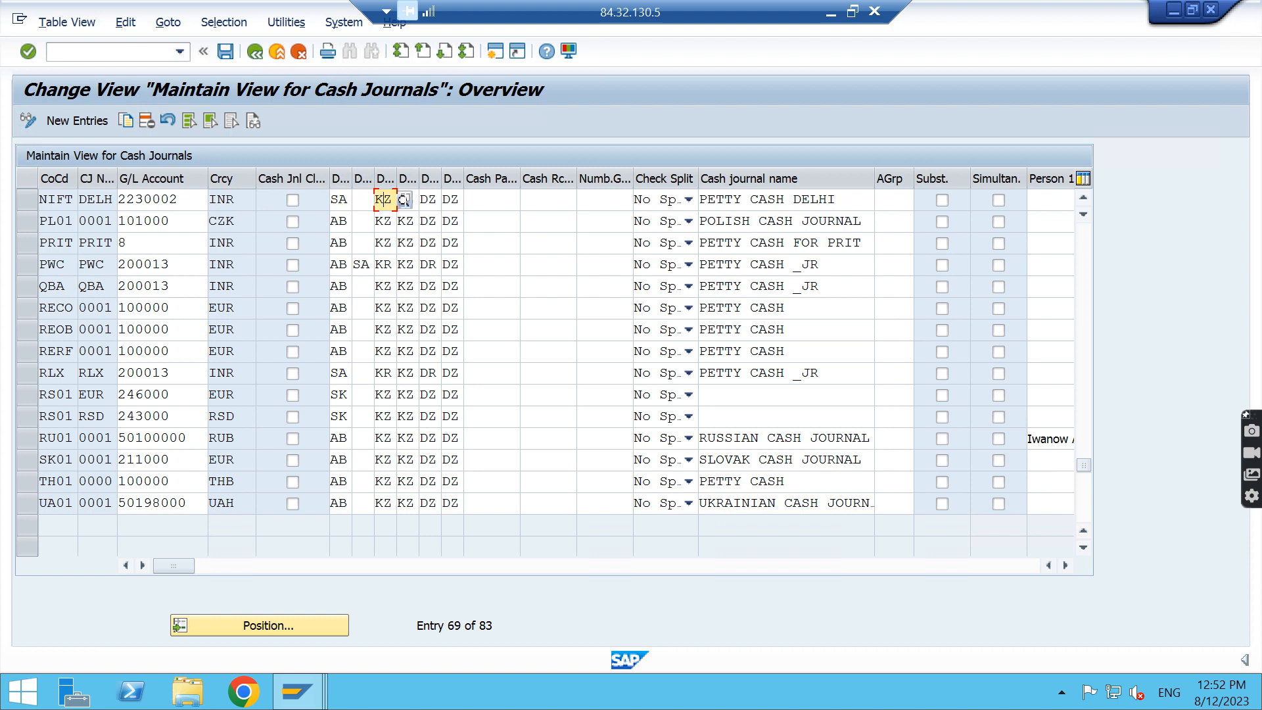
left_click(427, 199)
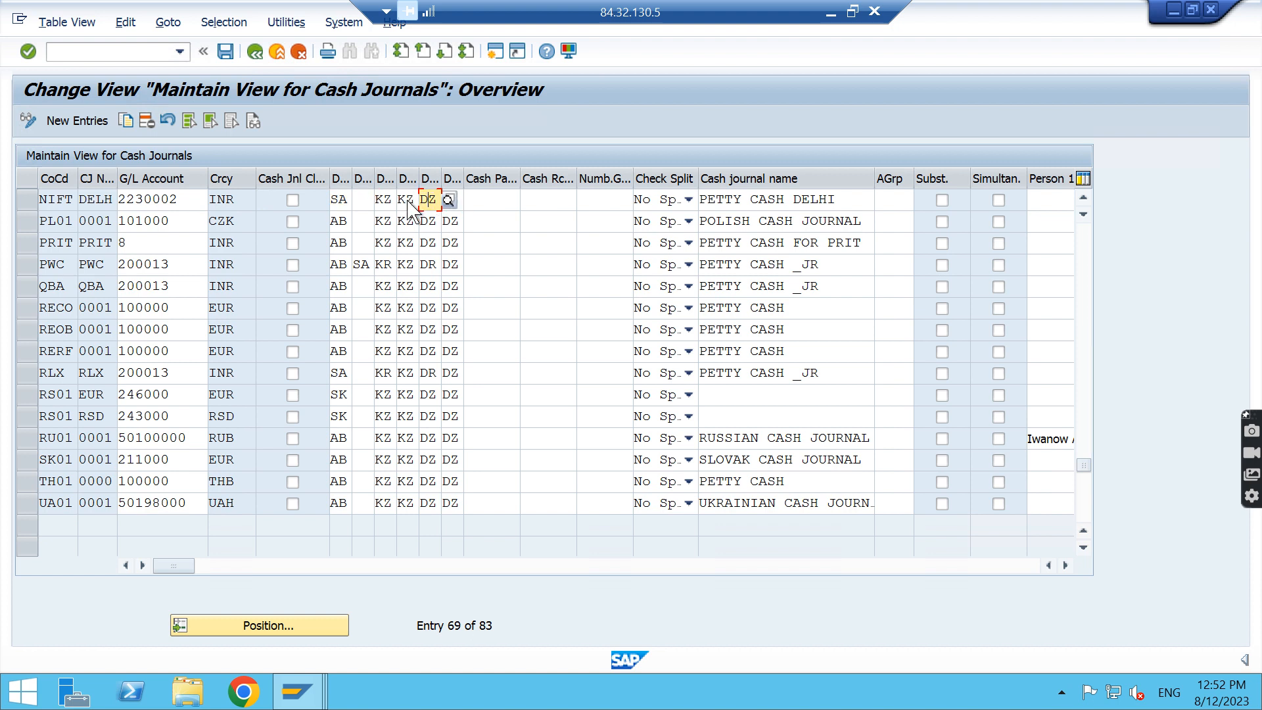
left_click(405, 199)
left_click(384, 200)
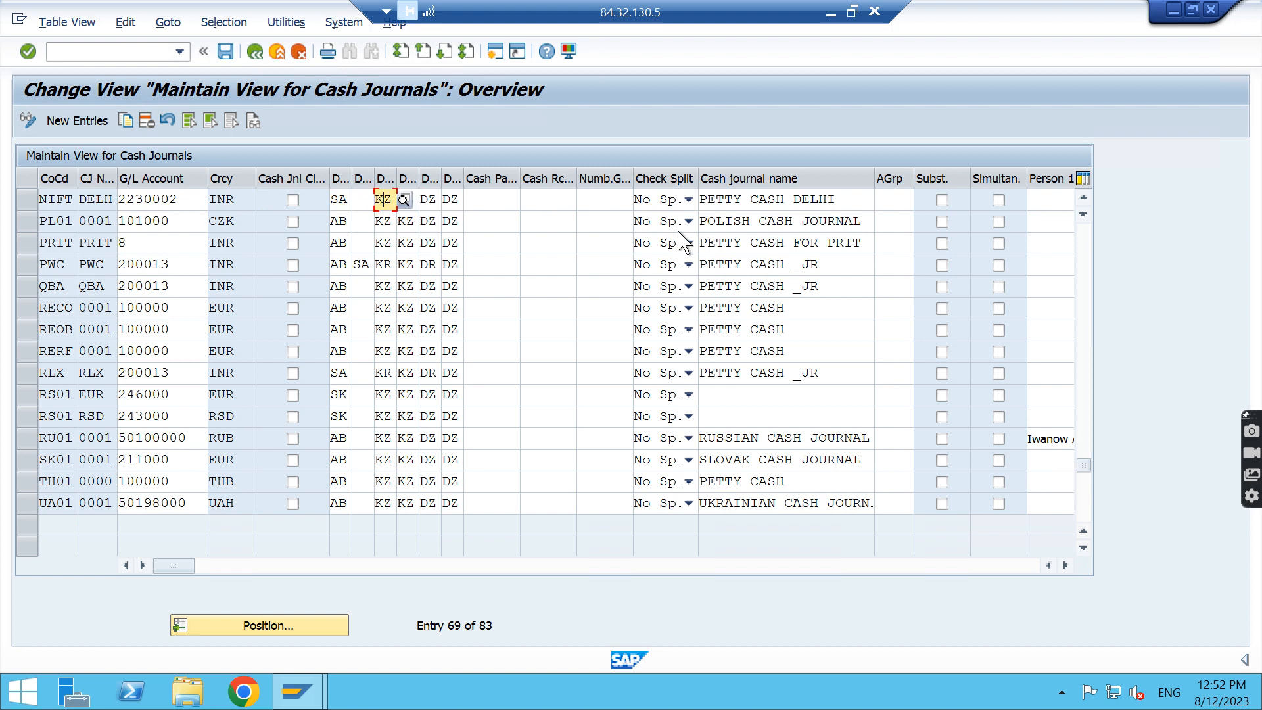
left_click_drag(835, 199, 698, 199)
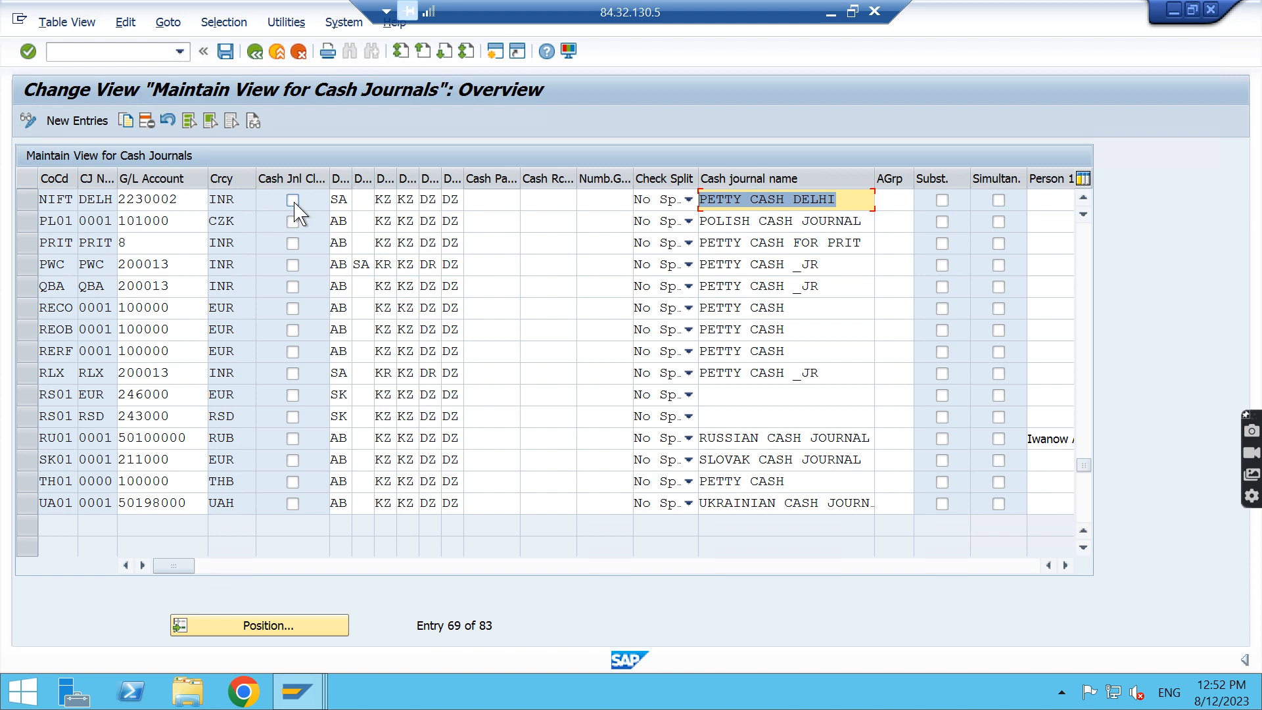
left_click(1066, 567)
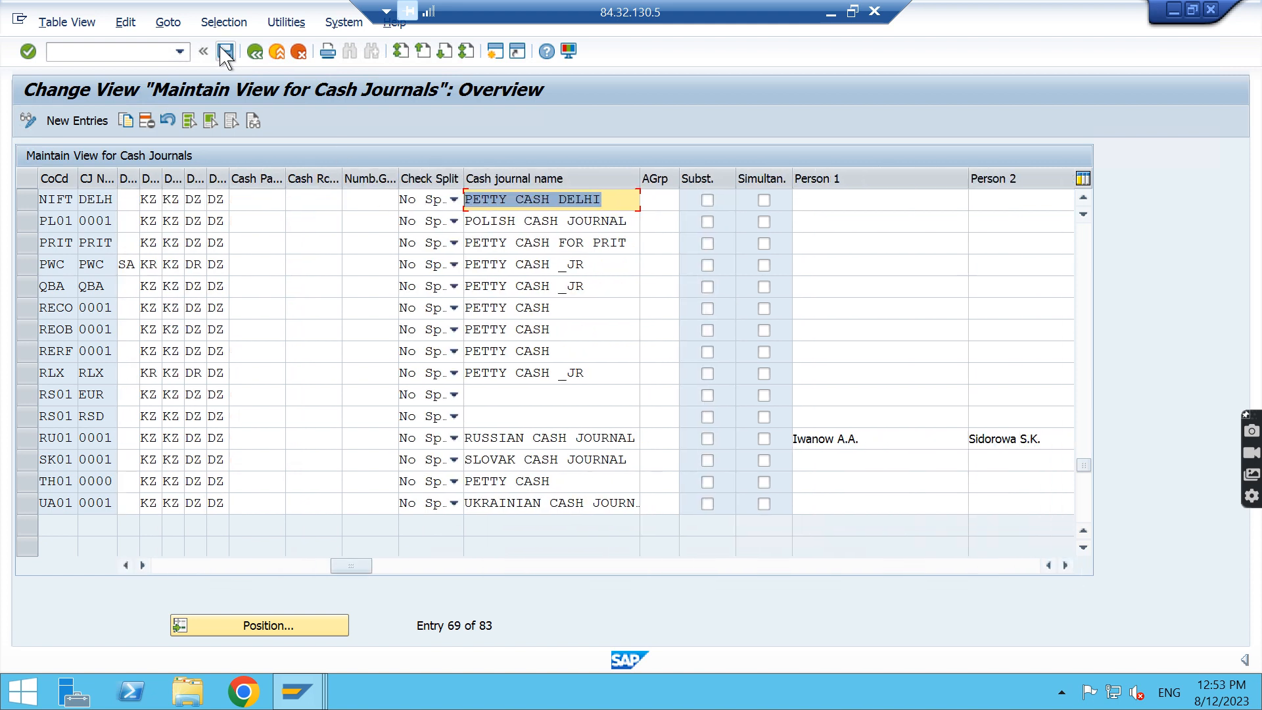
Save the cash journal view, return to the IMG structure and open the Maintain Business Transactions activity
left_click(226, 53)
left_click(255, 53)
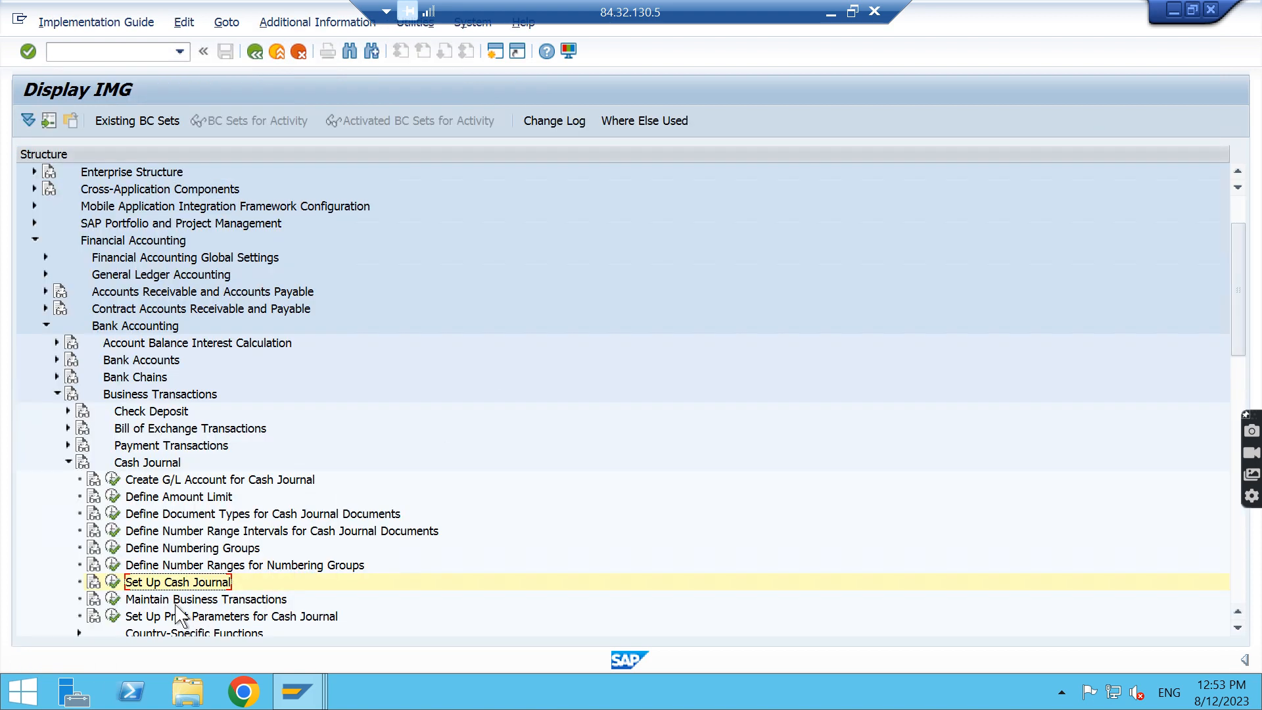
left_click(113, 600)
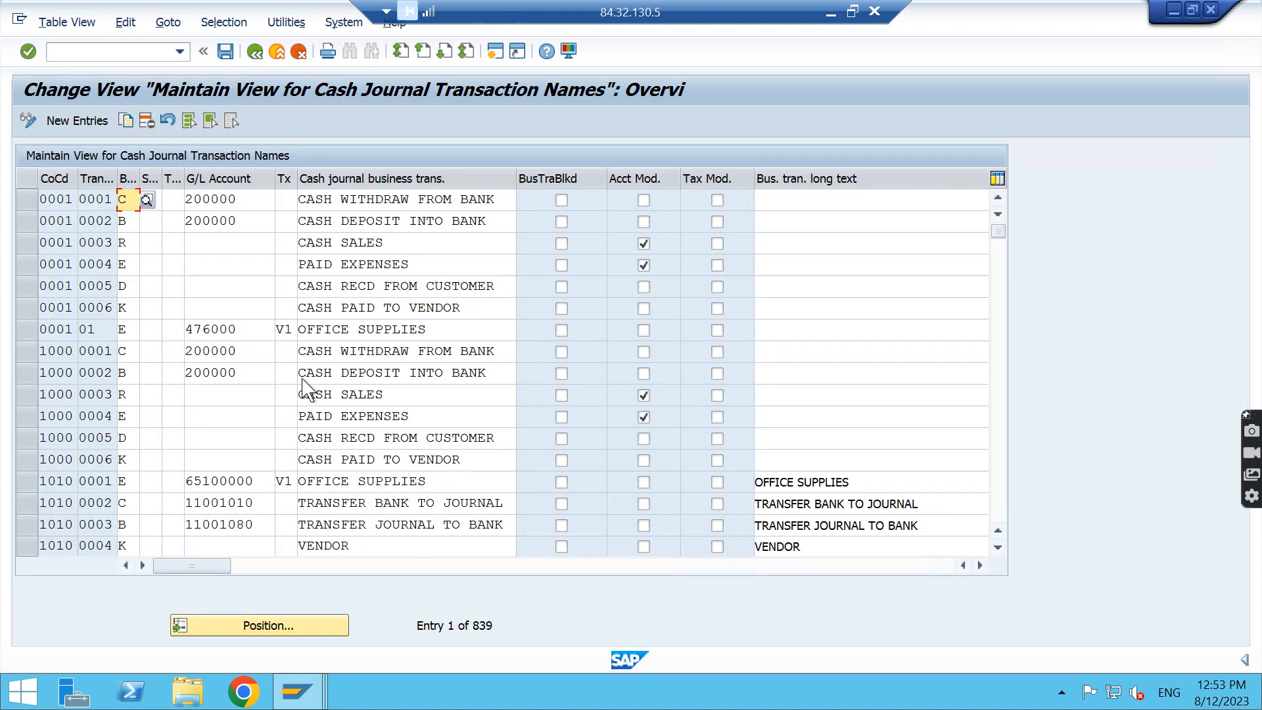
Locate the cash journal business transactions for company code NIFT
scroll(348, 379, "down", 6)
scroll(349, 380, "down", 16)
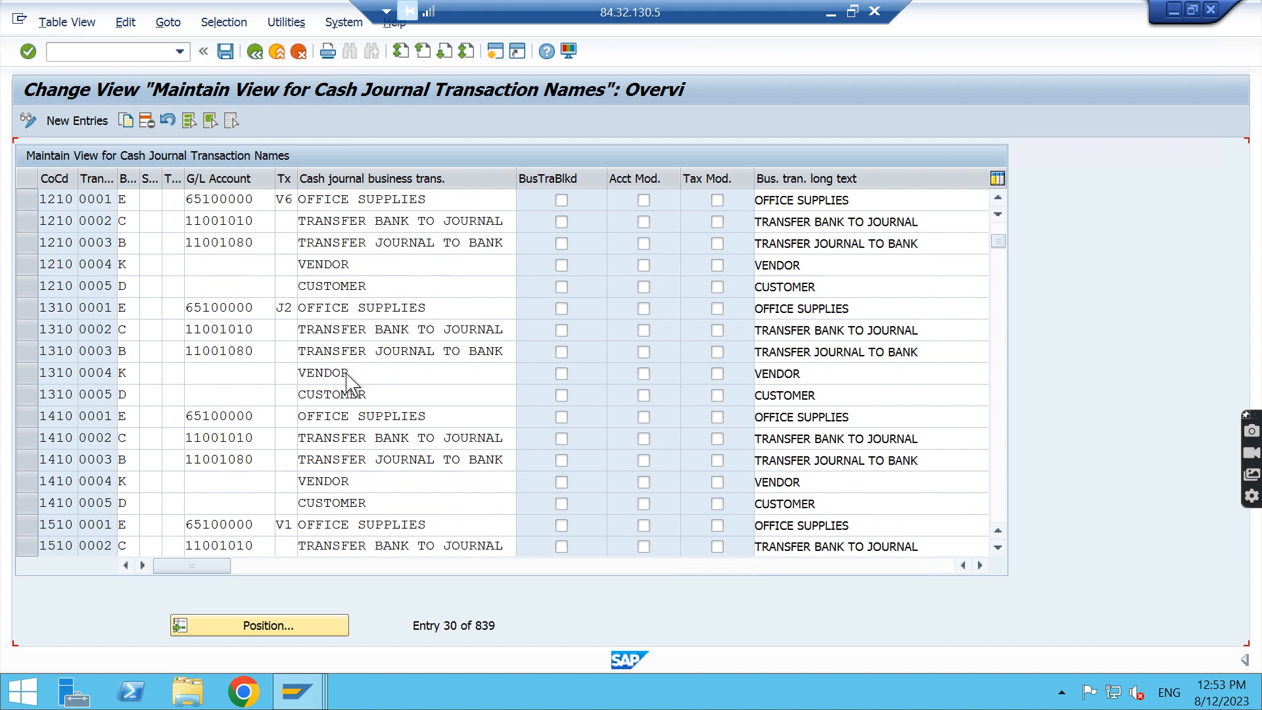
scroll(348, 381, "down", 20)
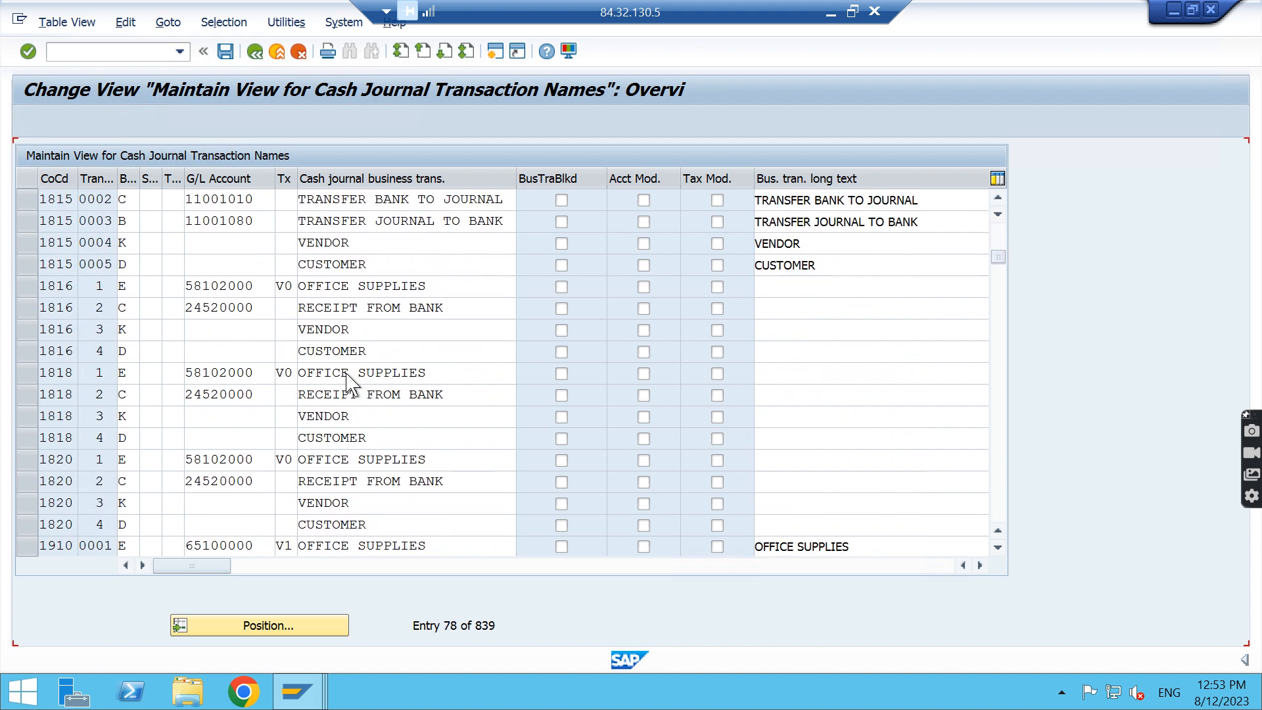
scroll(347, 375, "down", 20)
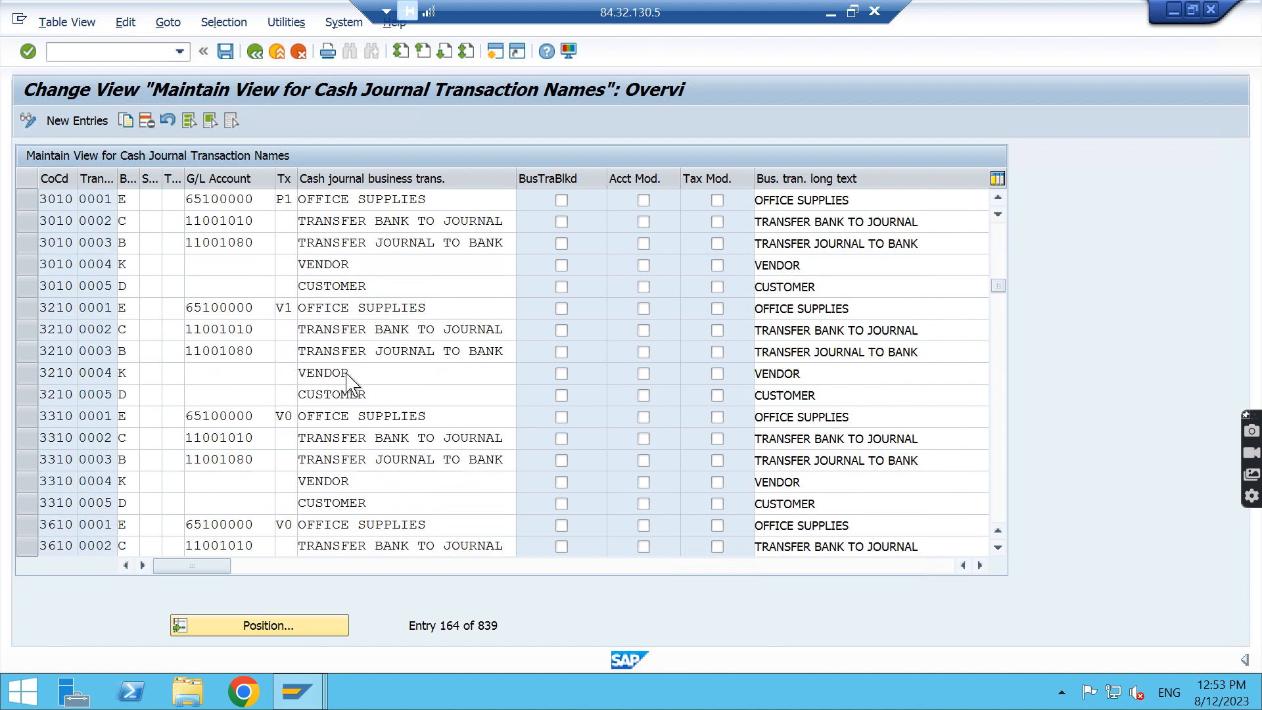
scroll(349, 382, "down", 17)
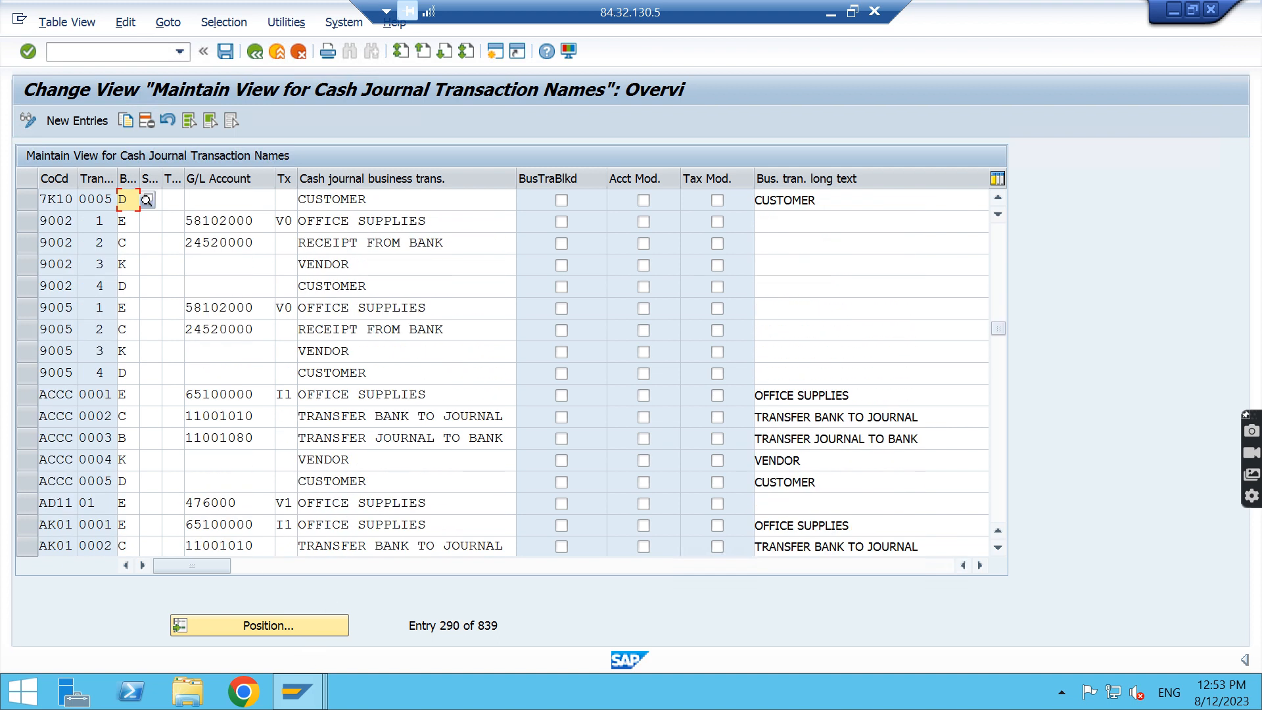
left_click(306, 625)
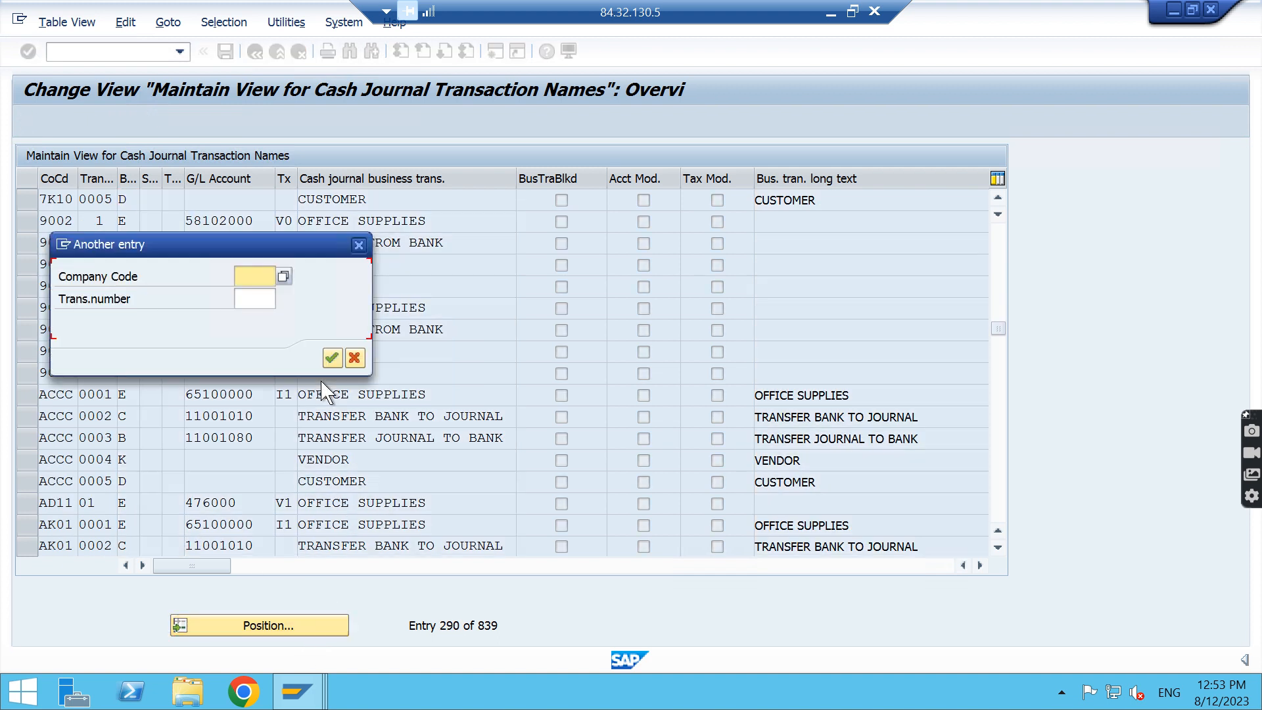
key("Down")
key("Return")
key("Return")
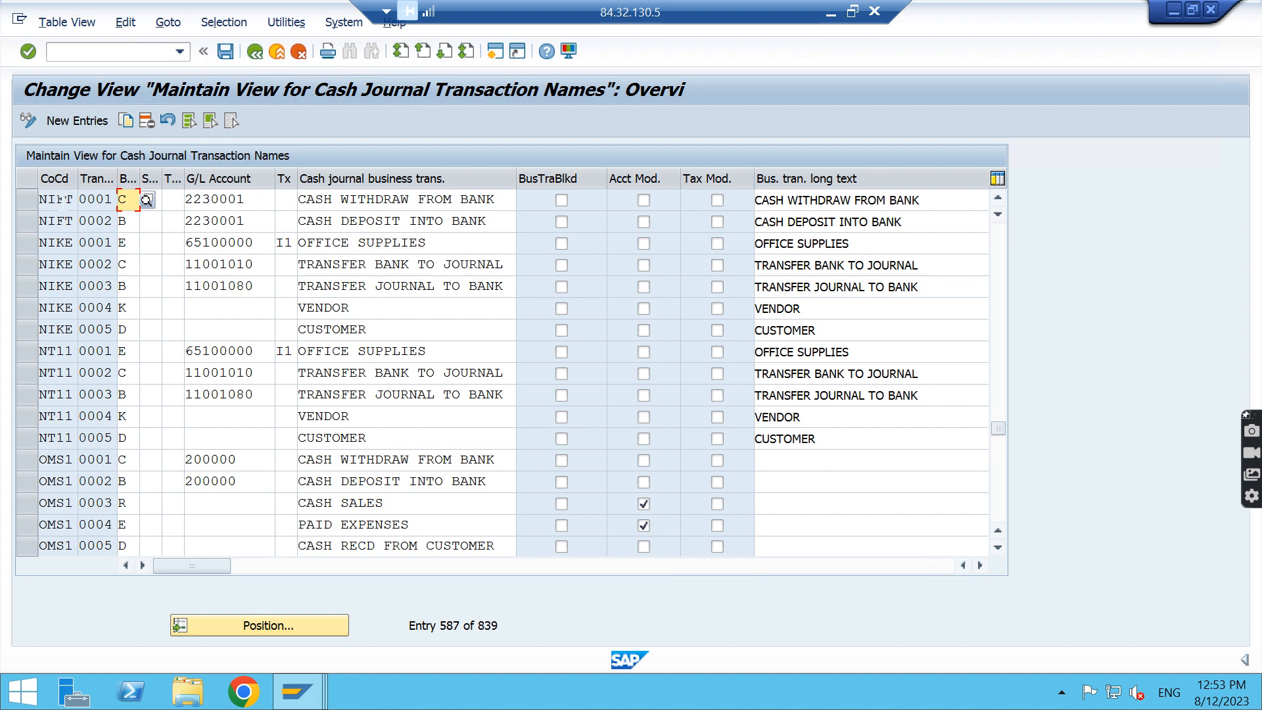
Examine NIFT transaction 0001 and the available business transaction types, such as payment to bank account, and leave without choosing one
left_click(62, 199)
left_click(113, 199)
left_click(127, 199)
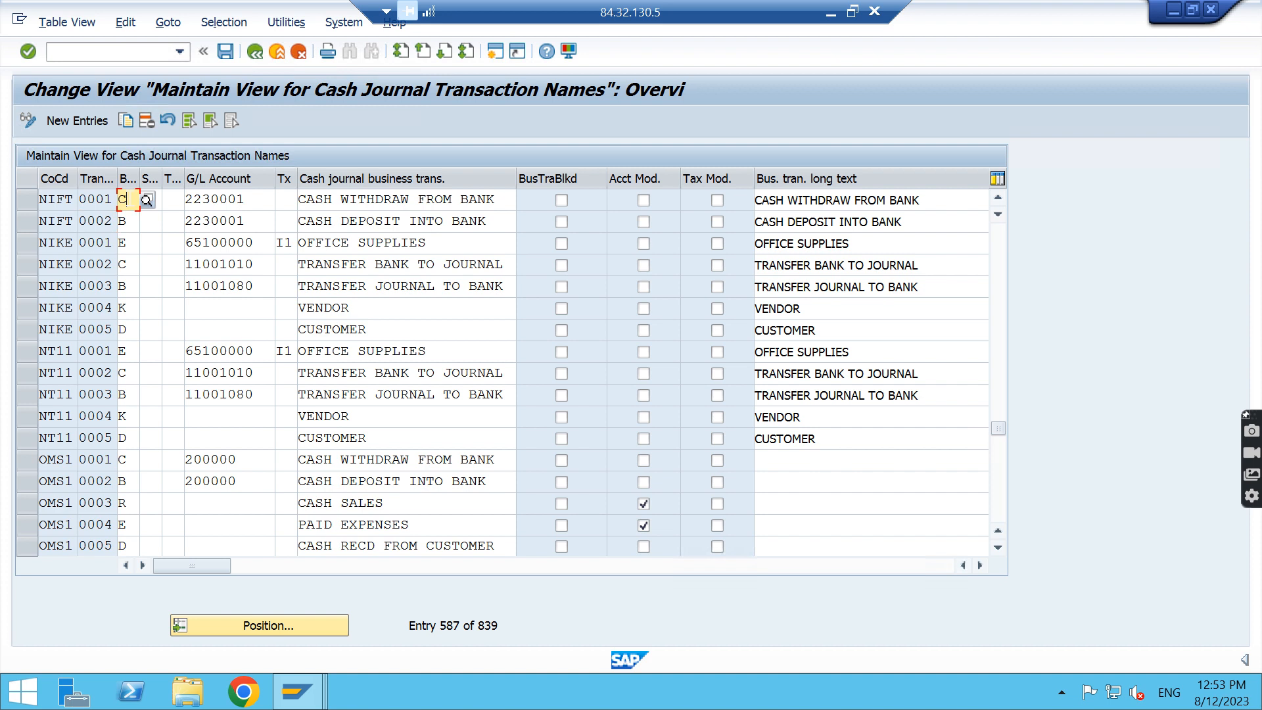
left_click(147, 200)
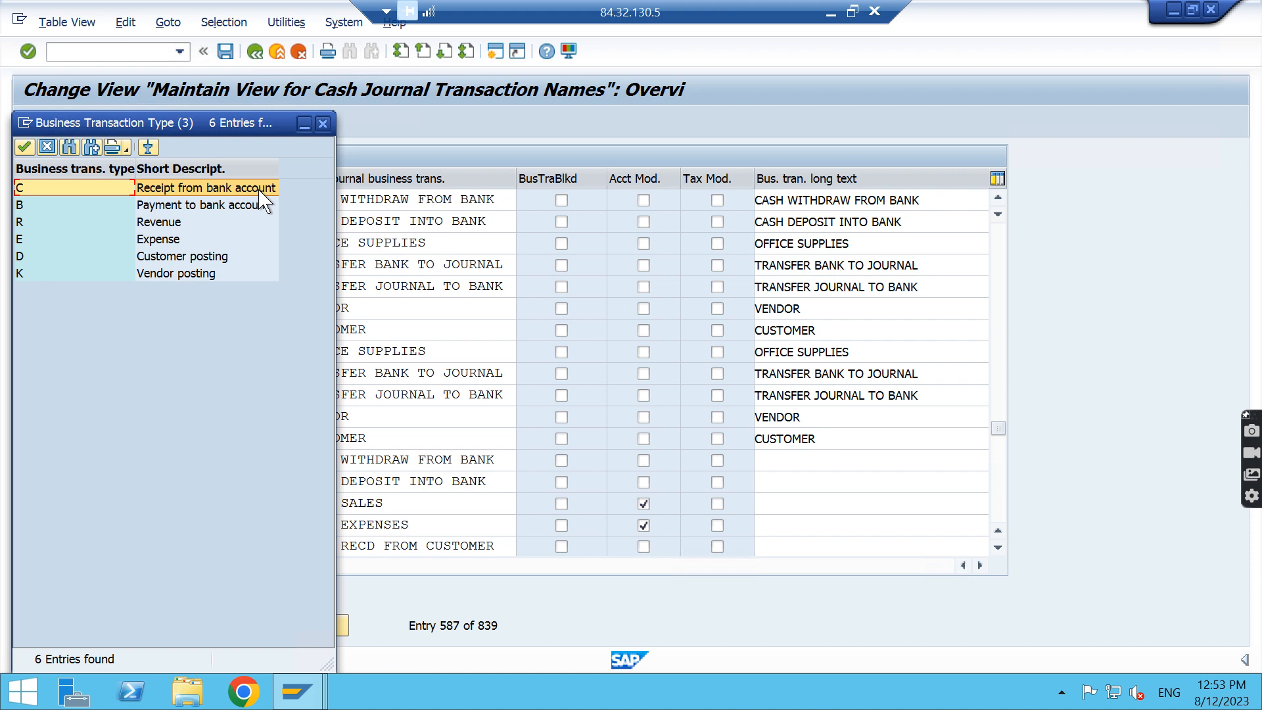
left_click(188, 206)
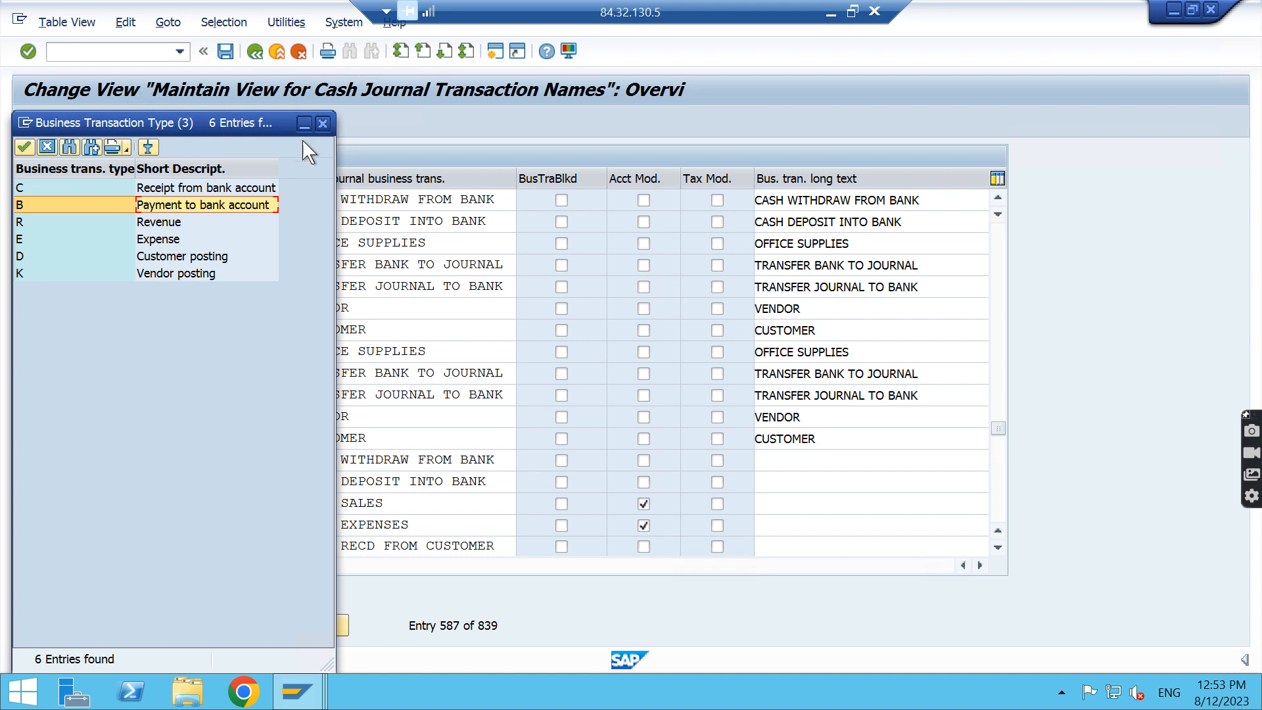
left_click(323, 123)
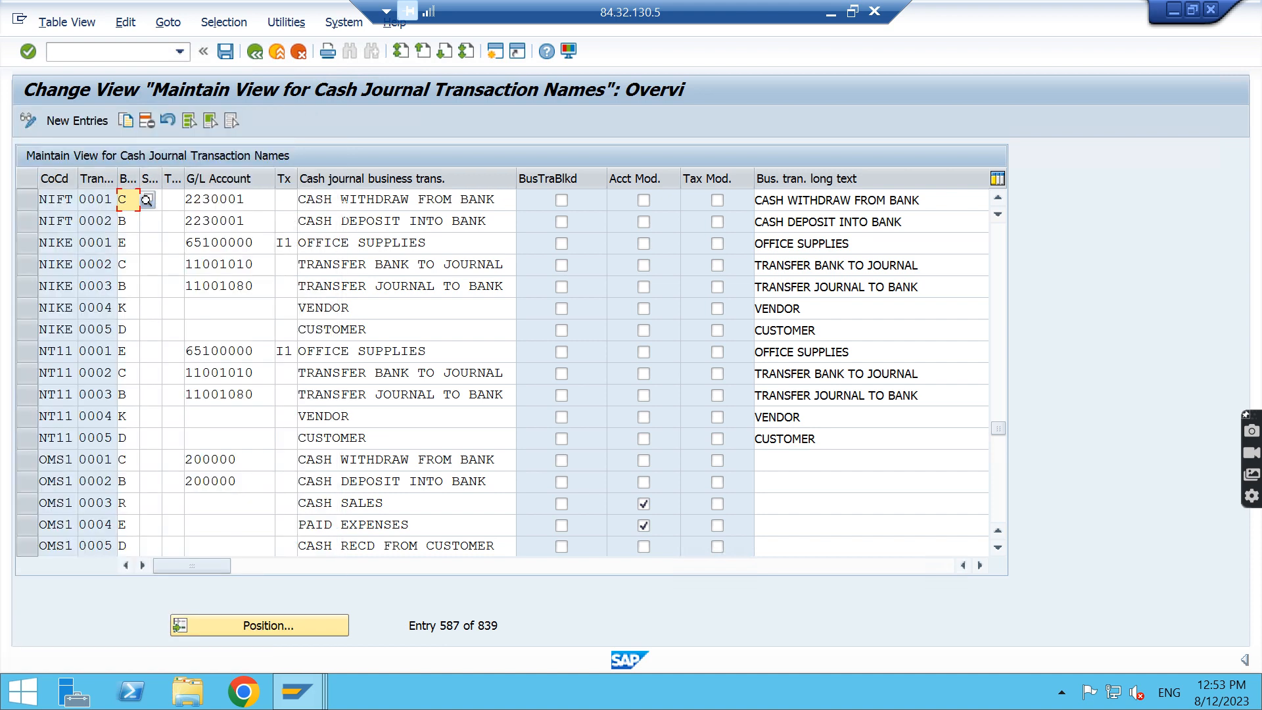
Examine the G/L accounts of NIFT's cash withdrawal and cash deposit transactions, and the withdrawal transaction's name
left_click(236, 199)
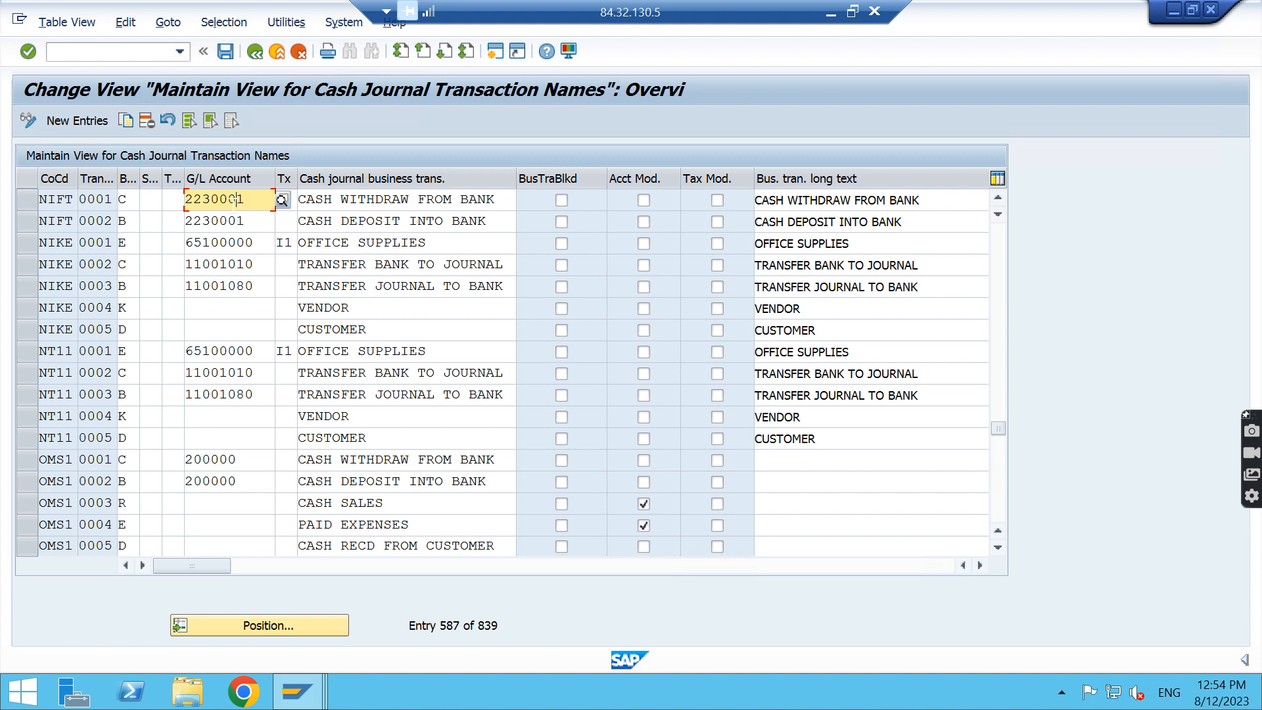
left_click_drag(257, 220, 155, 200)
left_click_drag(502, 199, 294, 199)
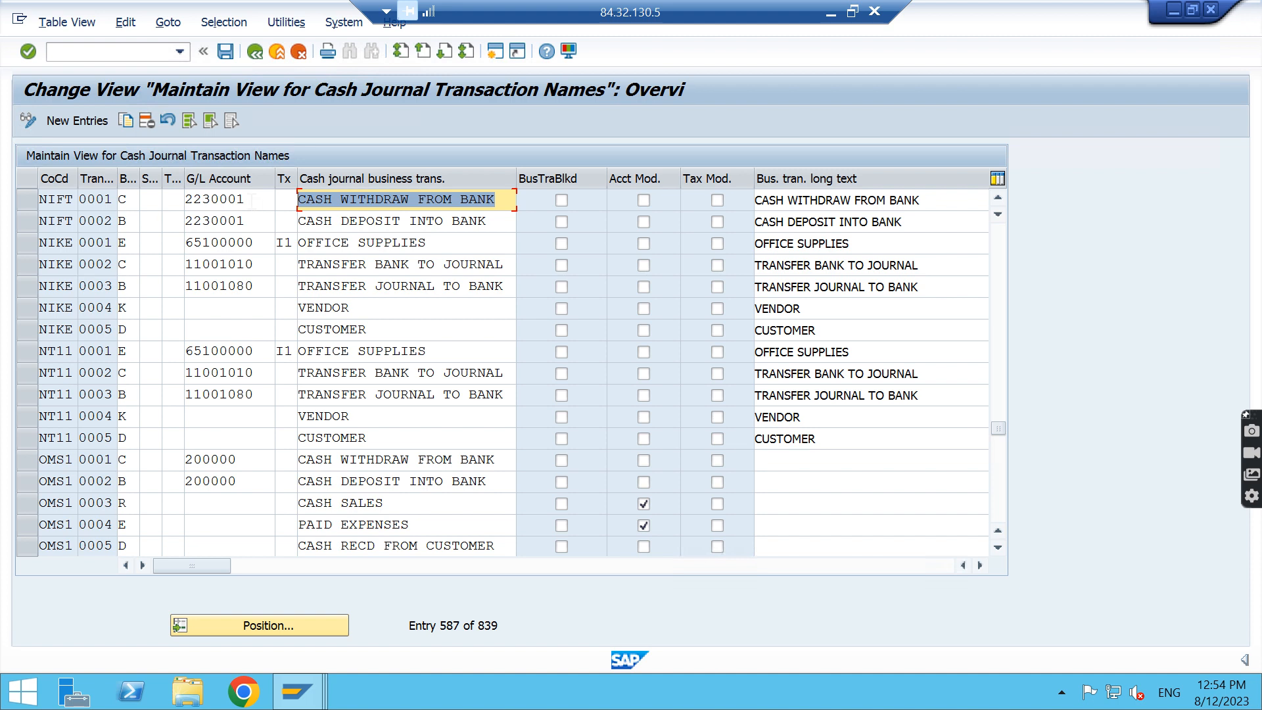
left_click_drag(252, 200, 173, 199)
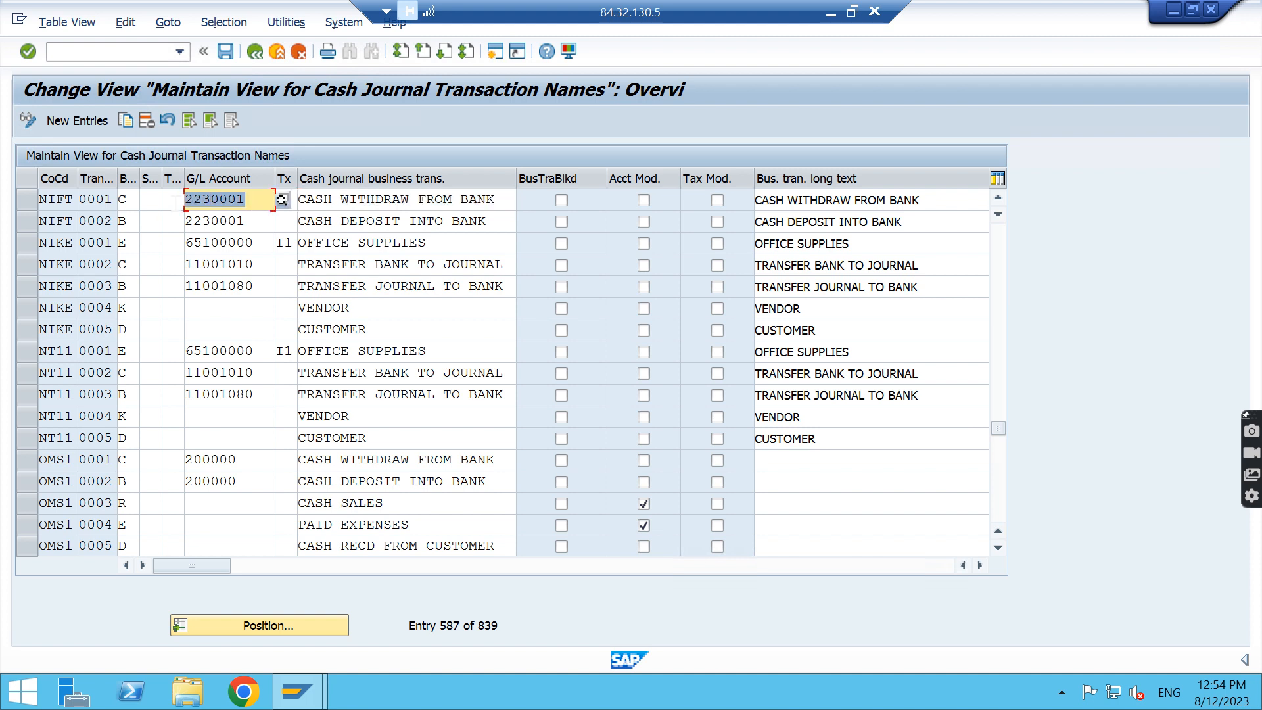
left_click(257, 221)
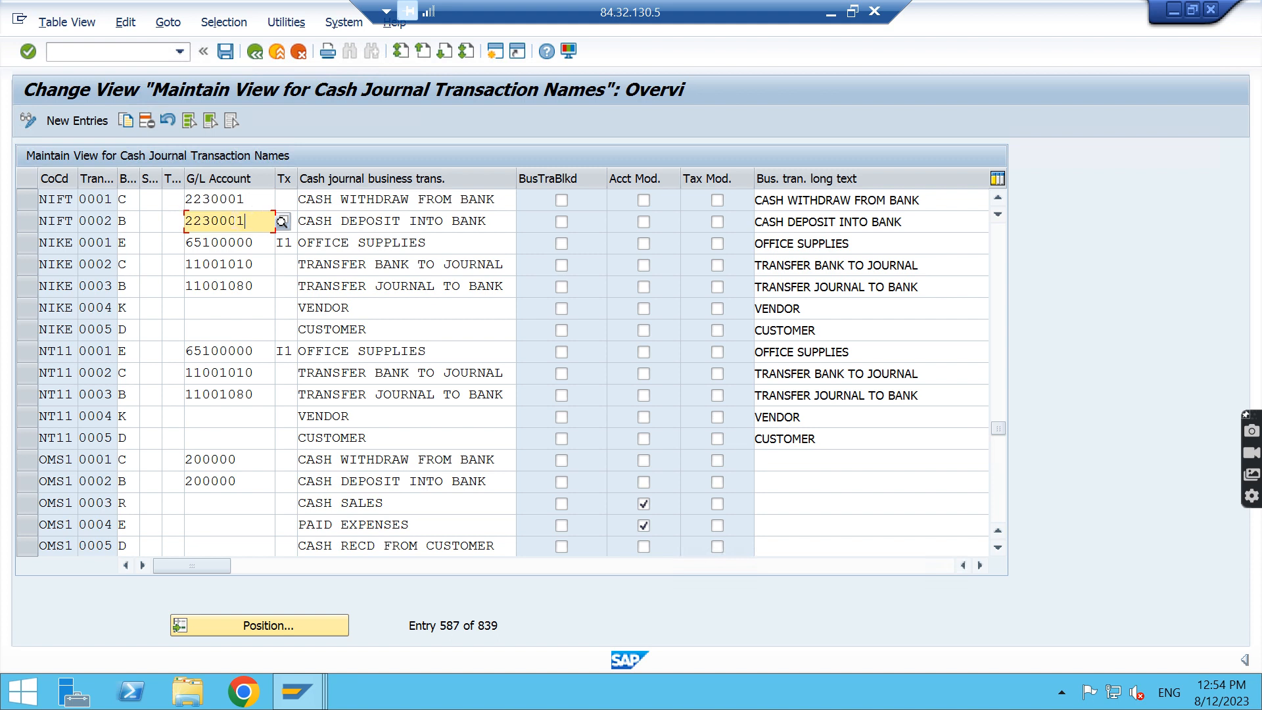
Highlight the cash deposit transaction's G/L account and mark NIFT's cash withdrawal and cash deposit entries for review
left_click_drag(245, 221, 183, 220)
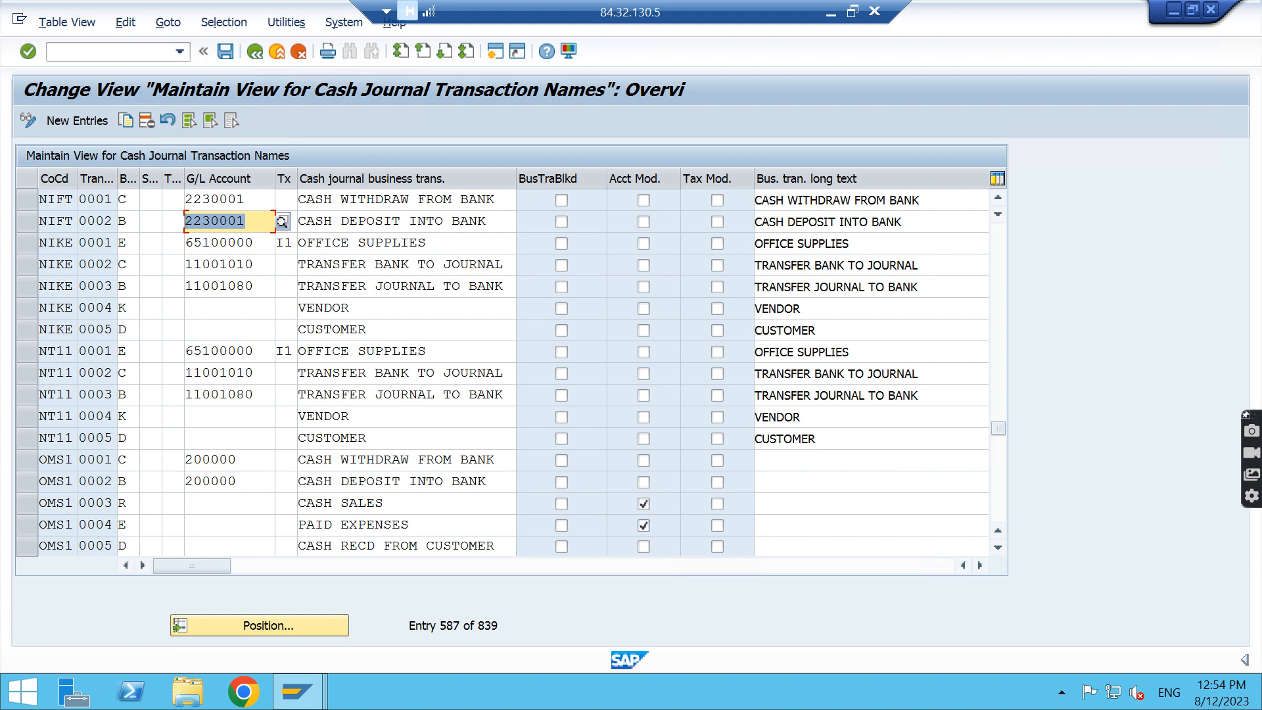
left_click(32, 199)
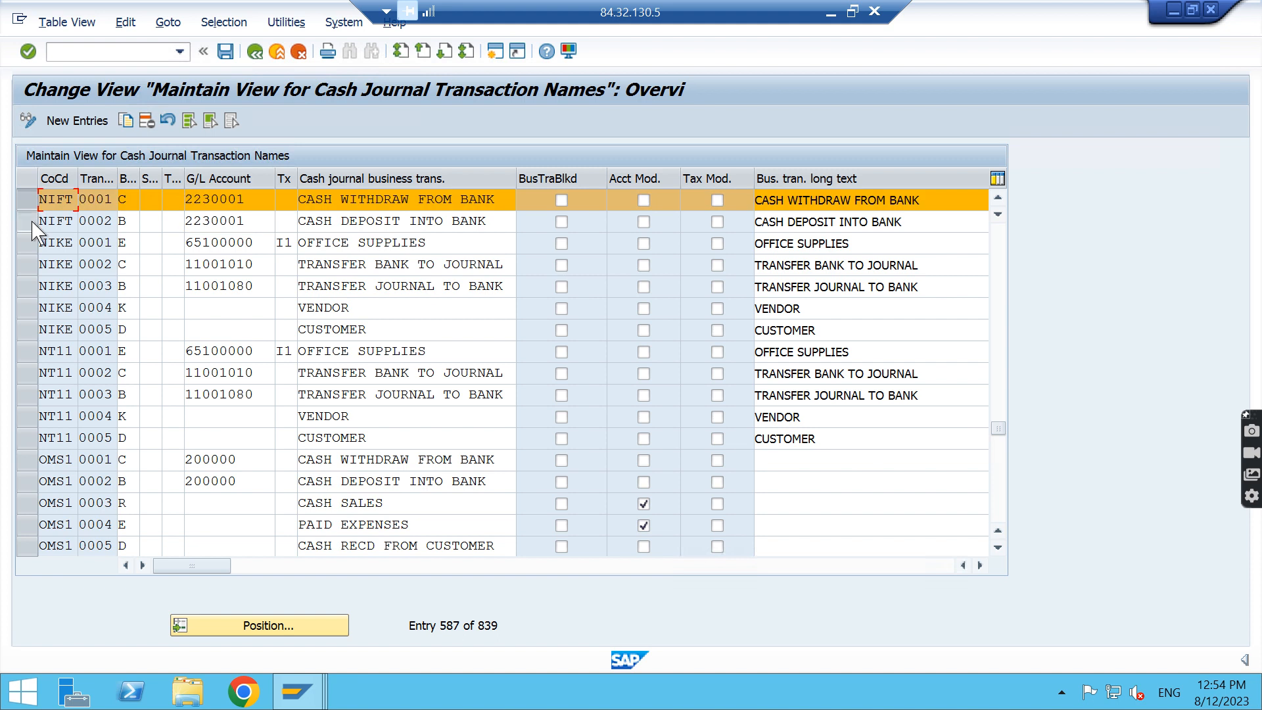
left_click(32, 221)
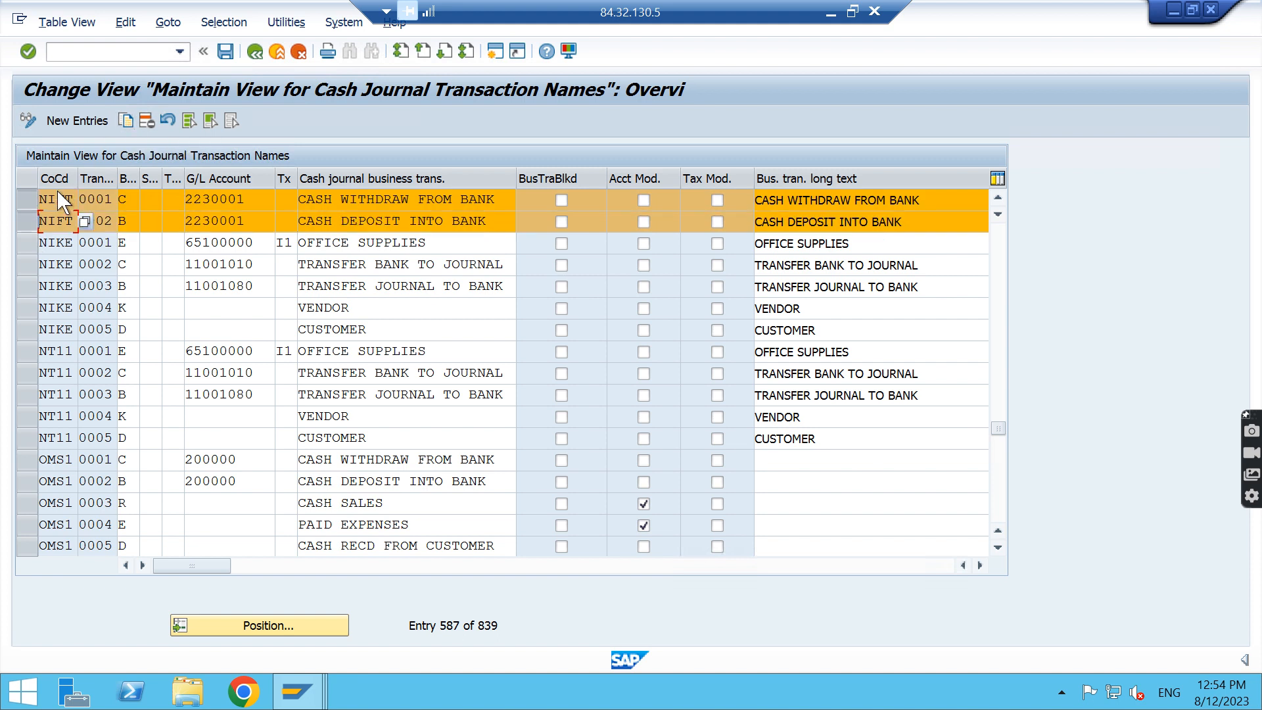
Review each available business transaction type for NIFT transaction 0001, from bank receipt to vendor posting, and leave without choosing one
left_click(128, 199)
left_click(146, 199)
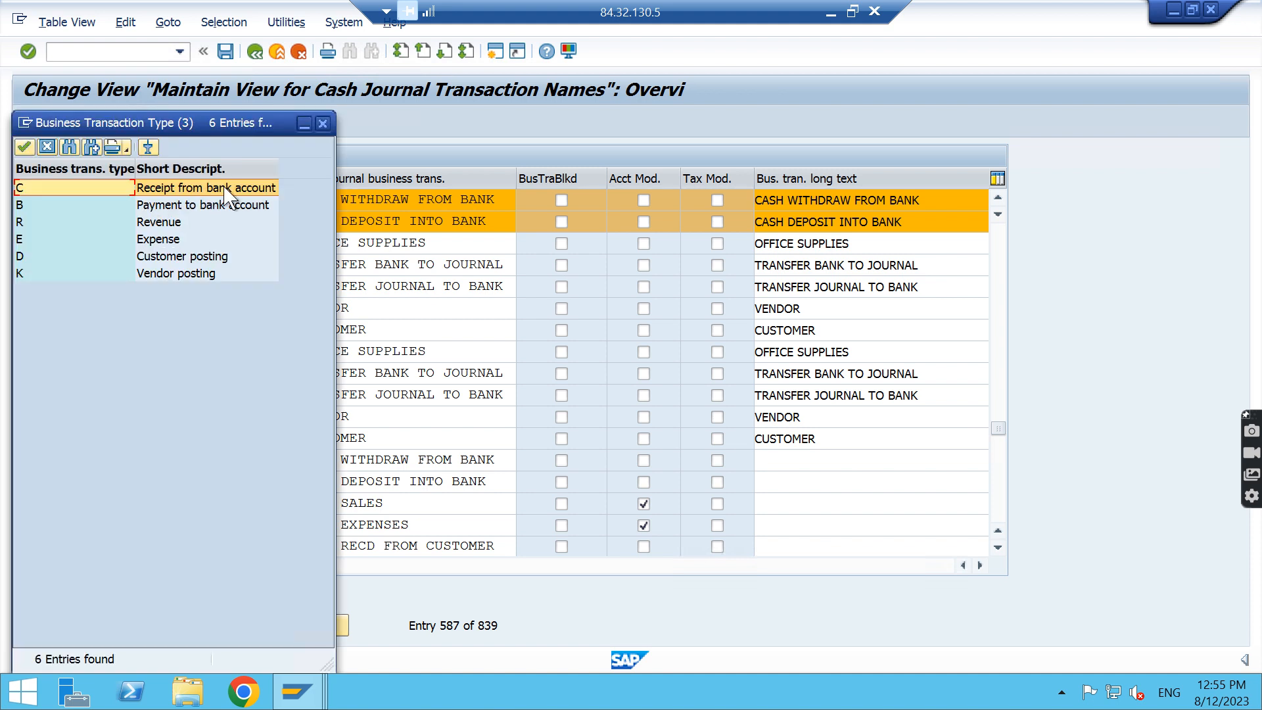
left_click(224, 191)
left_click(209, 209)
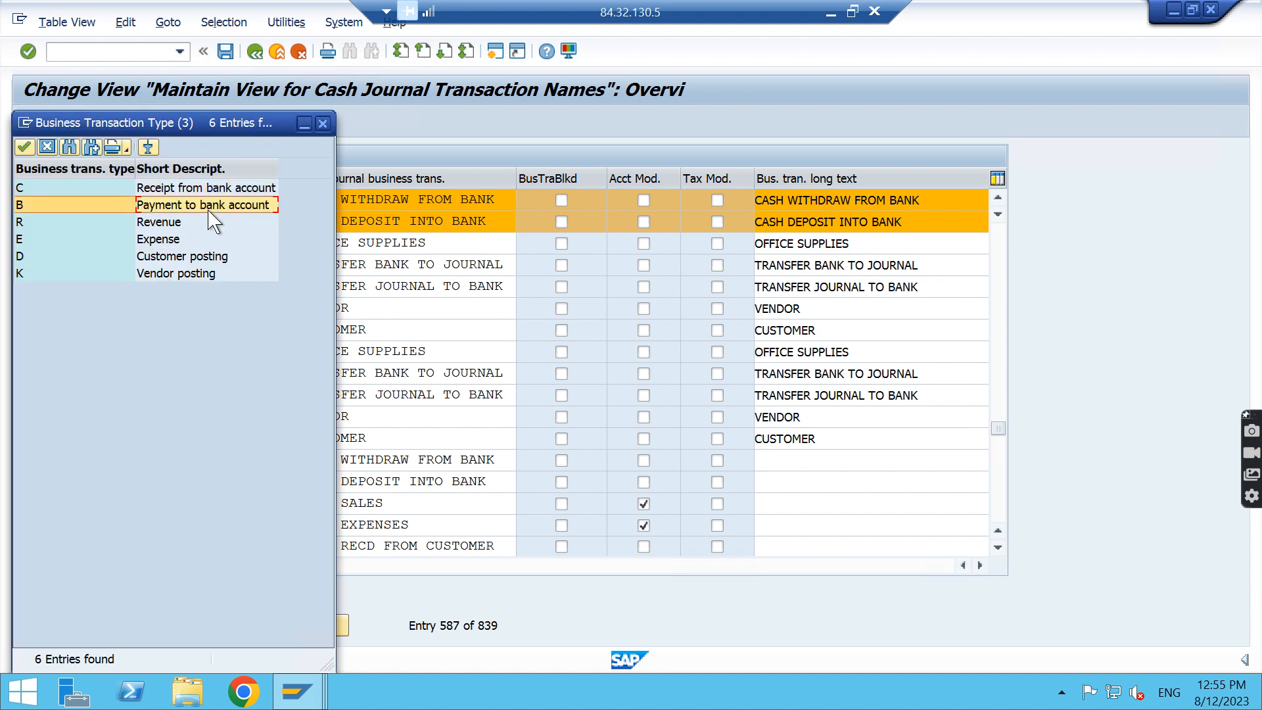
left_click(173, 228)
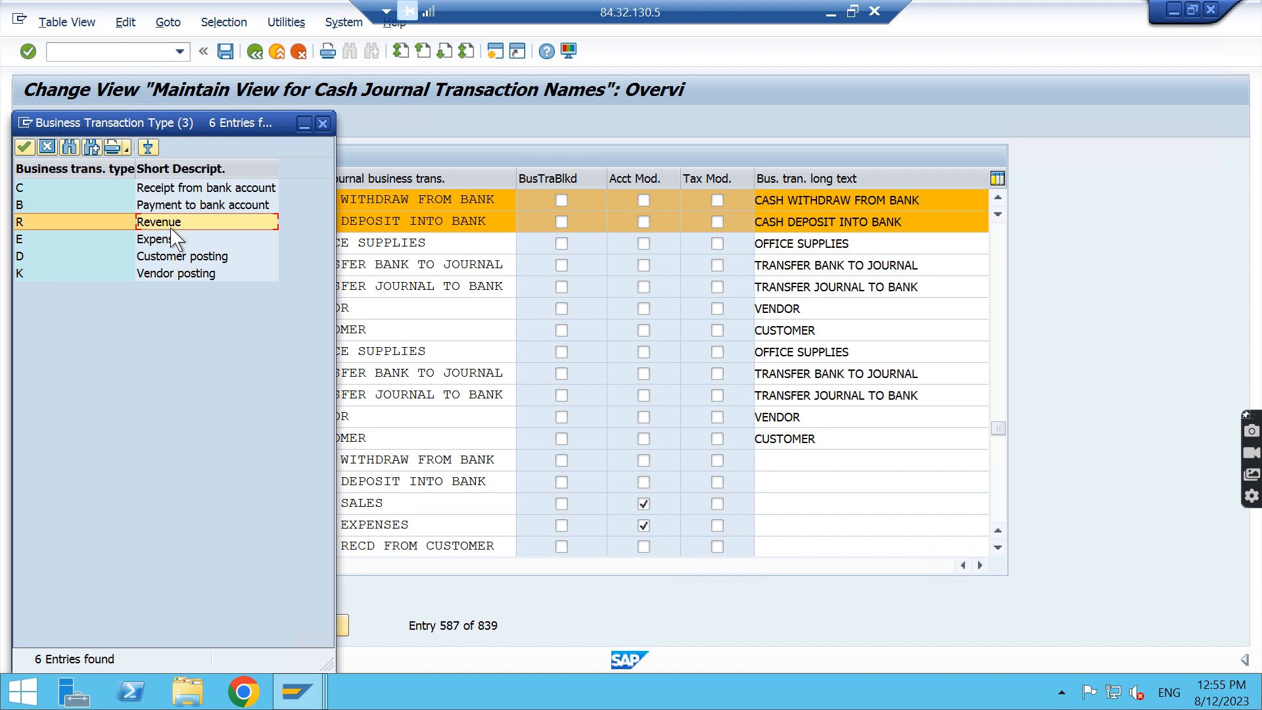
left_click(172, 240)
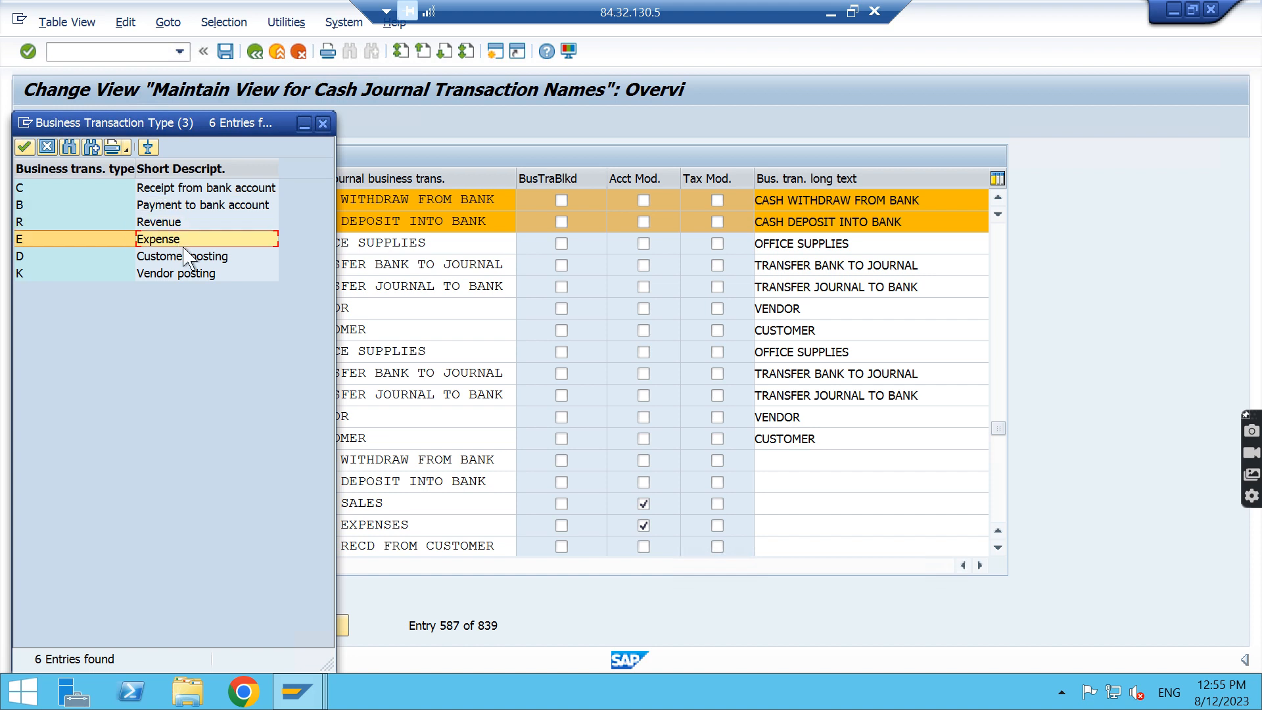
left_click(204, 258)
left_click(203, 279)
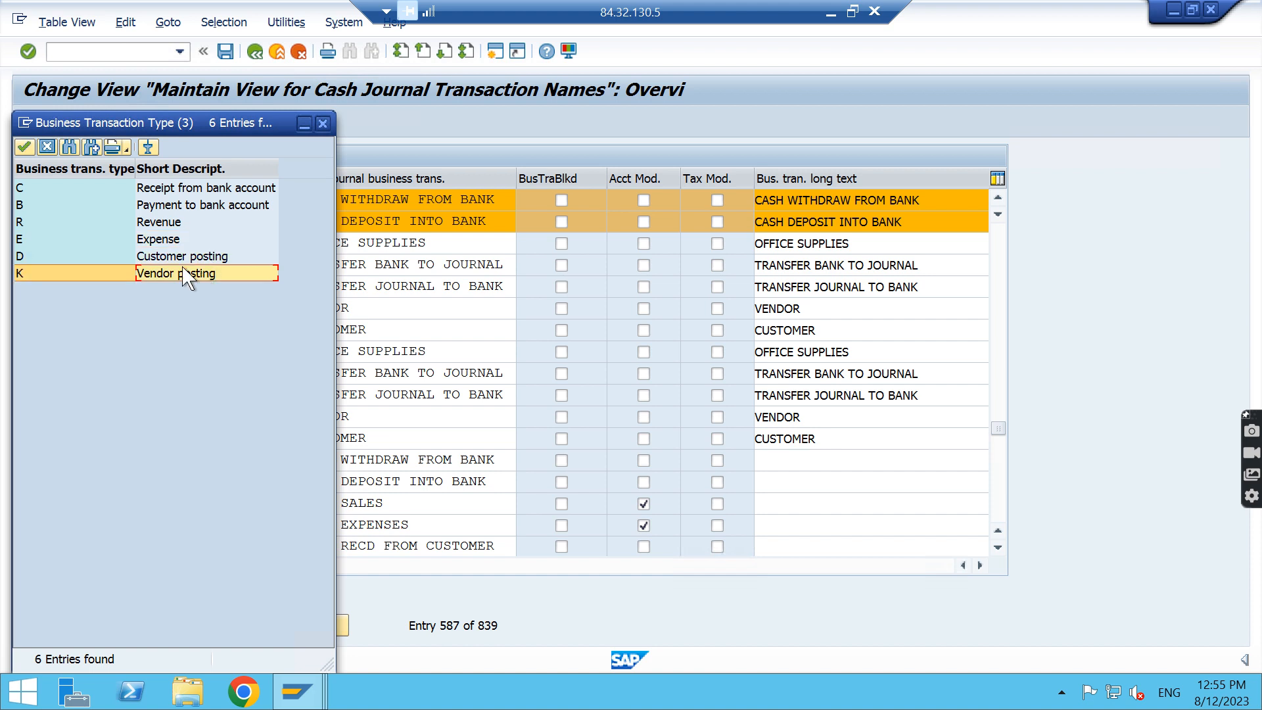
left_click(179, 260)
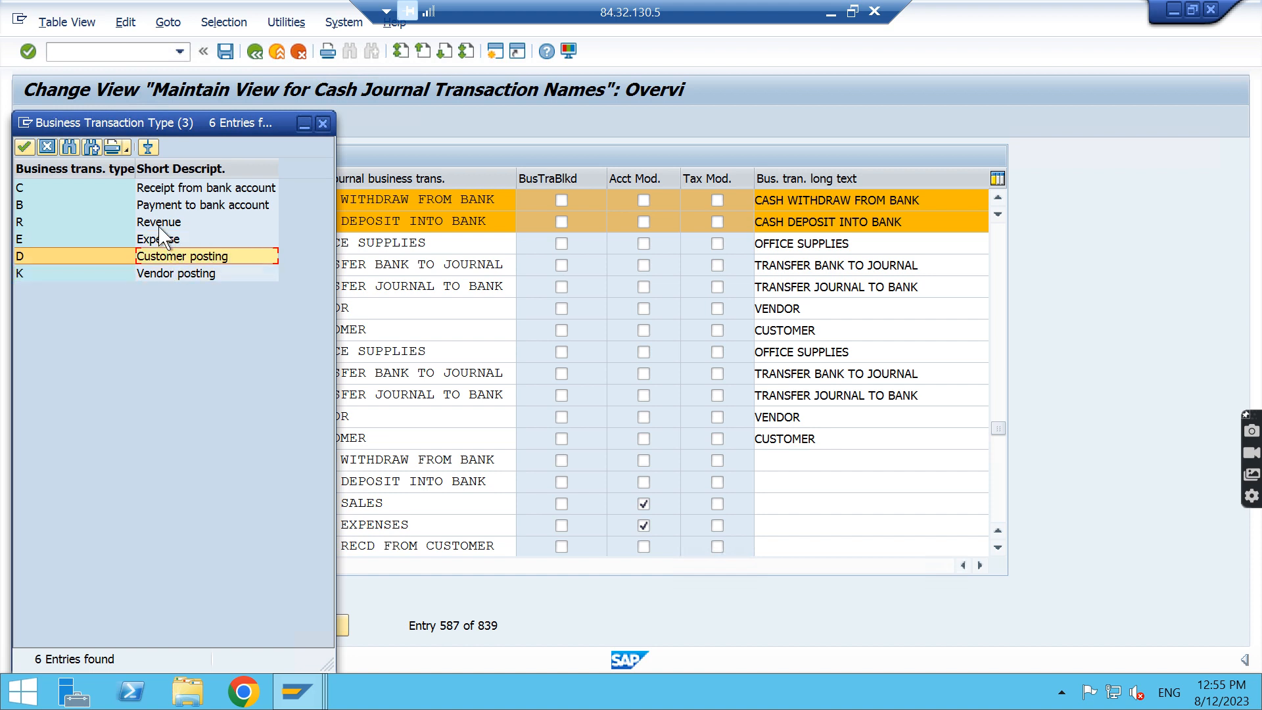
left_click(164, 223)
left_click(164, 239)
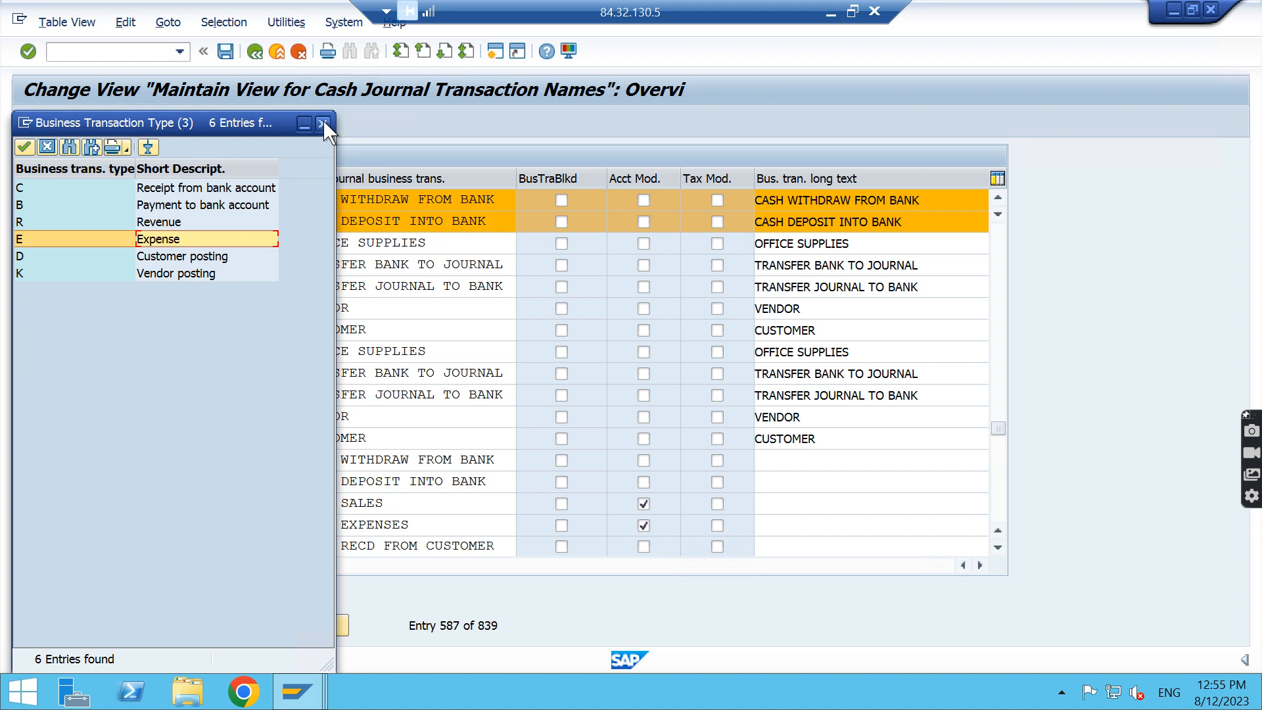
left_click(324, 124)
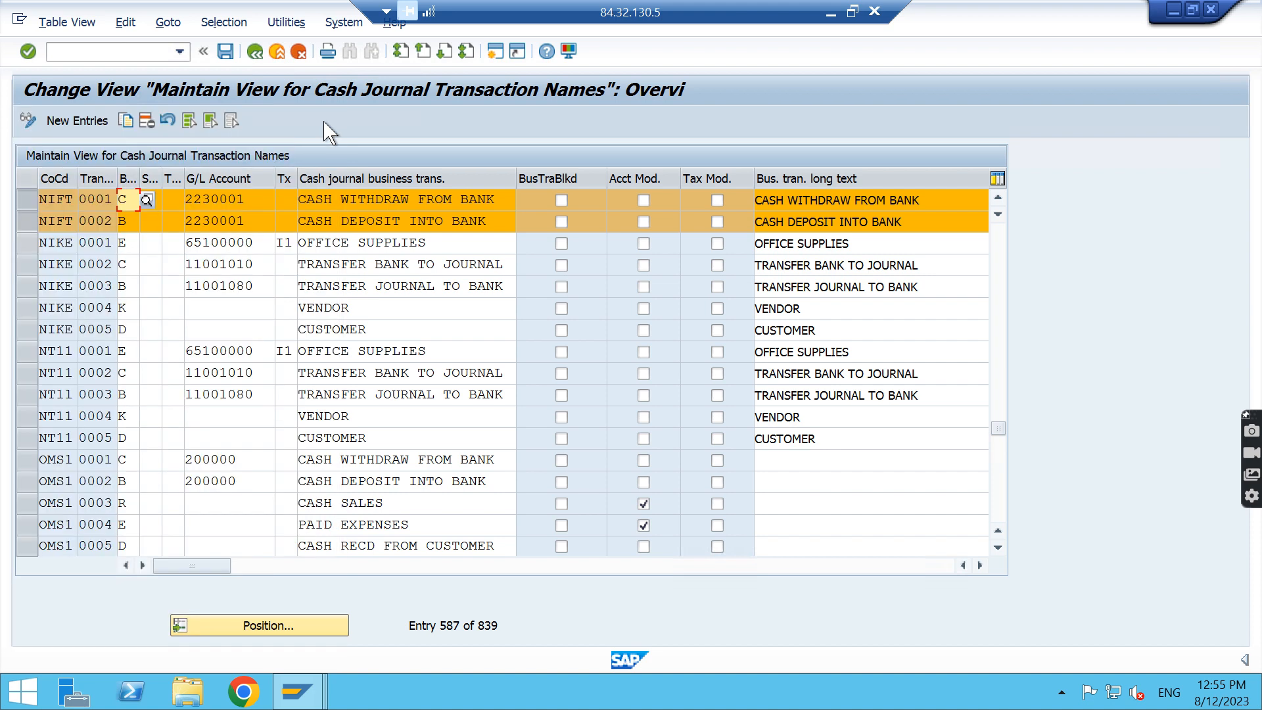
Open Set Up Print Parameters for Cash Journal from the IMG and preview copying company code 0001's entry, without keeping the copy
left_click(255, 53)
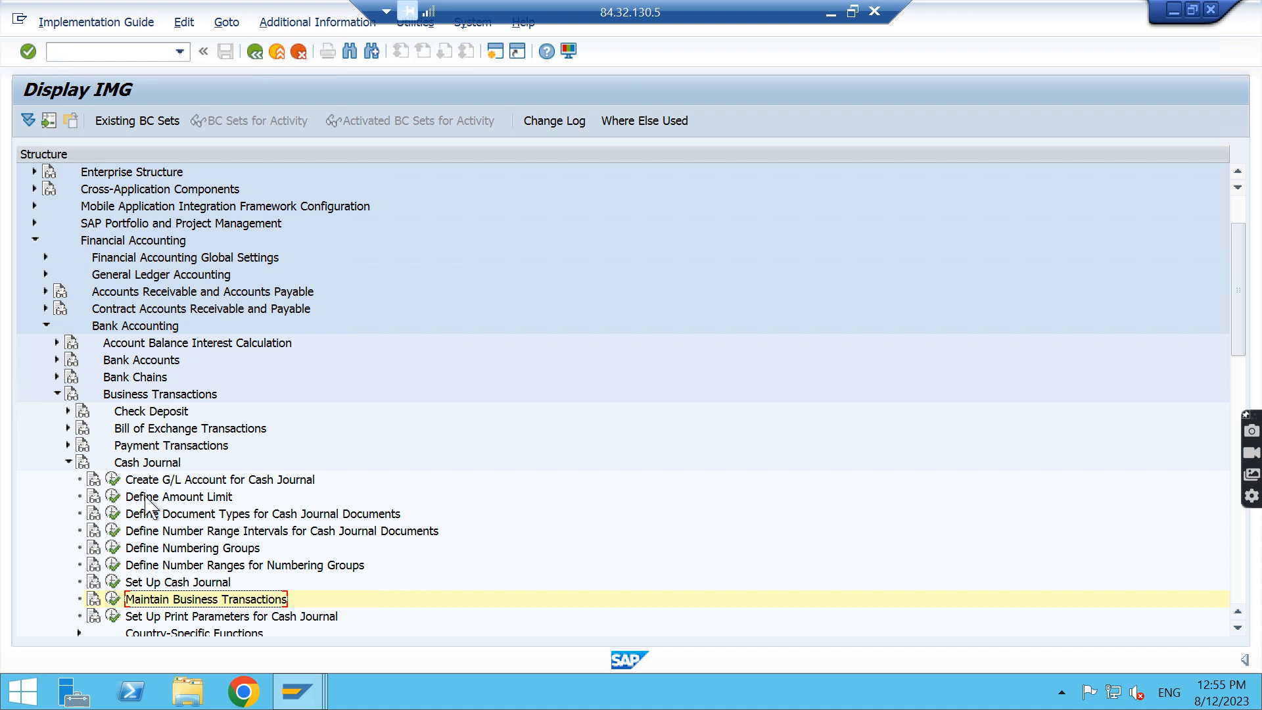
left_click(113, 616)
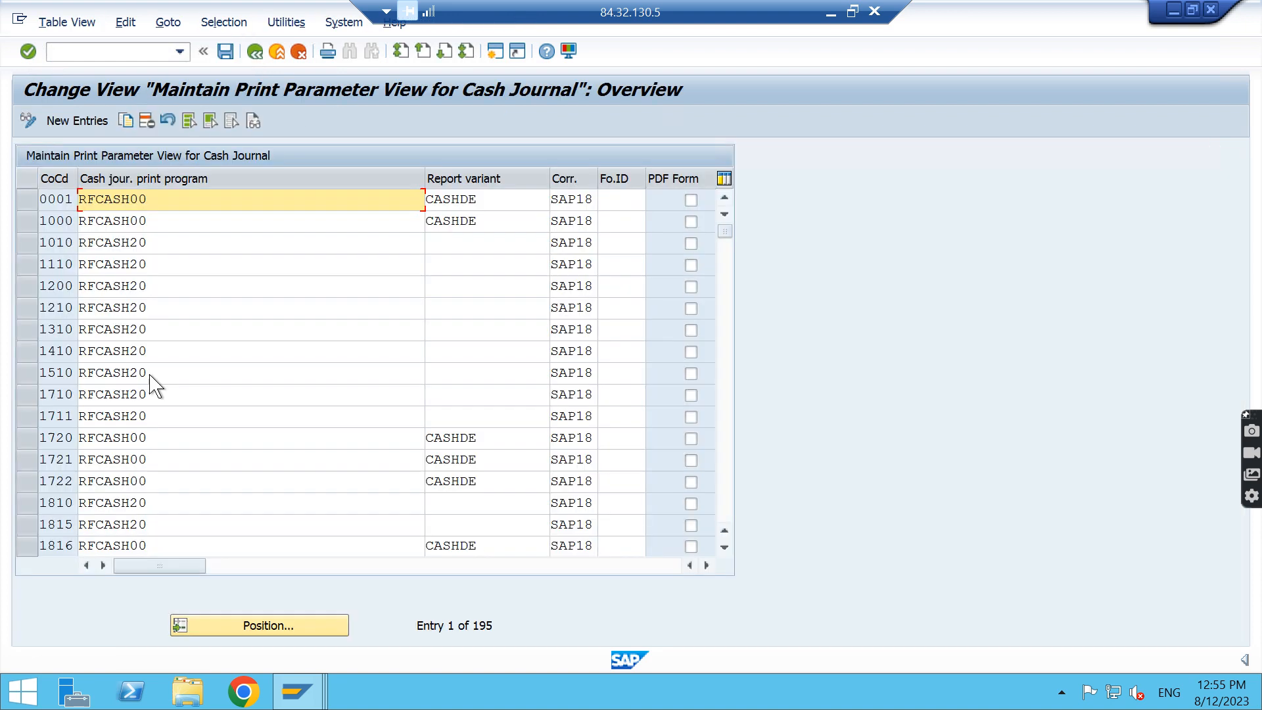
left_click(27, 199)
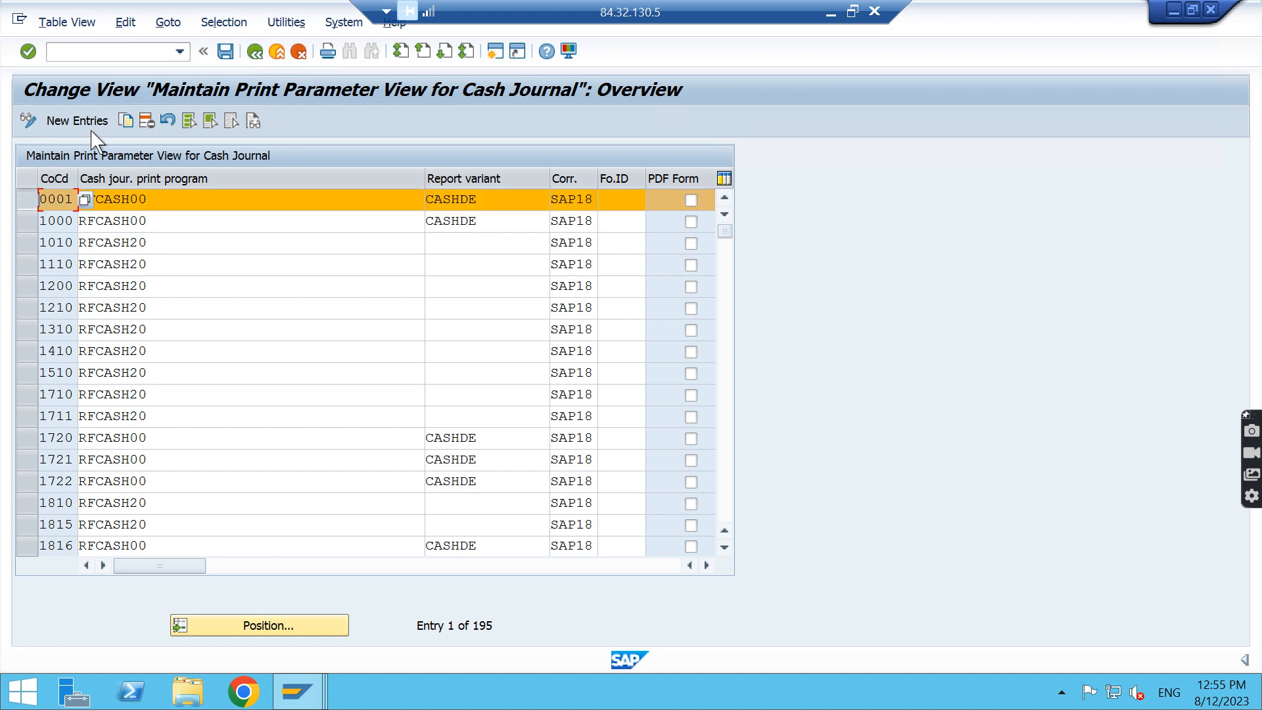
left_click(126, 121)
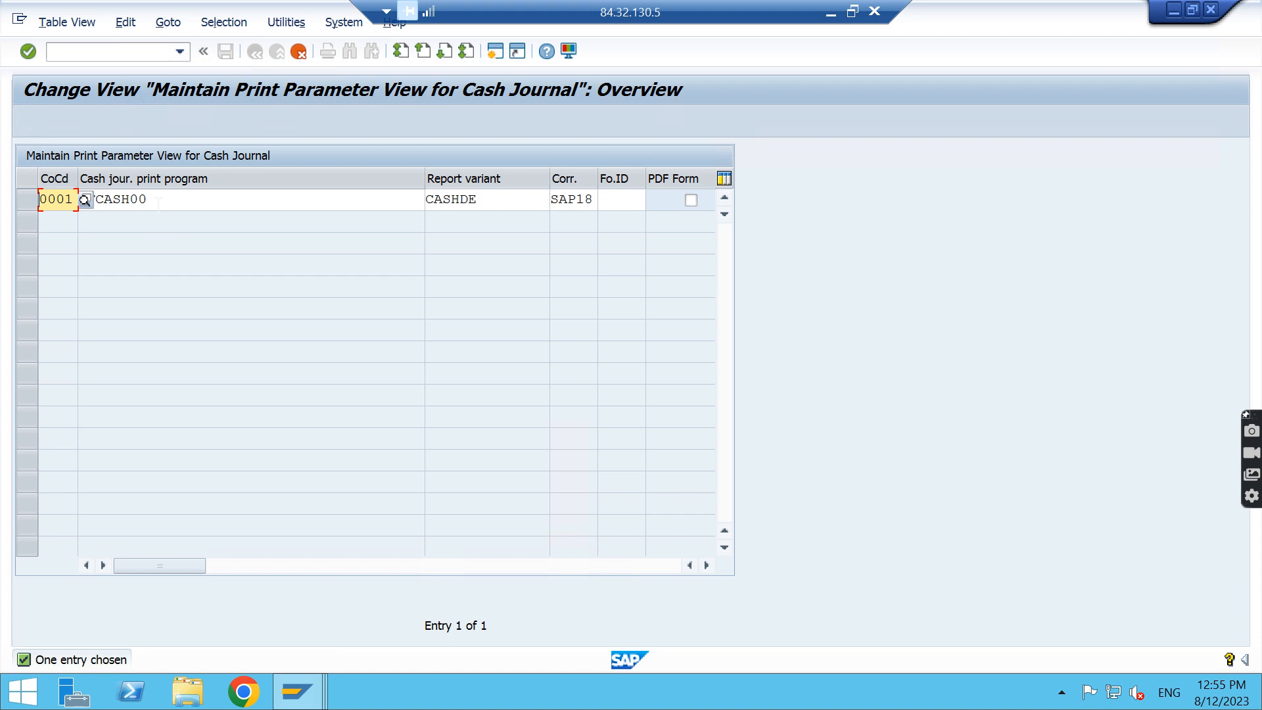
left_click(299, 52)
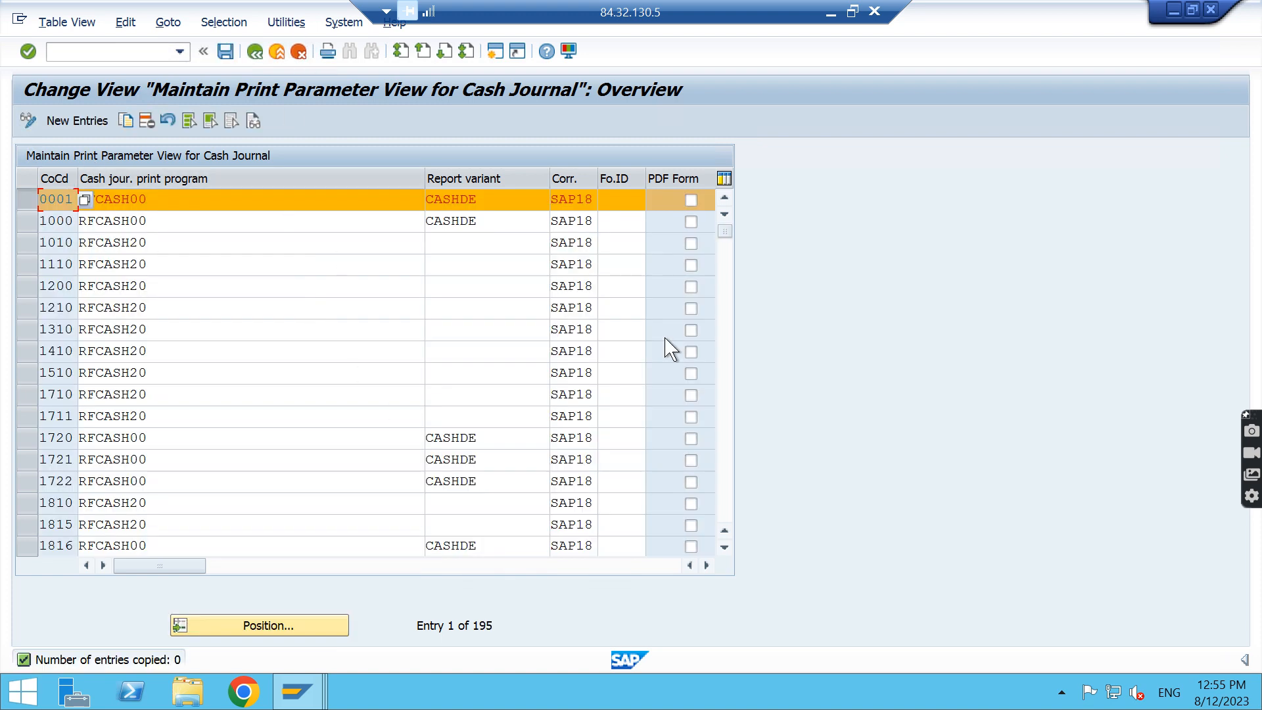
Switch to the Display G/L Account Centrally session and display account 2230001 HDFC In/out Bank
left_click(319, 697)
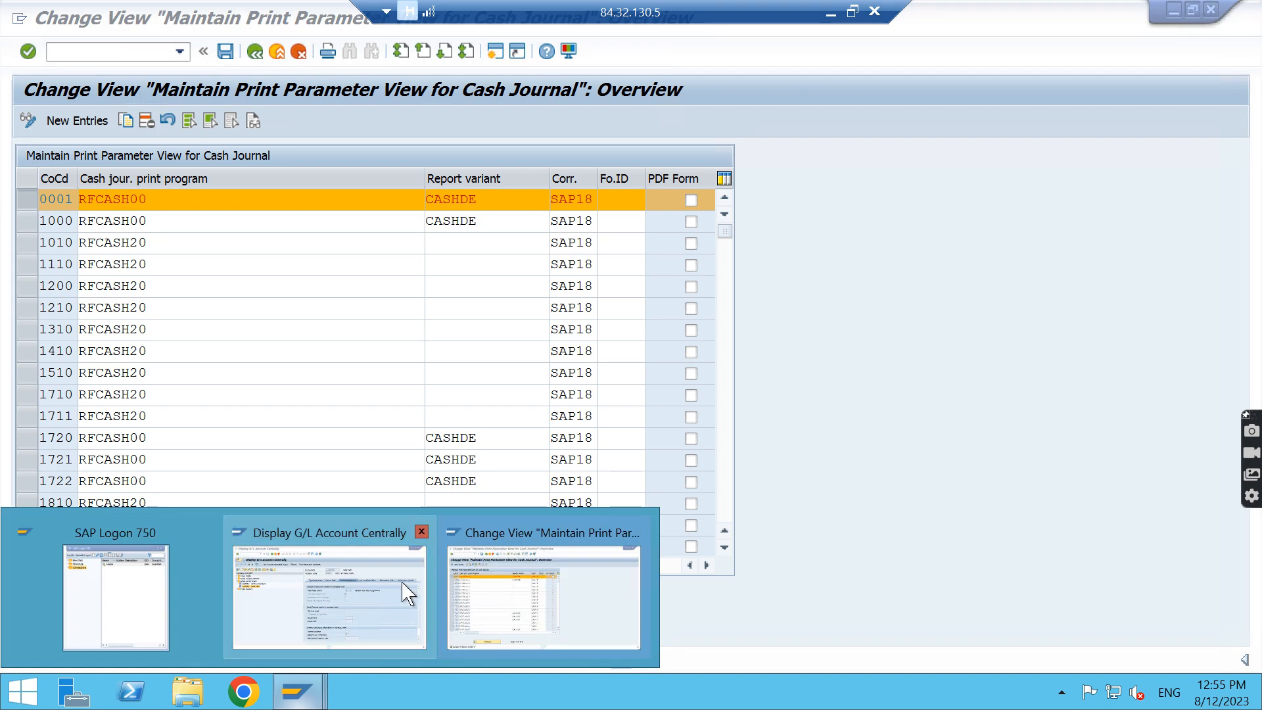
left_click(292, 600)
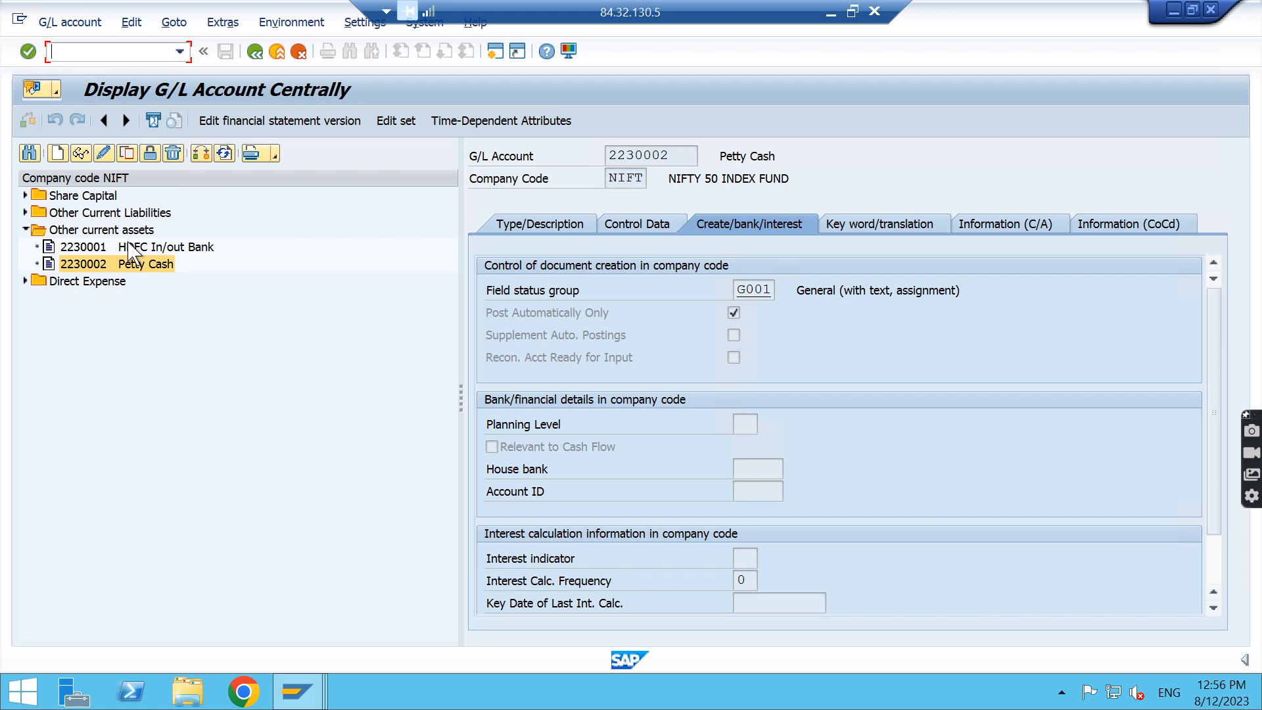
left_click(130, 248)
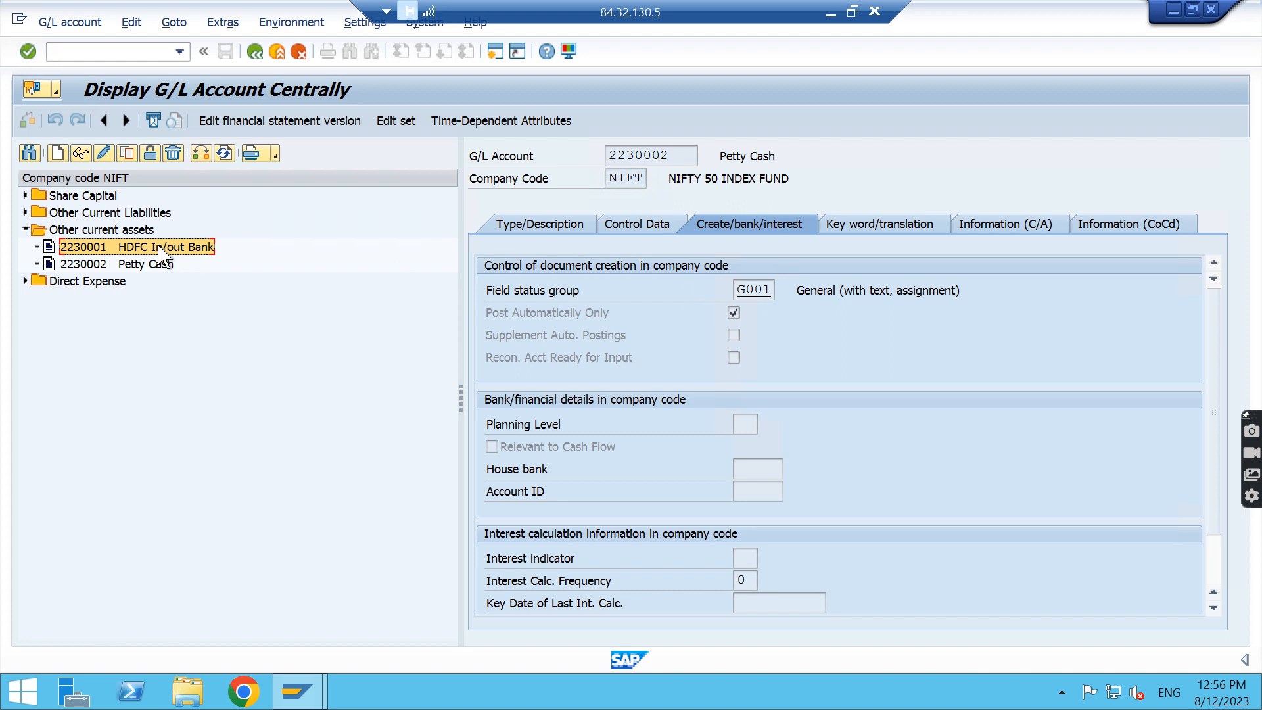
double_click(159, 248)
Start the cash journal with transaction code /nfbcj in the G/L account session and show its cash receipts
left_click(307, 694)
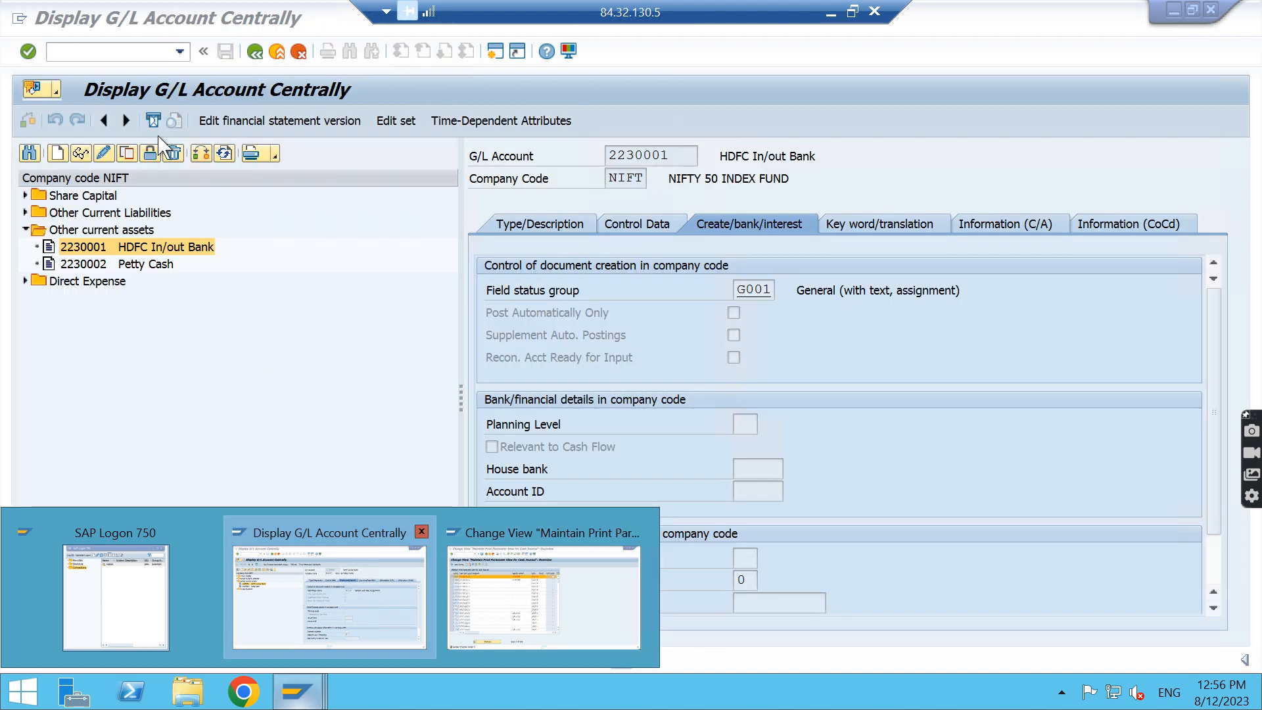
left_click(352, 592)
left_click(121, 52)
type("/n")
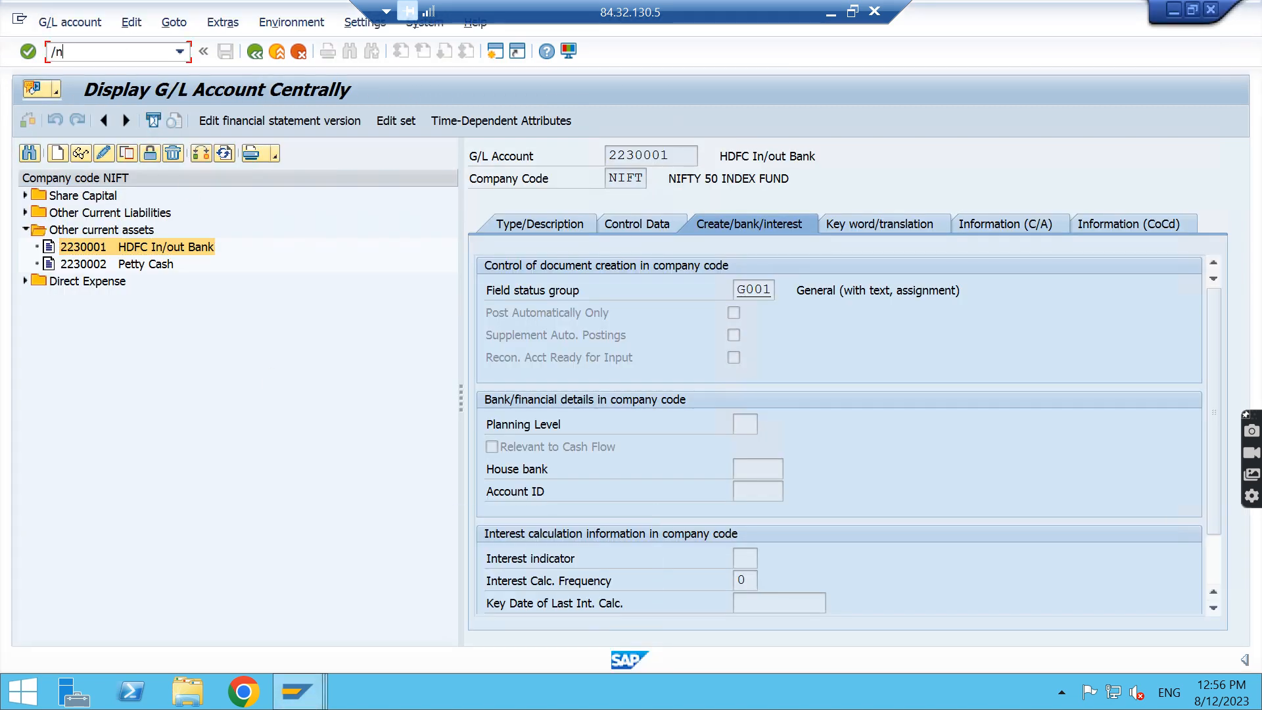
type("fbcj")
key("Return")
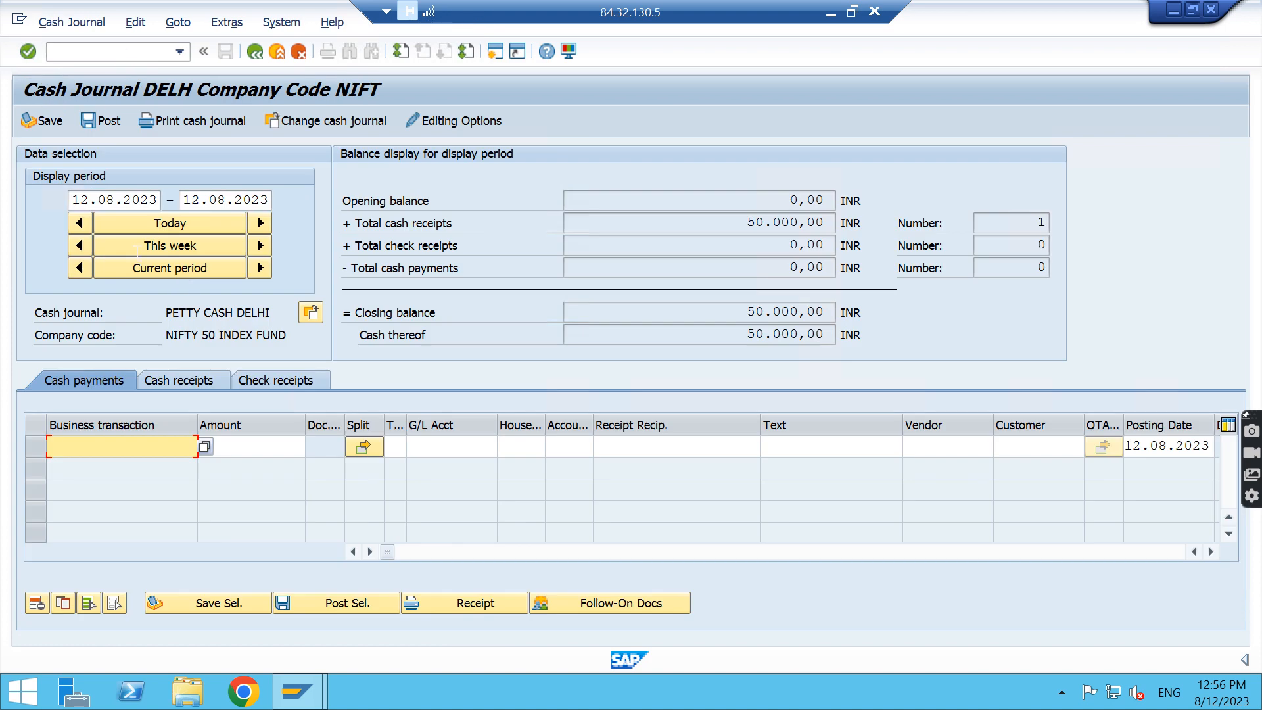
left_click(200, 387)
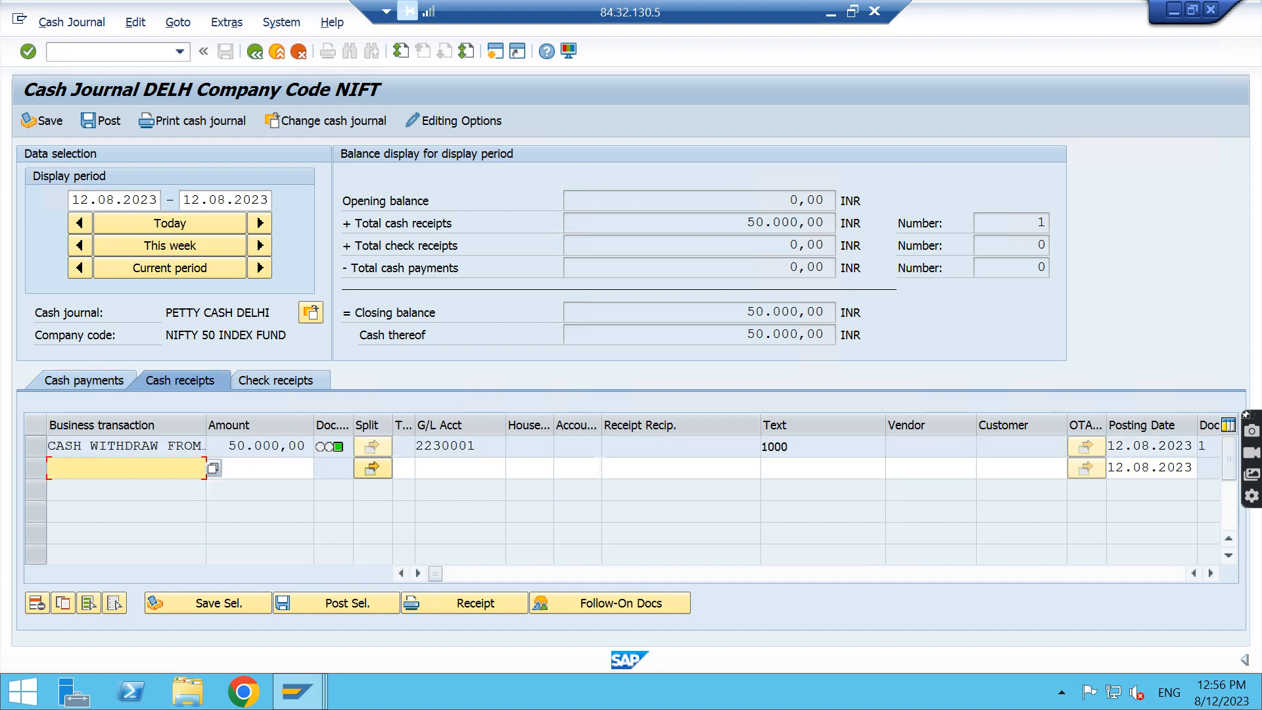
Examine the start and end dates of the cash journal's display period
left_click(212, 468)
left_click(85, 199)
left_click(201, 199)
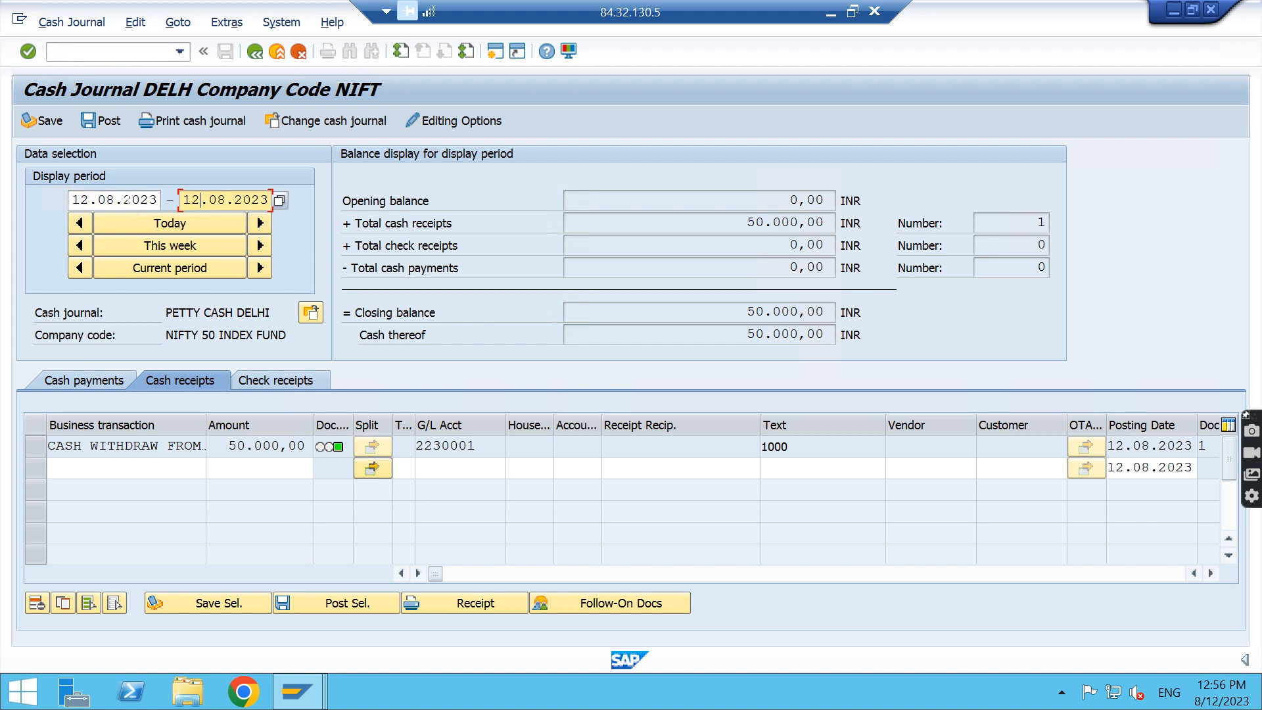
left_click(124, 199)
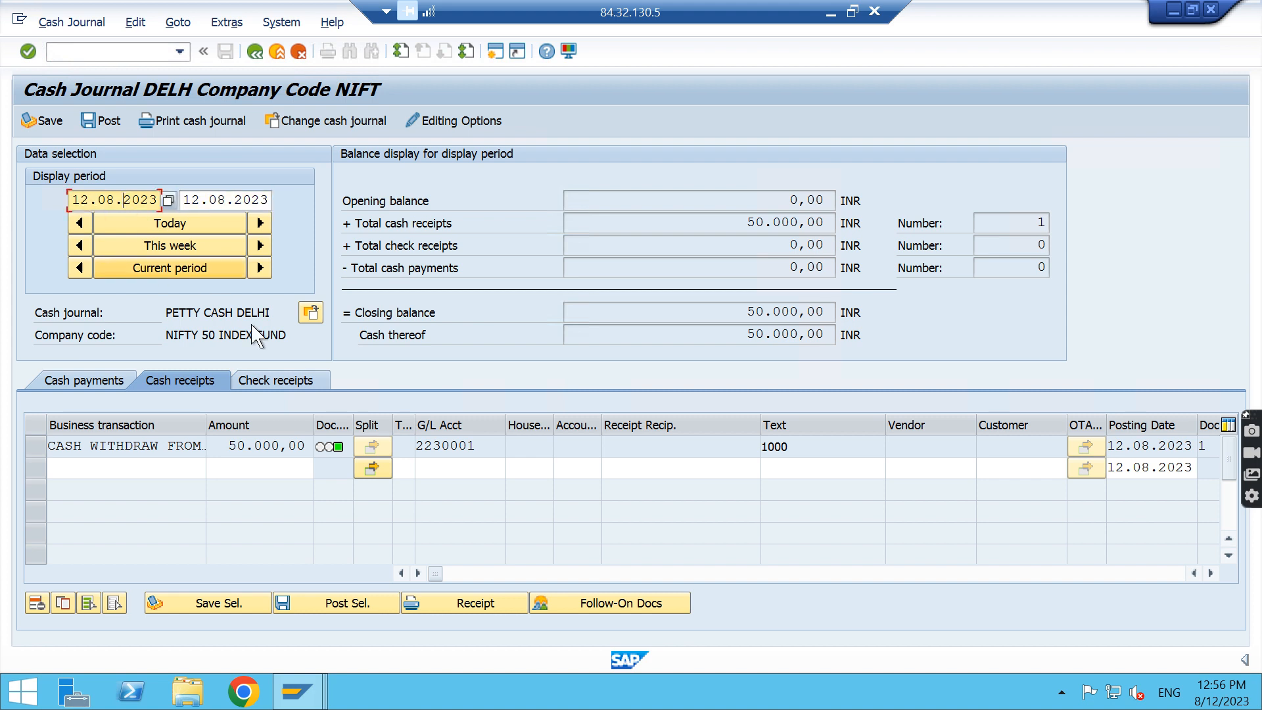
Check the cash journals available for company code NIFT and confirm cash journal DELH
left_click(310, 313)
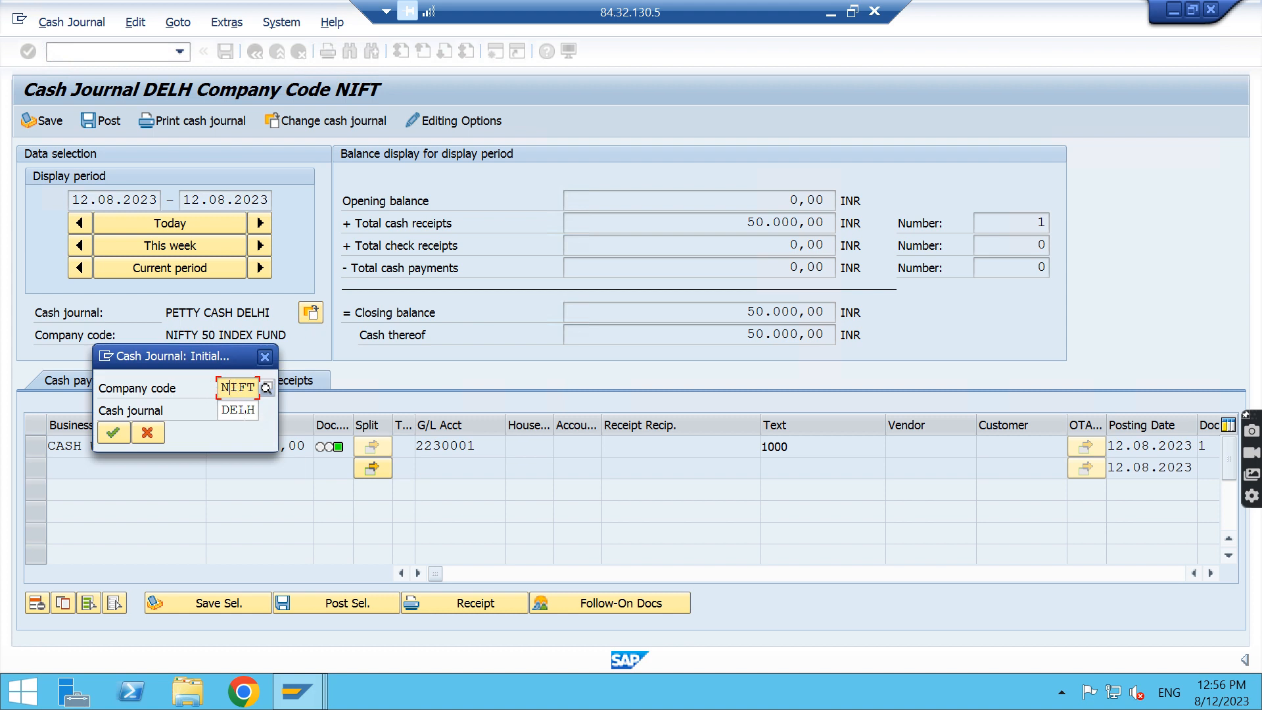
left_click(247, 409)
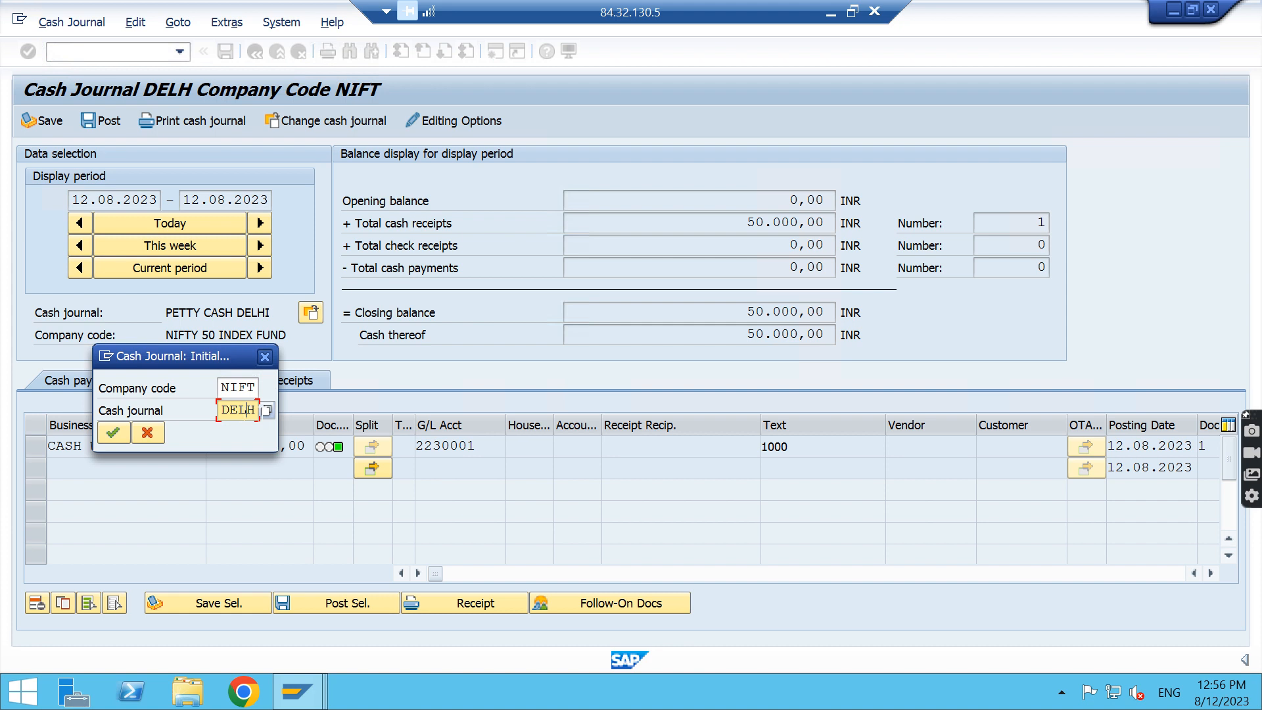
left_click(267, 410)
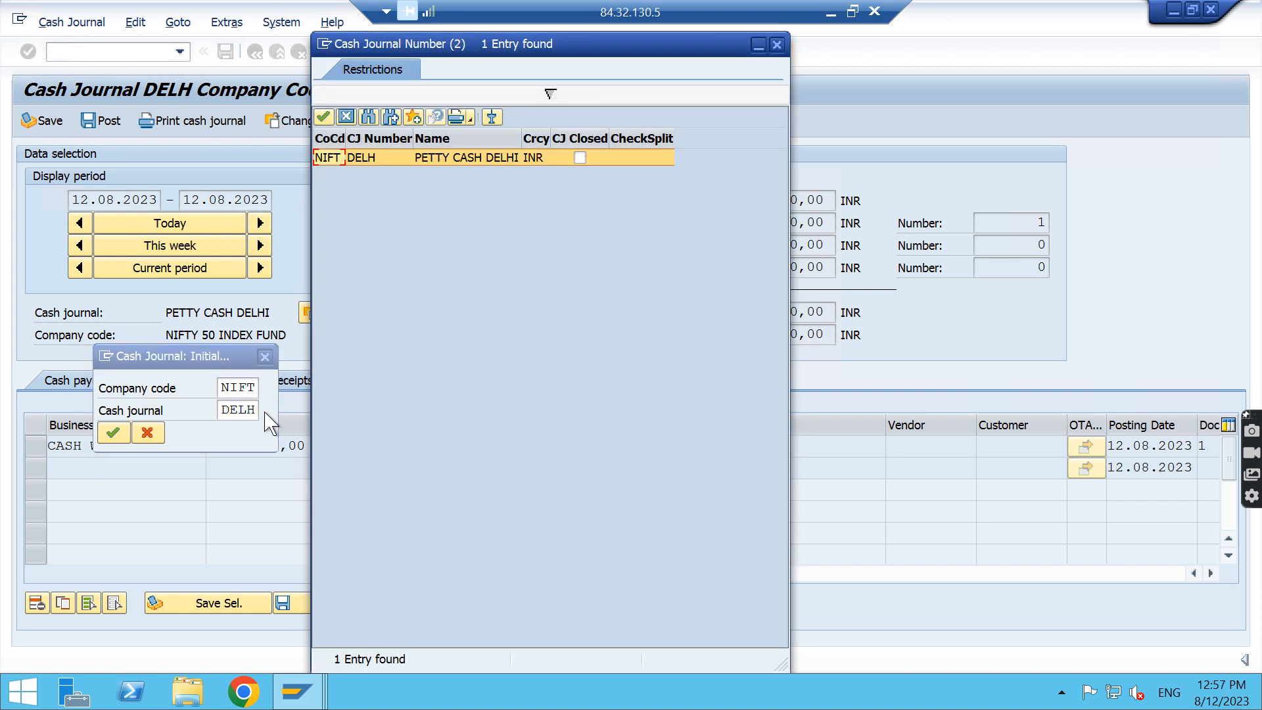
key("Escape")
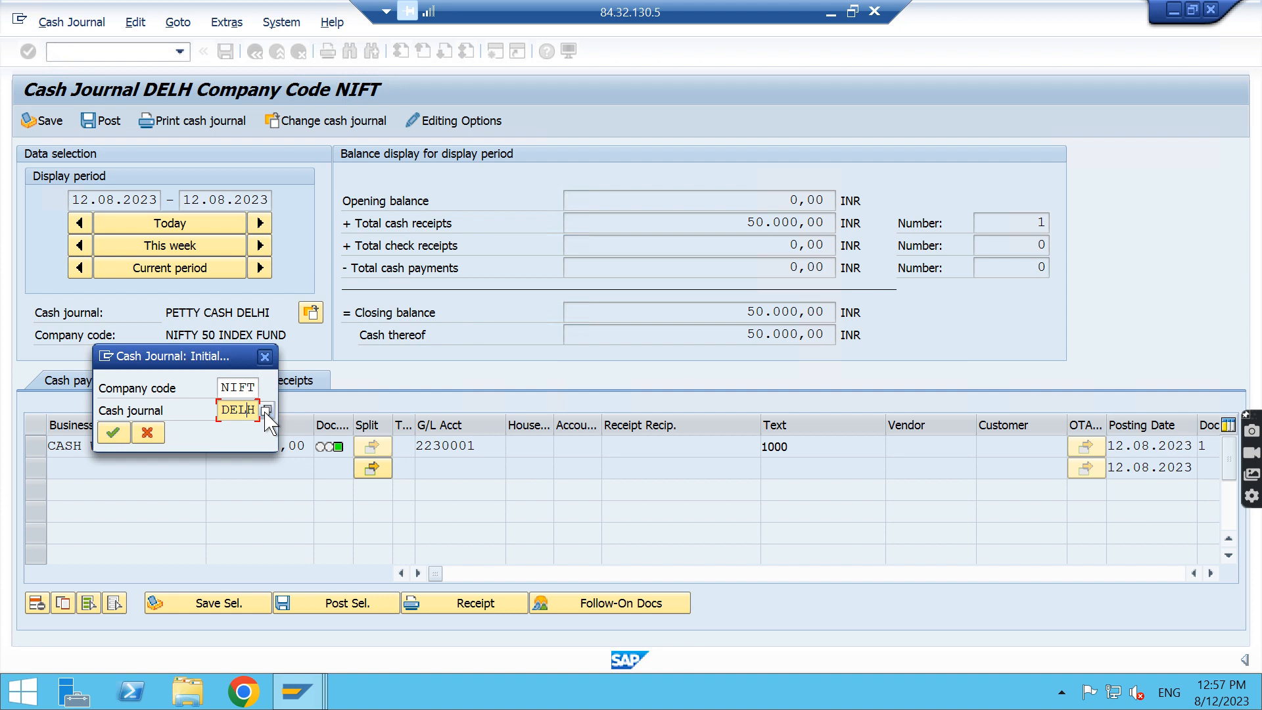
key("Return")
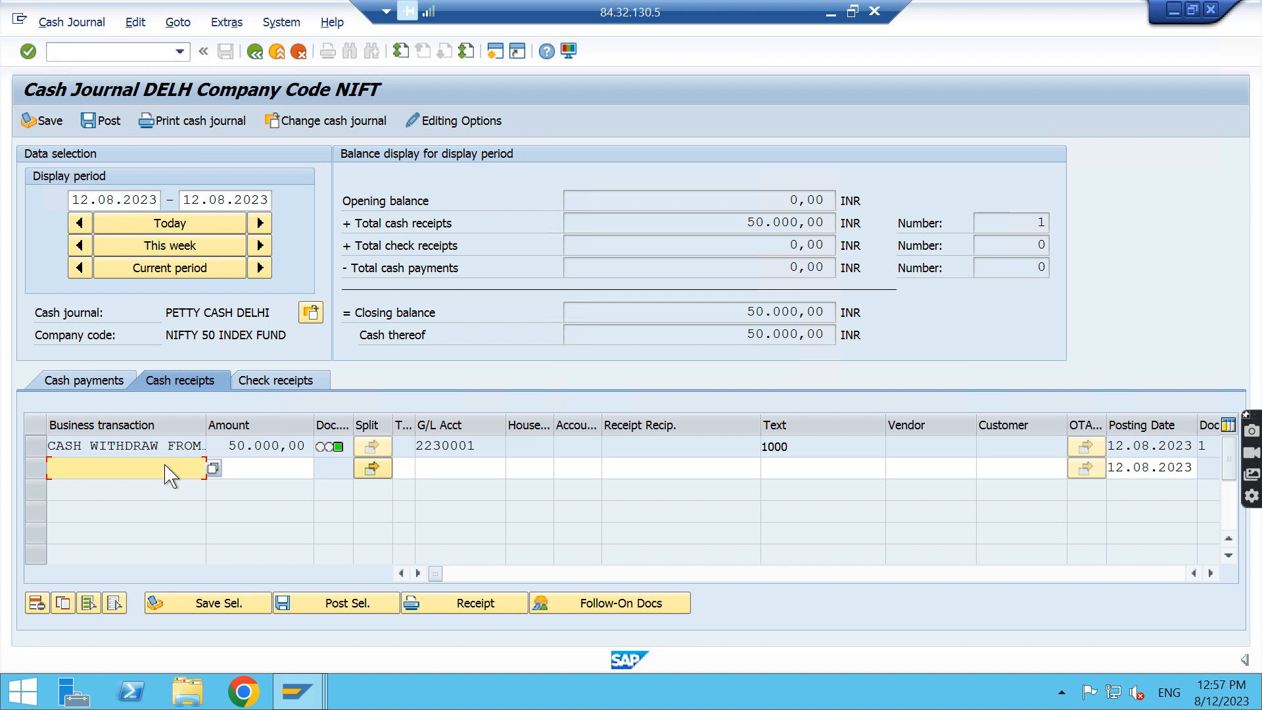
Enter a second cash receipt with business transaction CASH WITHDRAW FROM BANK, amount 30000 and text "get money"
left_click(212, 468)
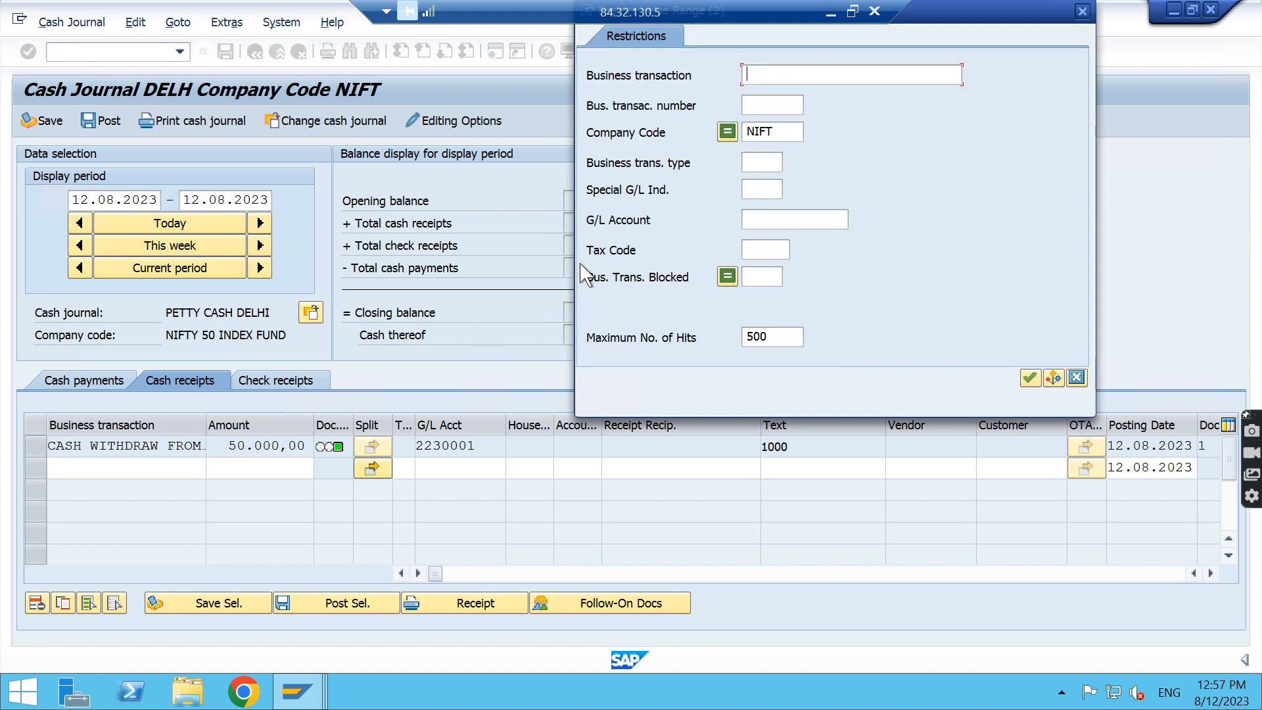
key("Return")
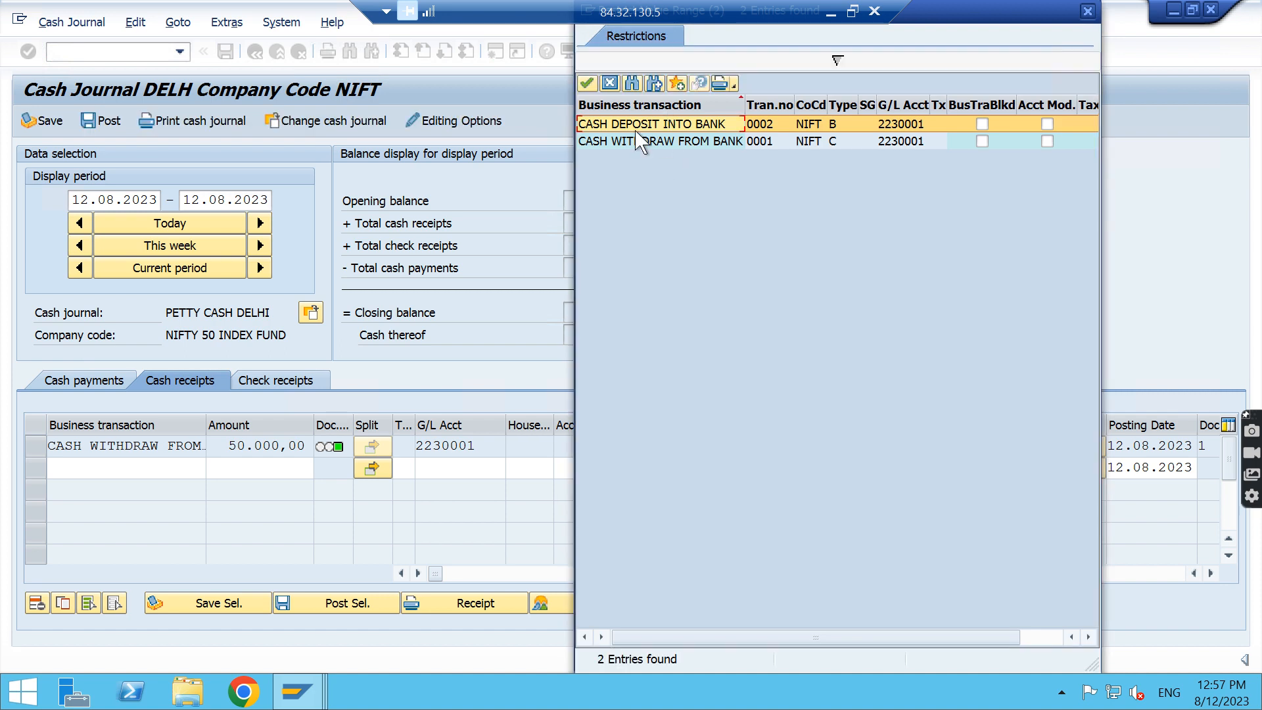
double_click(715, 146)
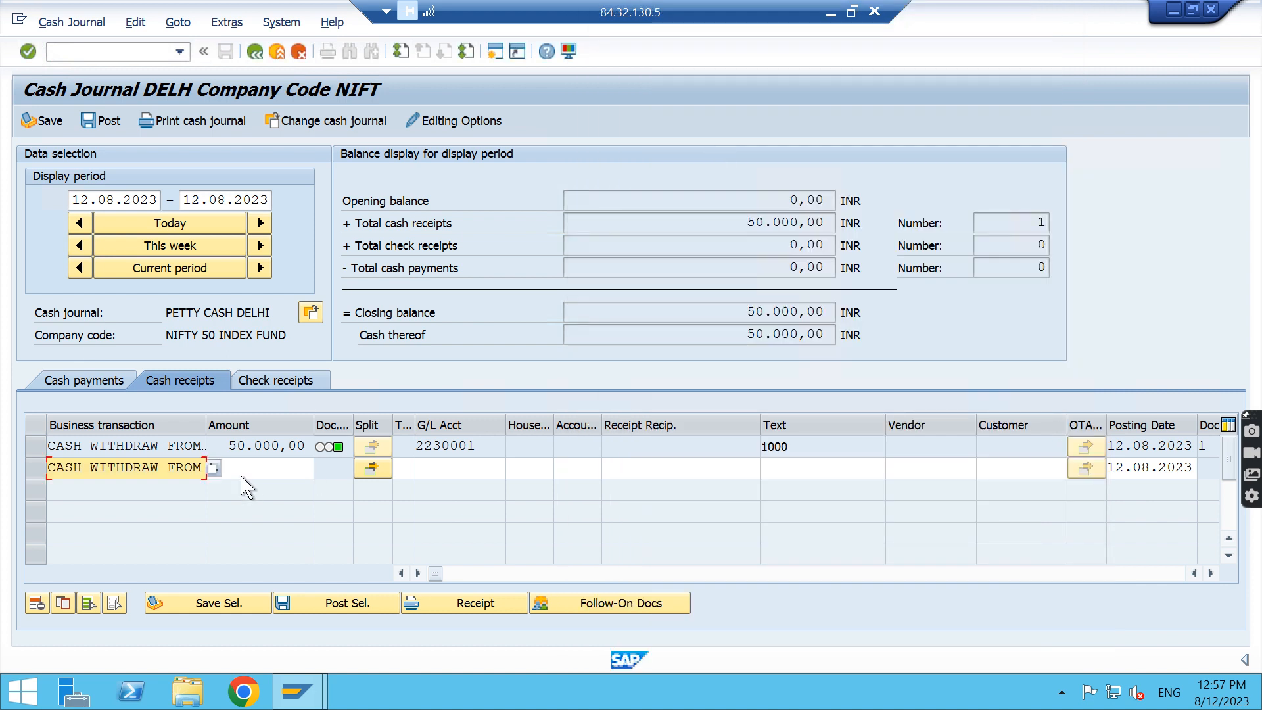
left_click(278, 467)
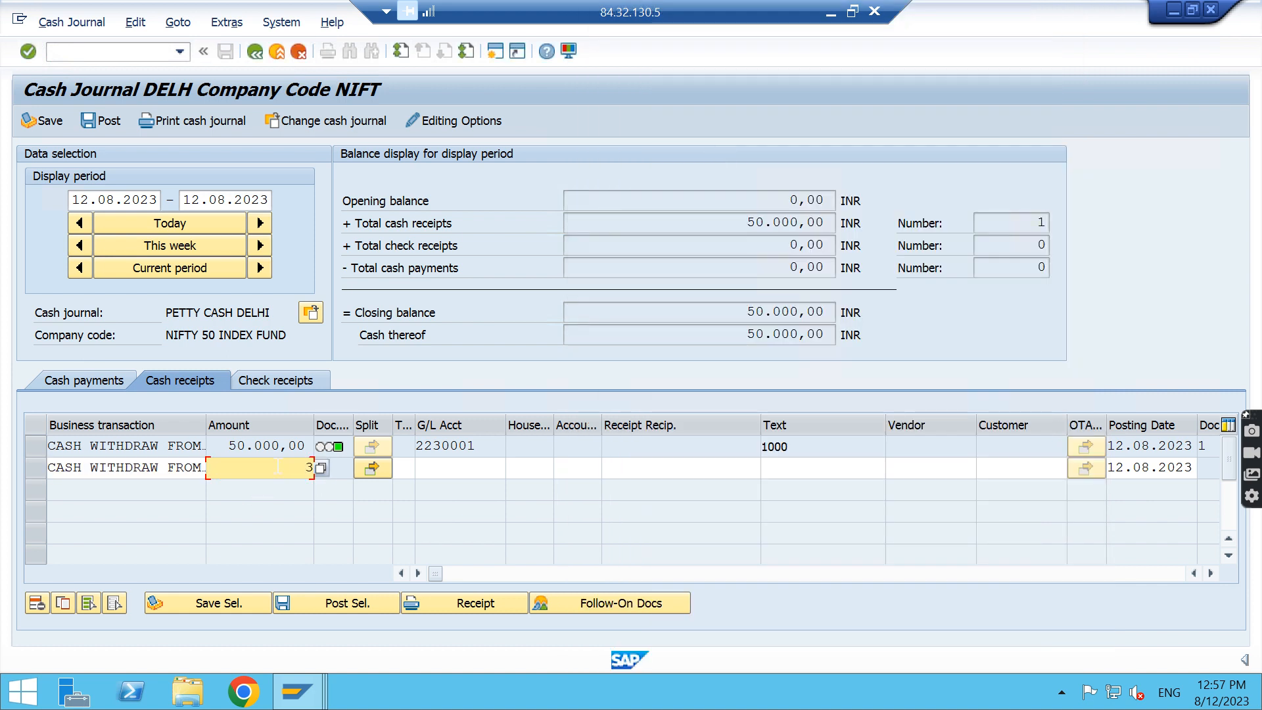
type("30000")
left_click(842, 470)
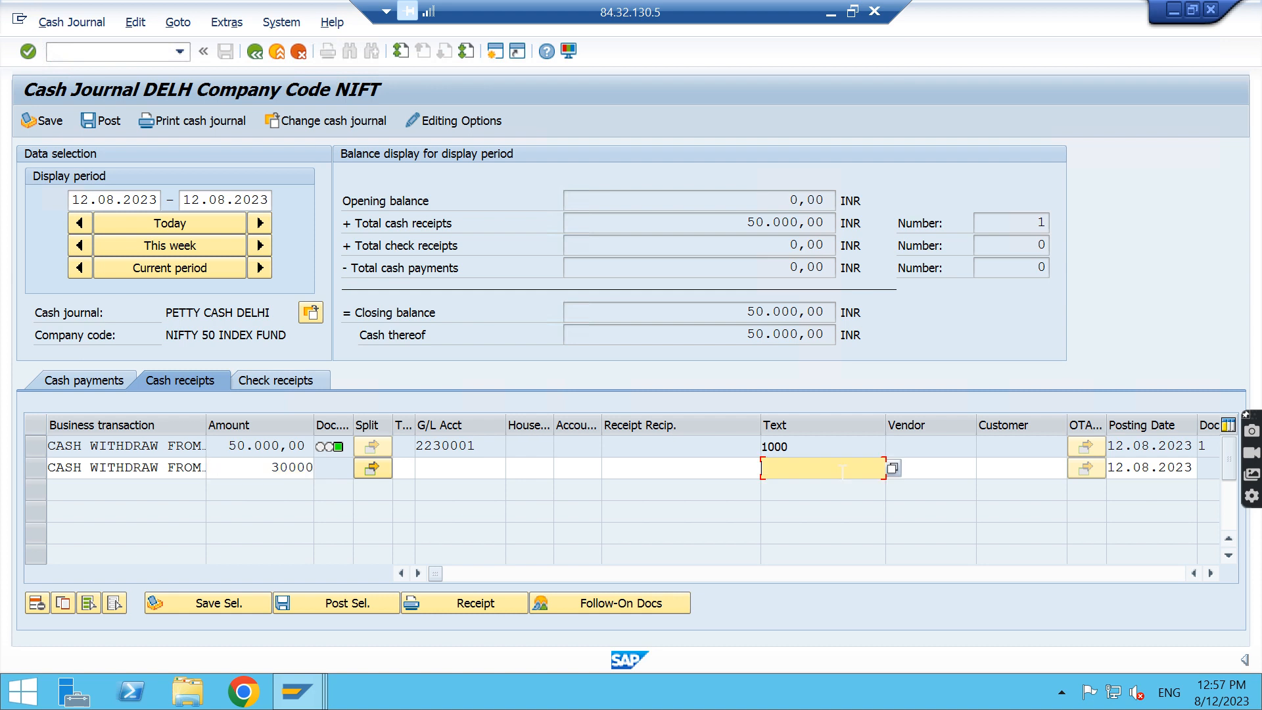
type("get money")
key("Return")
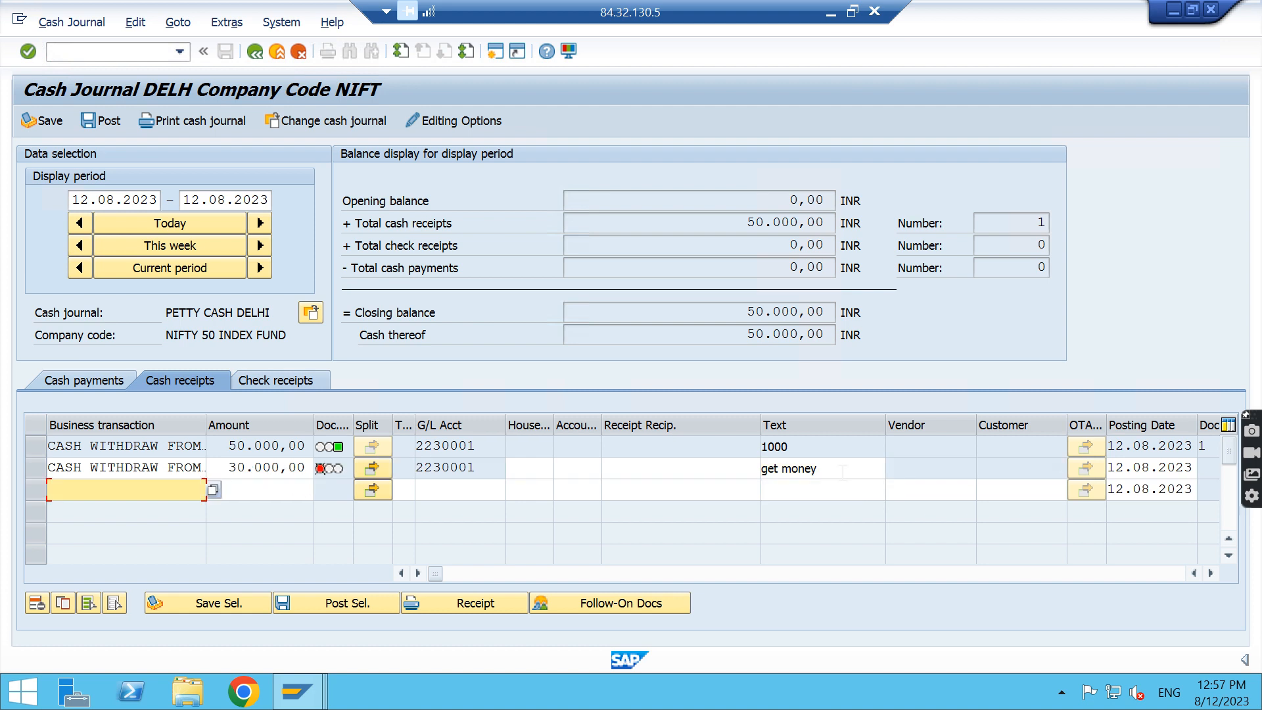
Save and post the 30.000,00 withdrawal receipt, and check the balances of the following day before returning to 12.08.2023
left_click(37, 469)
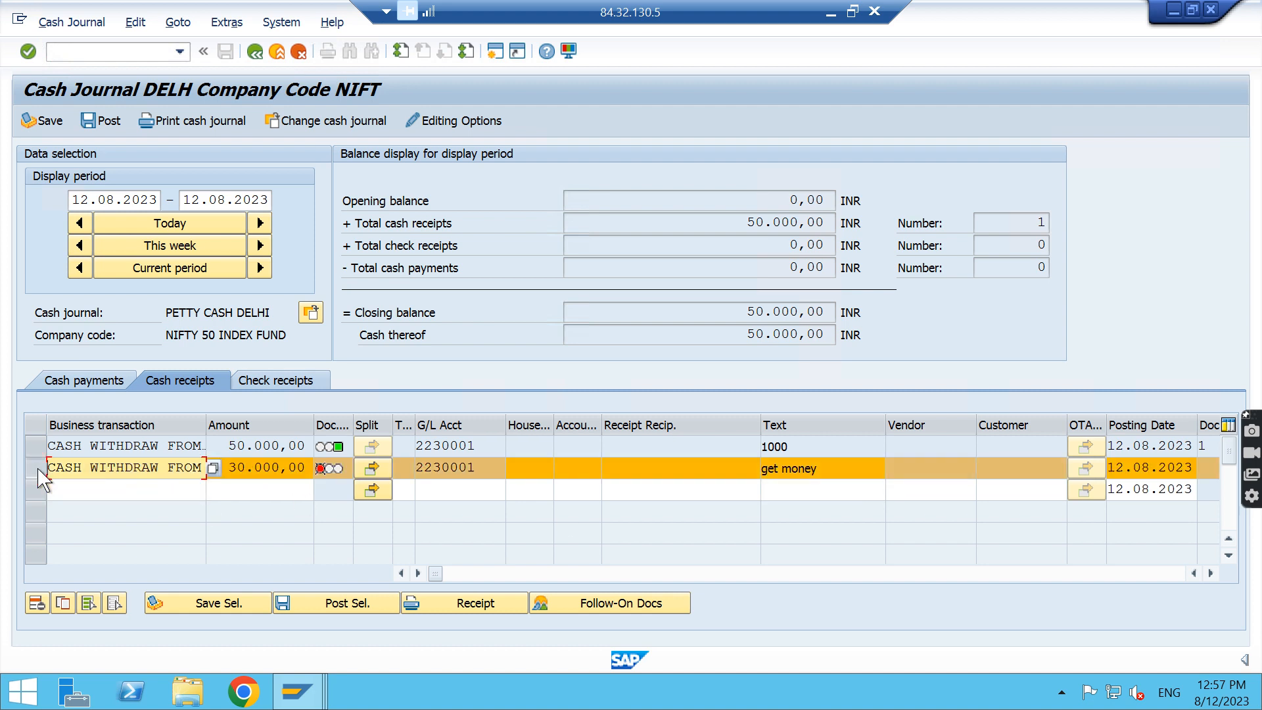
left_click(187, 604)
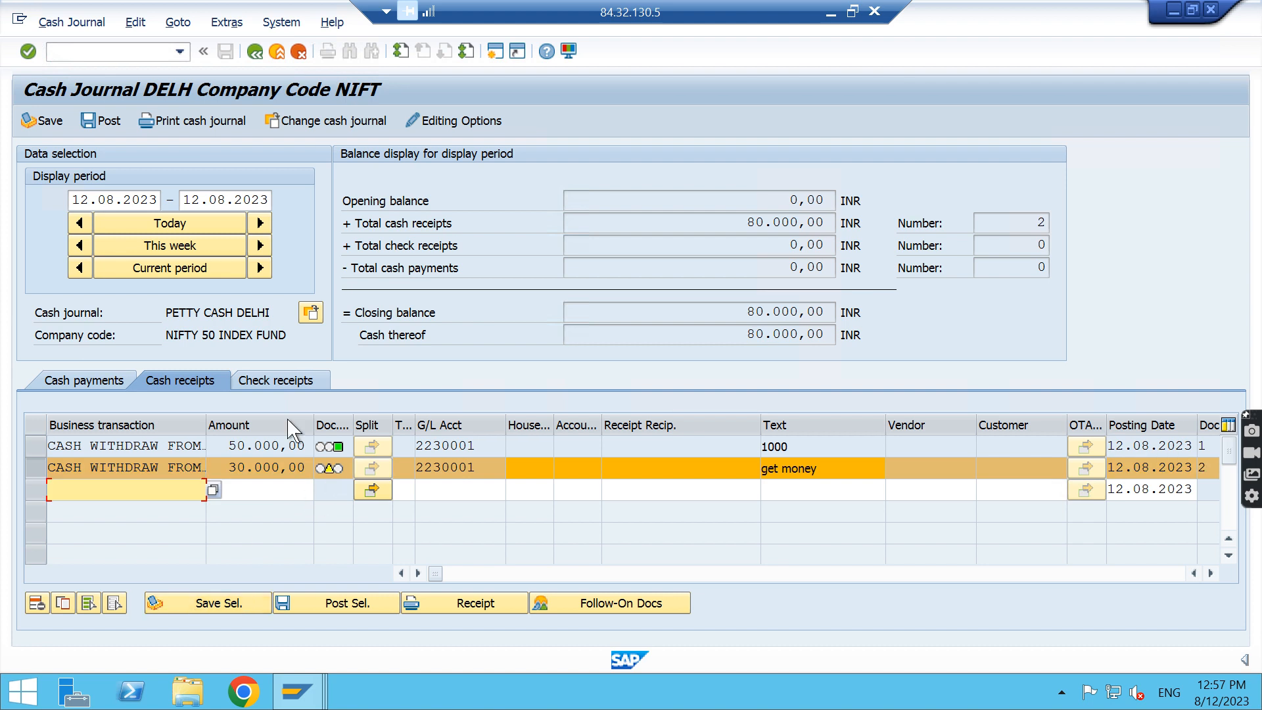
left_click(107, 122)
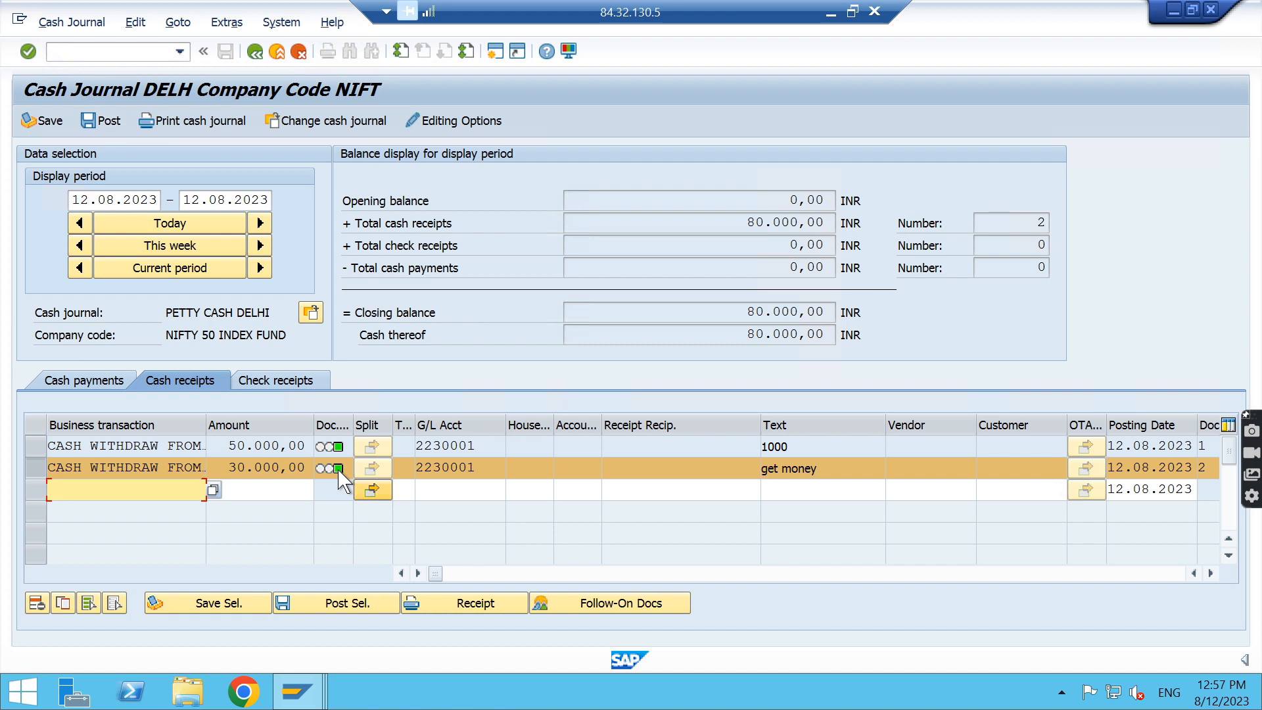
left_click(261, 224)
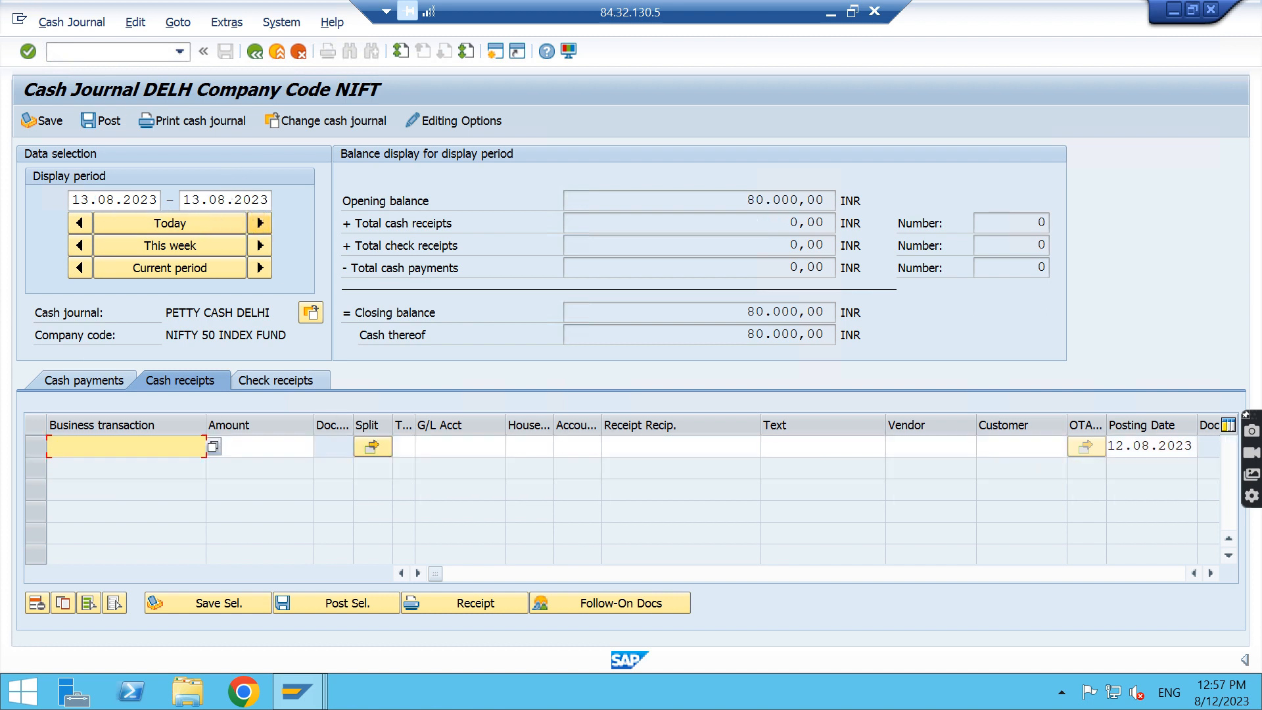
left_click(80, 224)
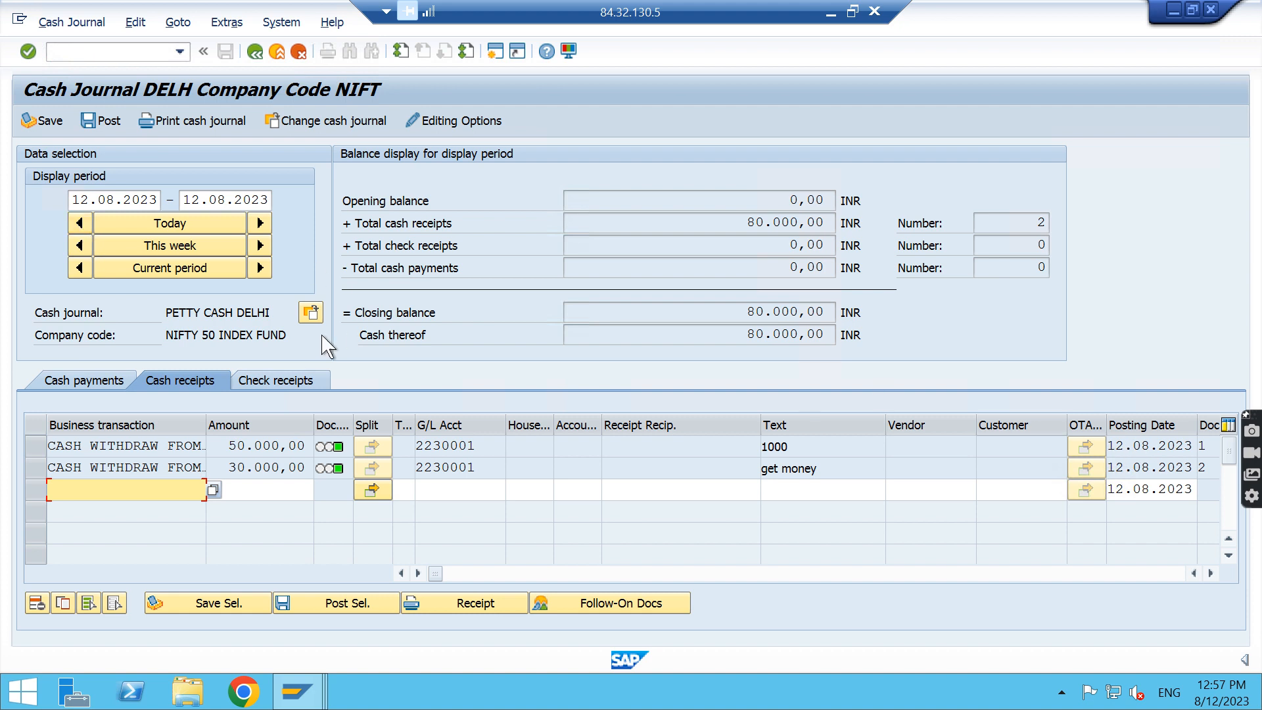
Start a cash payment with business transaction CASH DEPOSIT INTO BANK and amount 20000
left_click(101, 383)
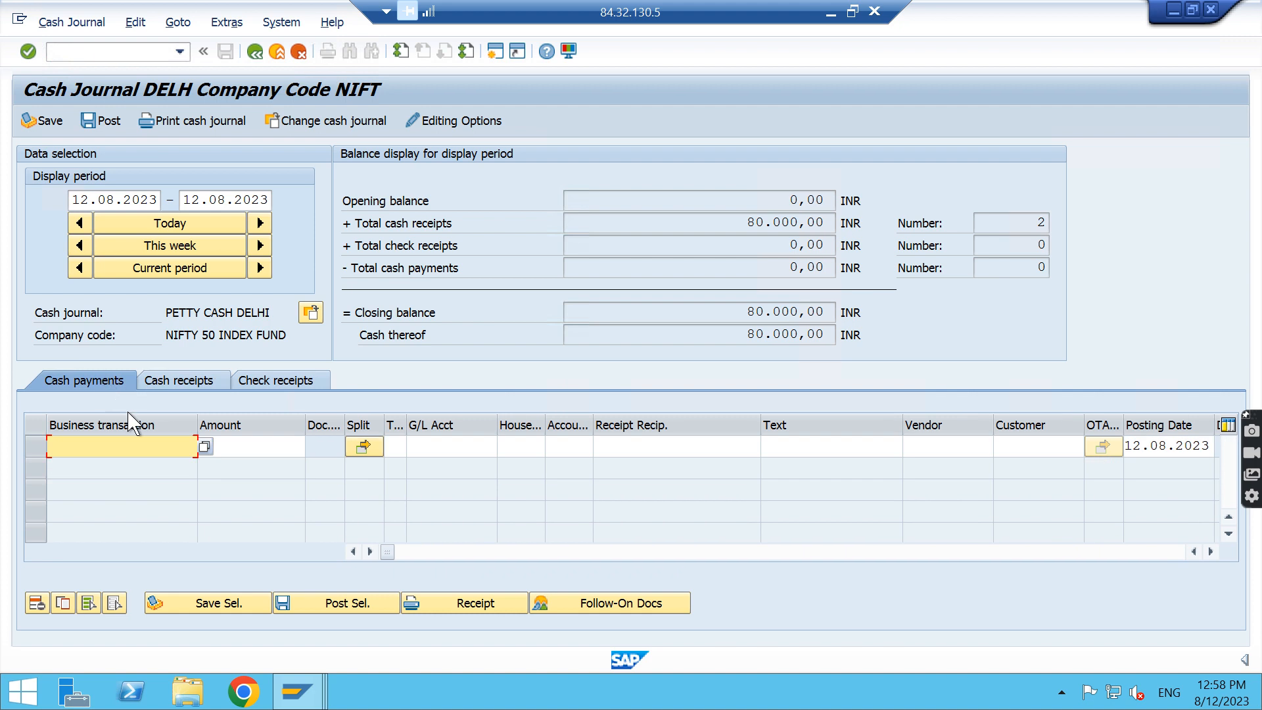
left_click(203, 447)
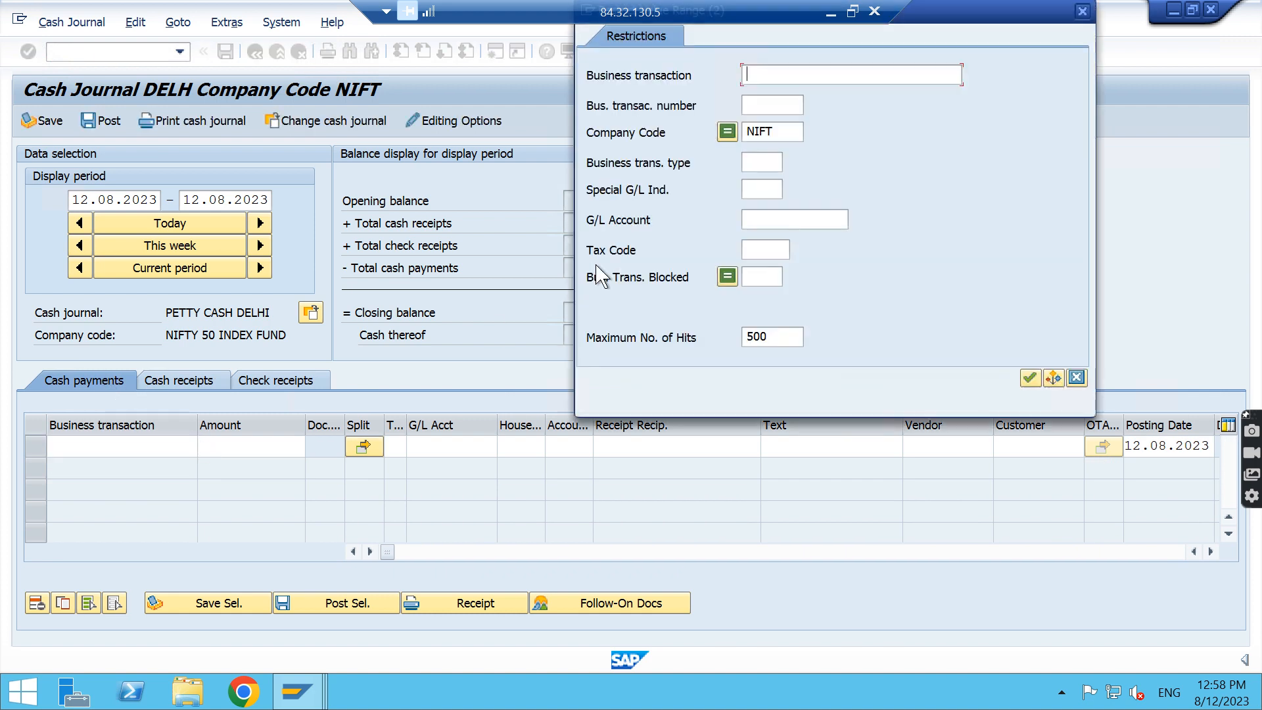
key("Return")
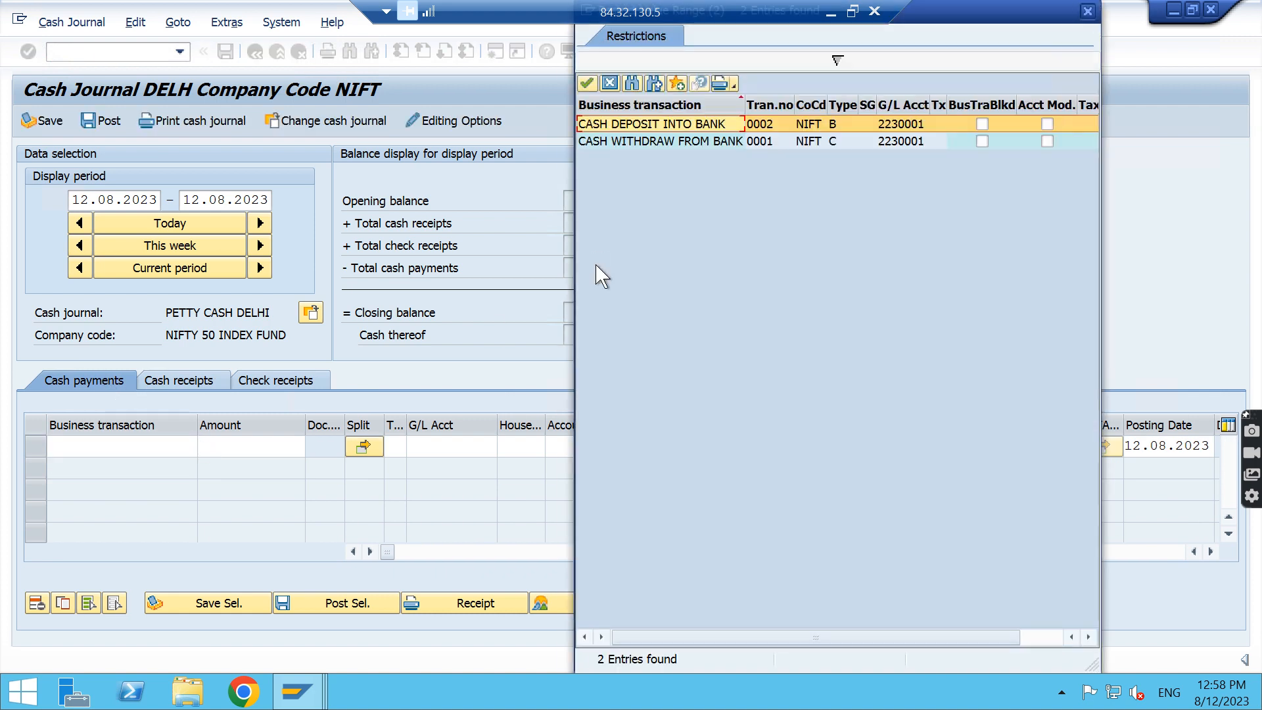
double_click(679, 125)
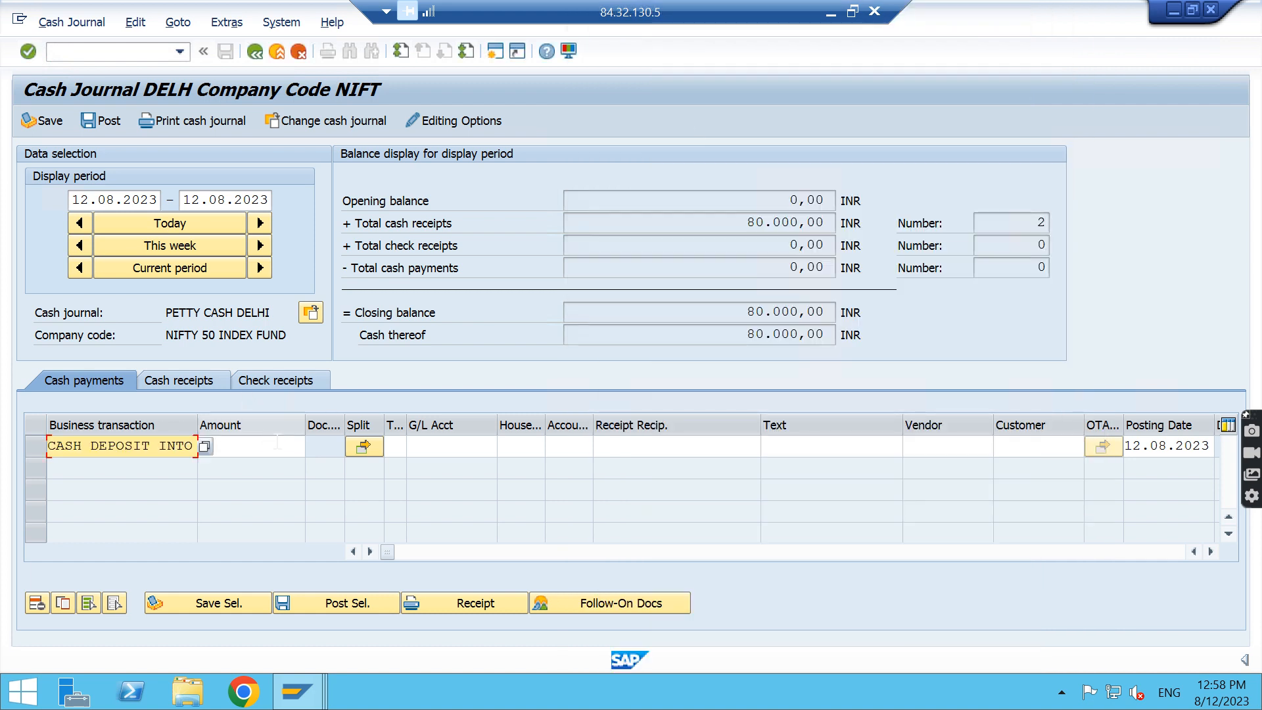
left_click(277, 442)
type("20000")
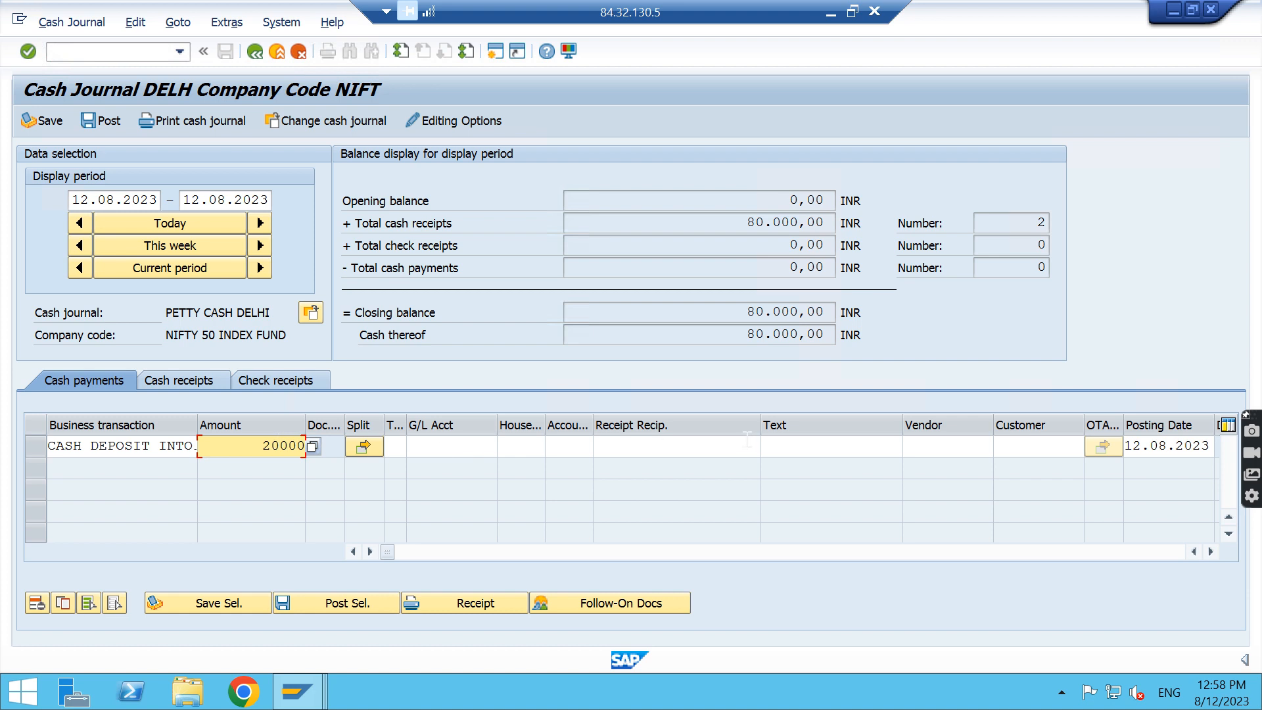
Set the text of the cash deposit payment to 1000 and confirm the entry
left_click(793, 445)
type("gi")
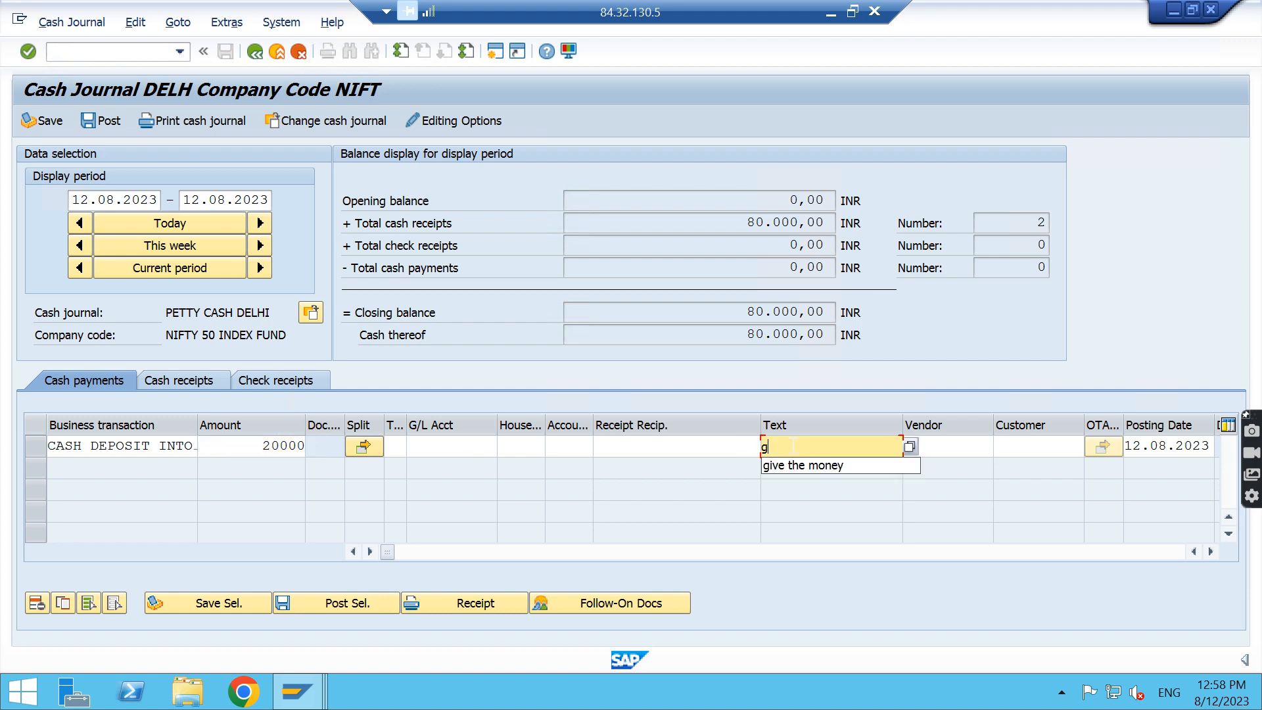
key("BackSpace")
key("BackSpace")
type("1000")
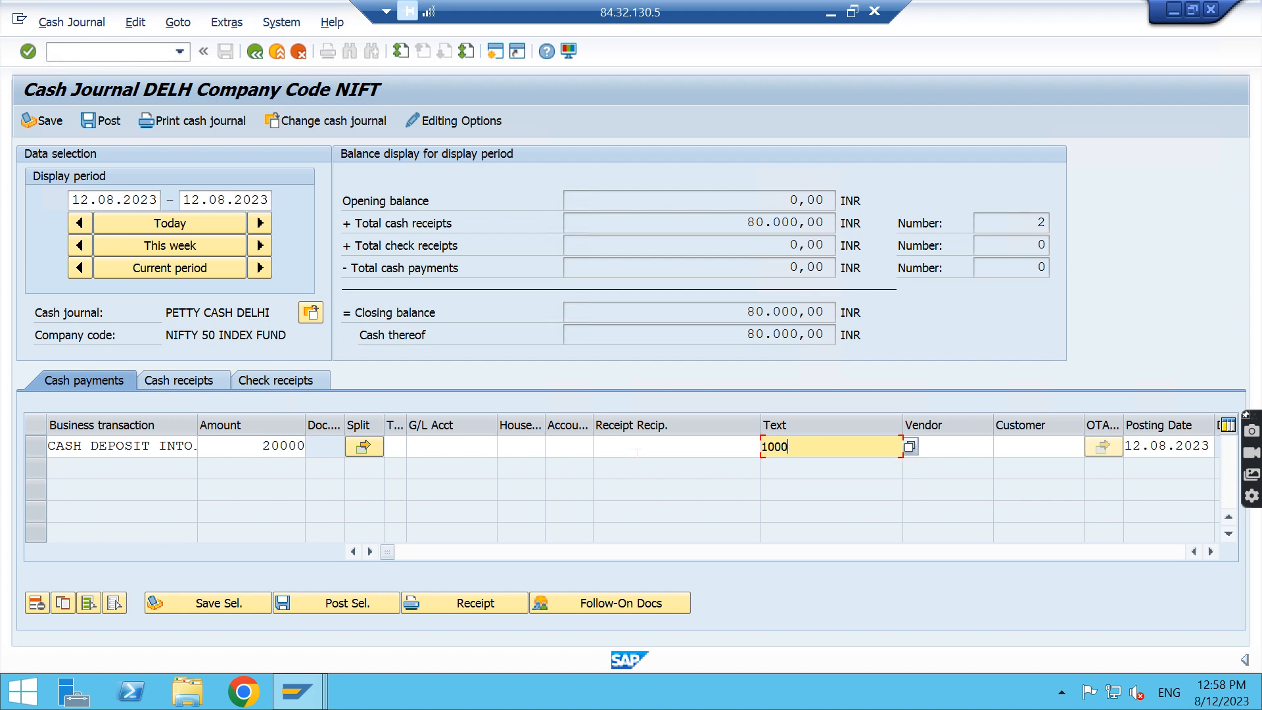
key("Return")
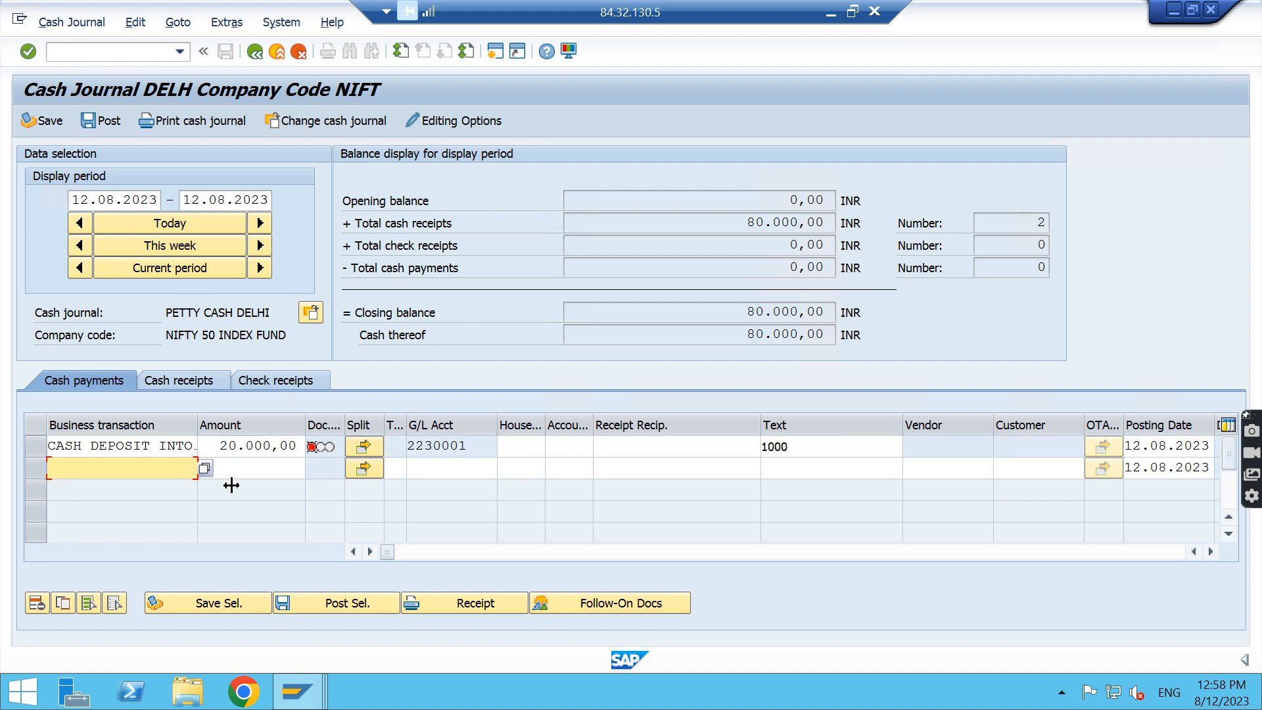
Save the cash deposit payment line and post it to the cash journal
left_click(37, 447)
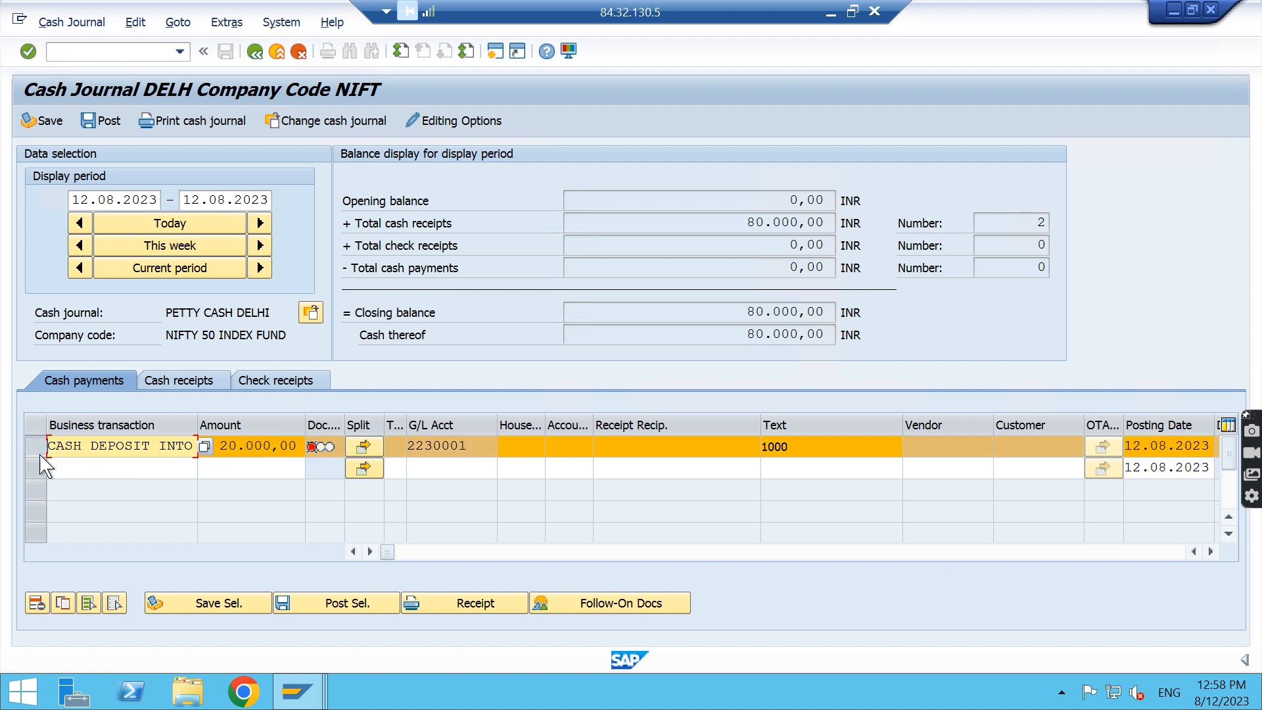
left_click(209, 603)
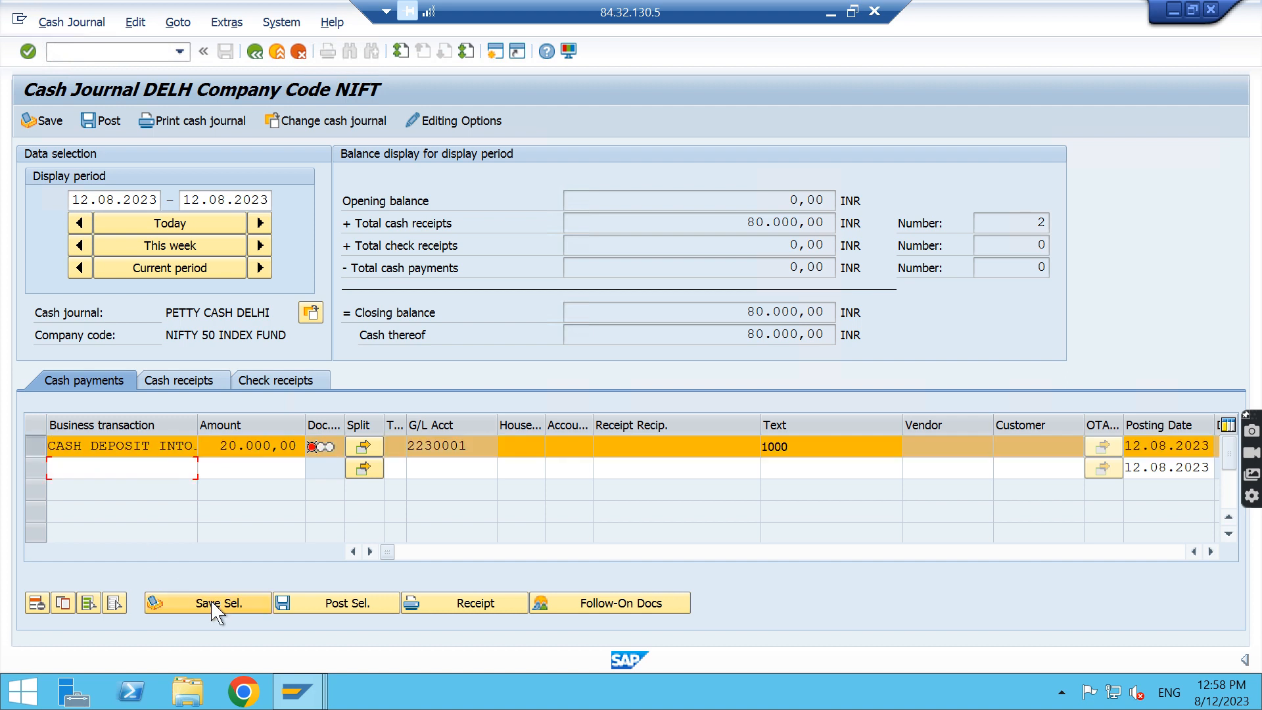
left_click(102, 121)
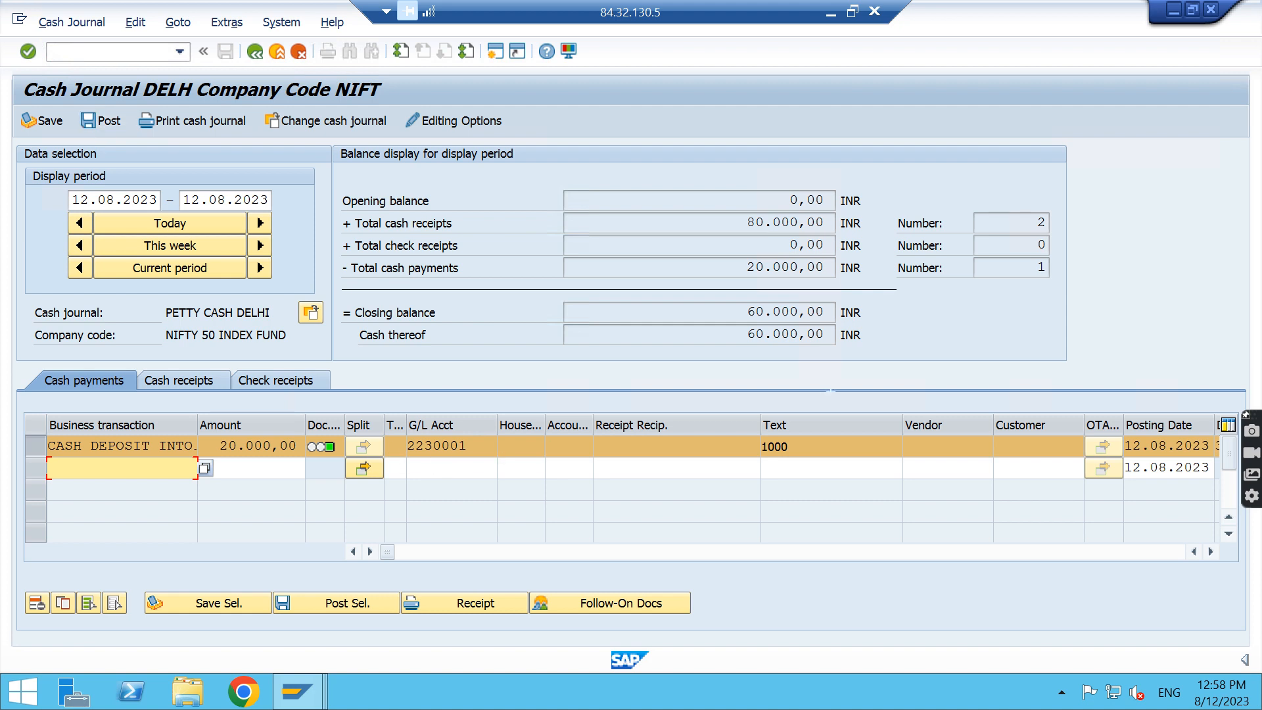
Compare the closing cash balance of 12.08.2023 with the opening balance of 13.08.2023
left_click_drag(746, 335, 862, 336)
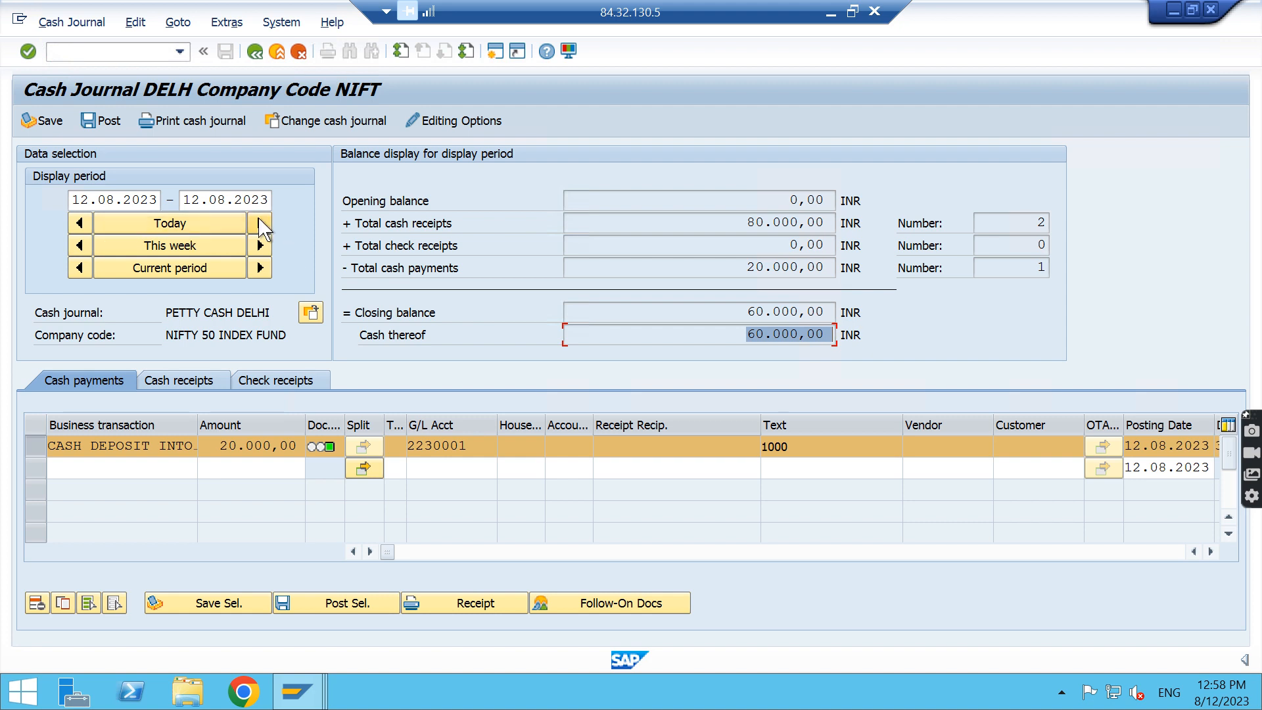
left_click(262, 224)
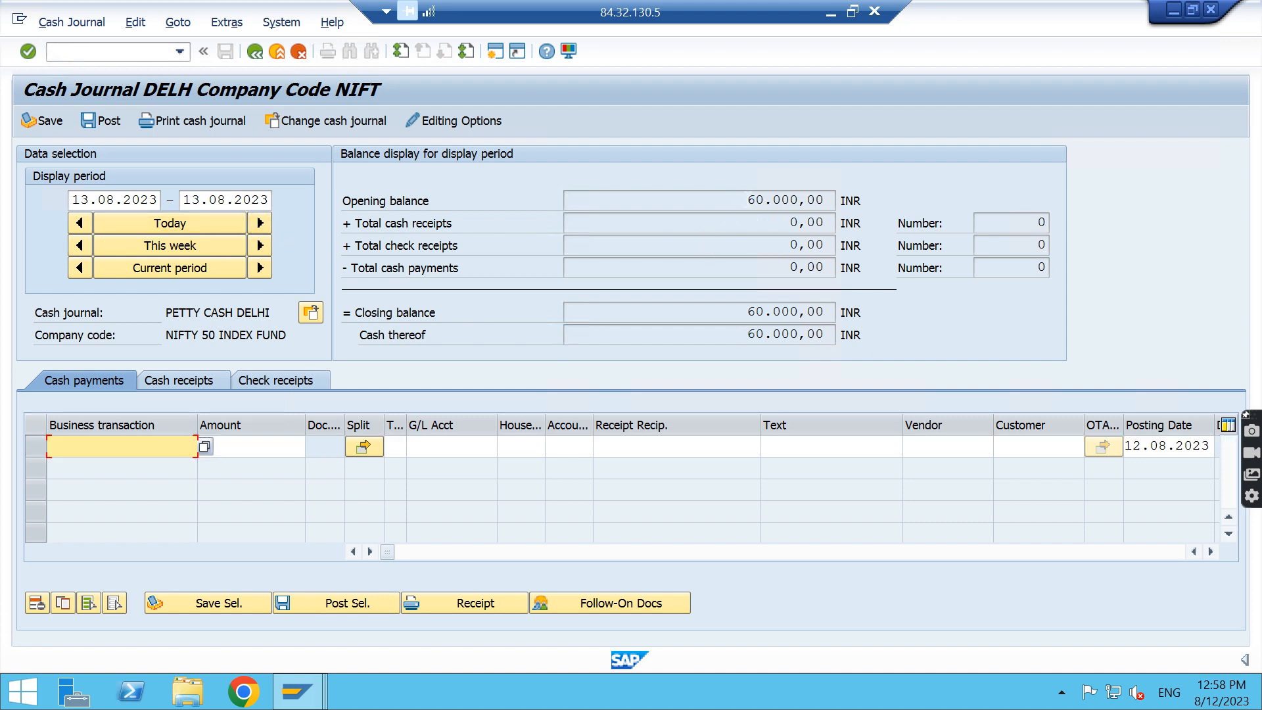
left_click_drag(745, 200, 866, 198)
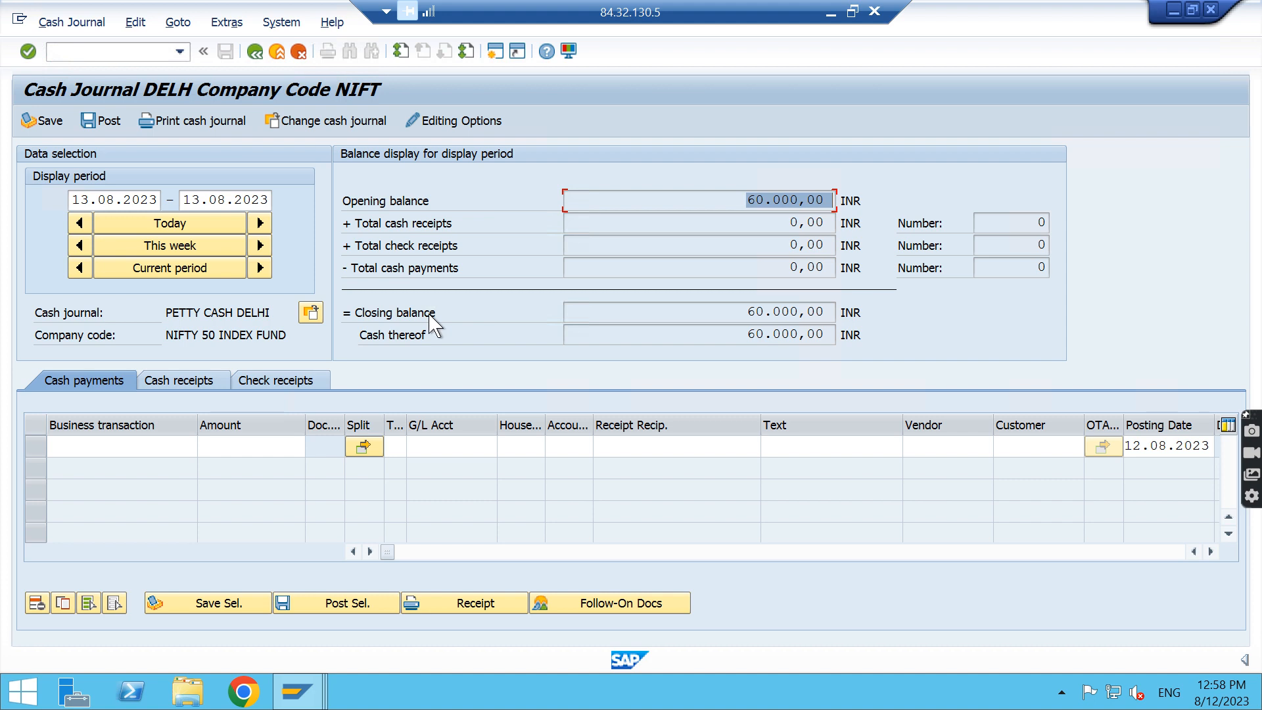
Open the G/L Account Balance Display with transaction code /nfaglb03
left_click(140, 53)
type("/n")
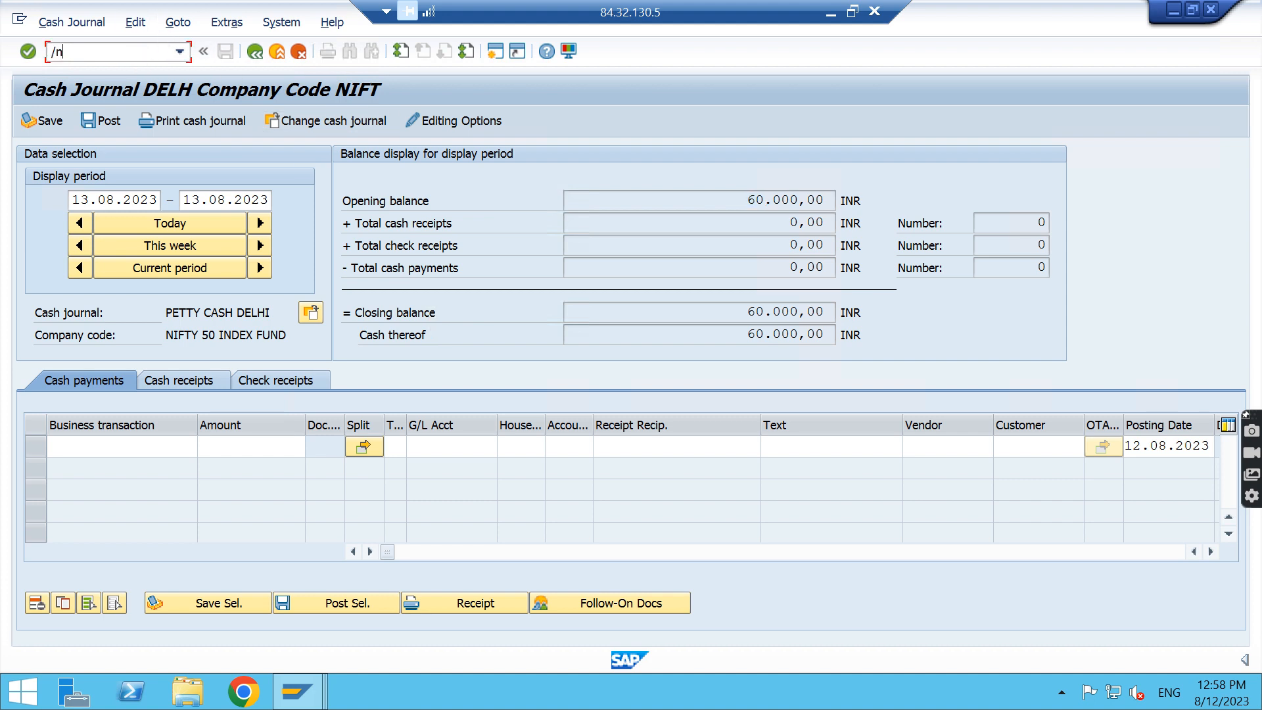
type("faglb03")
key("Return")
left_click(105, 51)
key("Down")
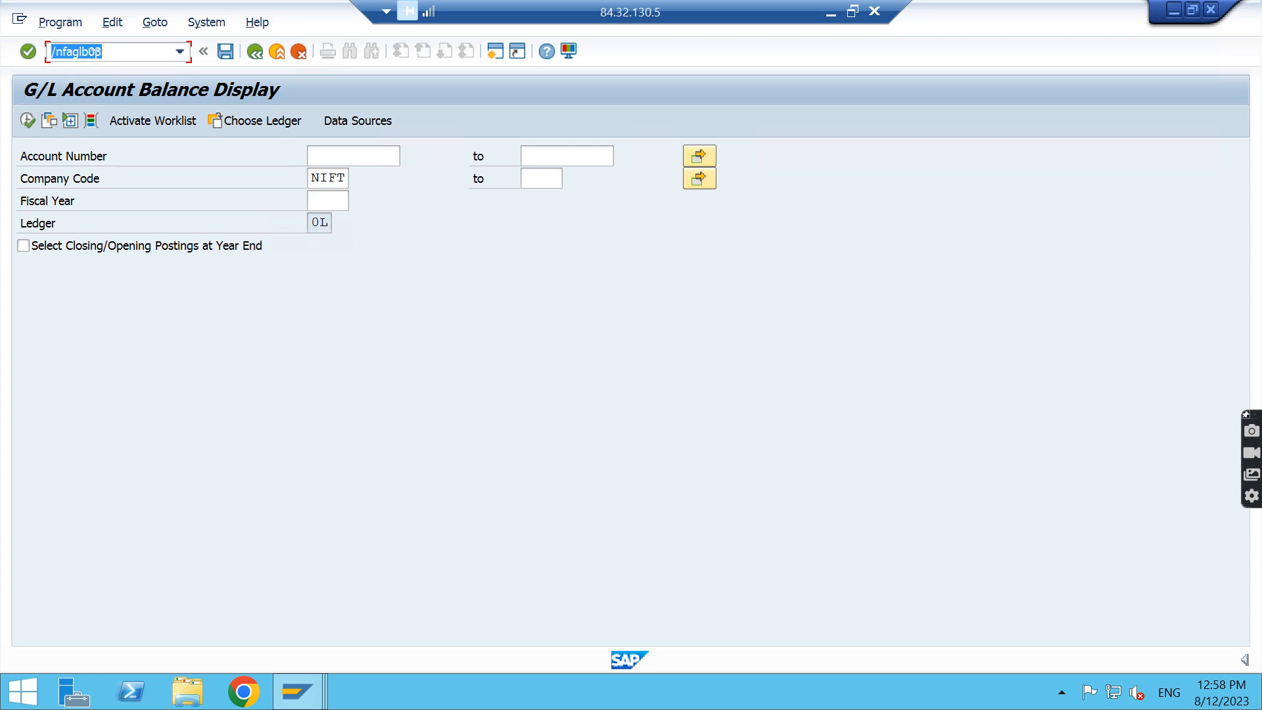
Display the balances of Petty Cash account 2230002 for company code NIFT and fiscal year 2023, including closing/opening postings at year end
left_click(393, 157)
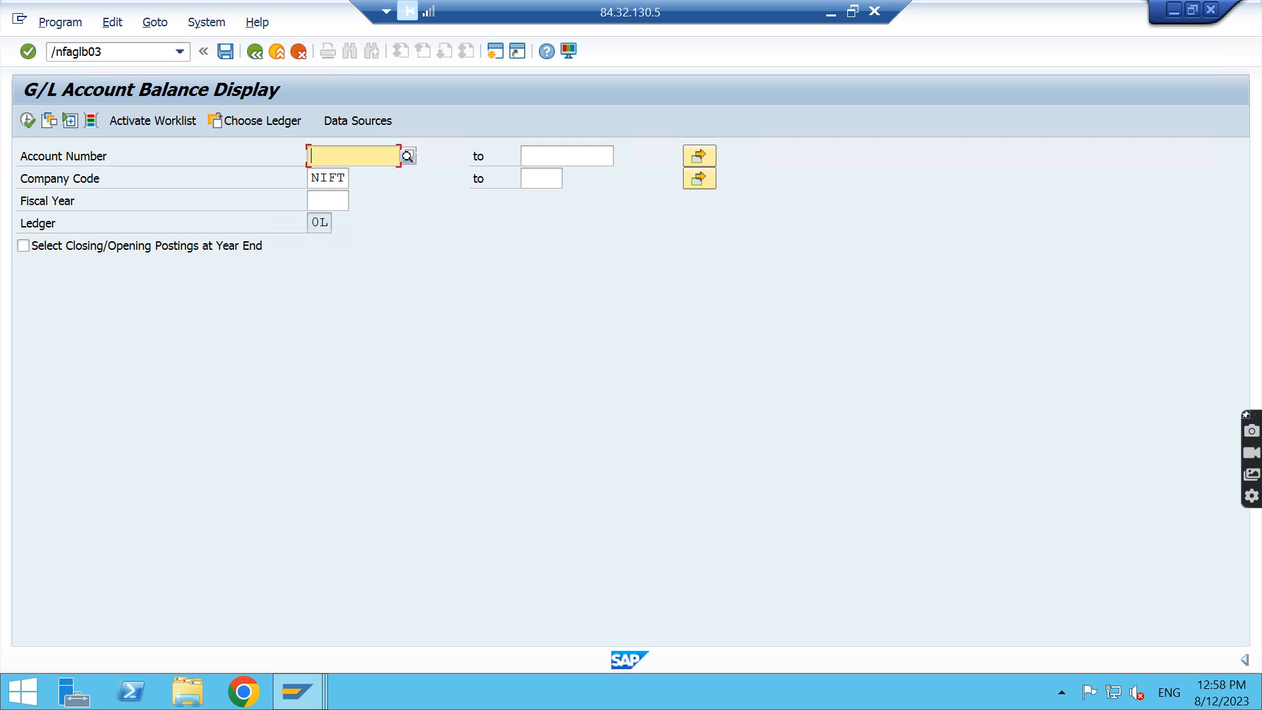
left_click(408, 157)
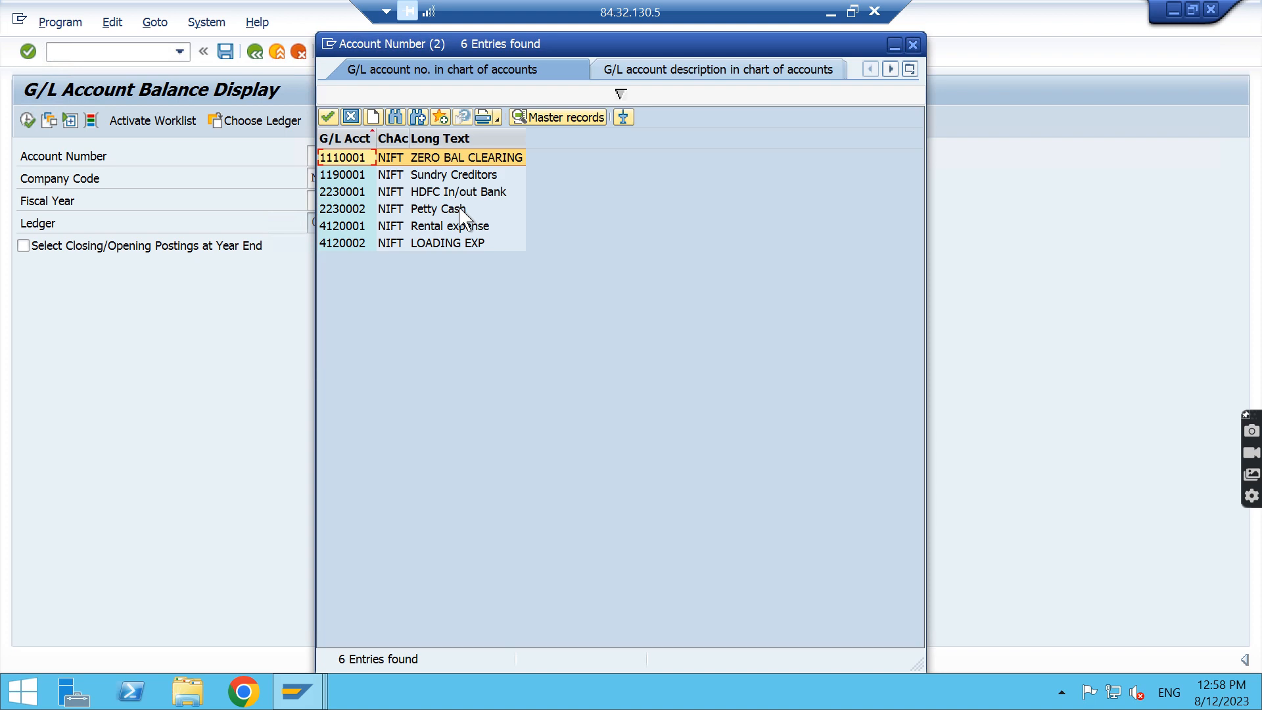
double_click(433, 208)
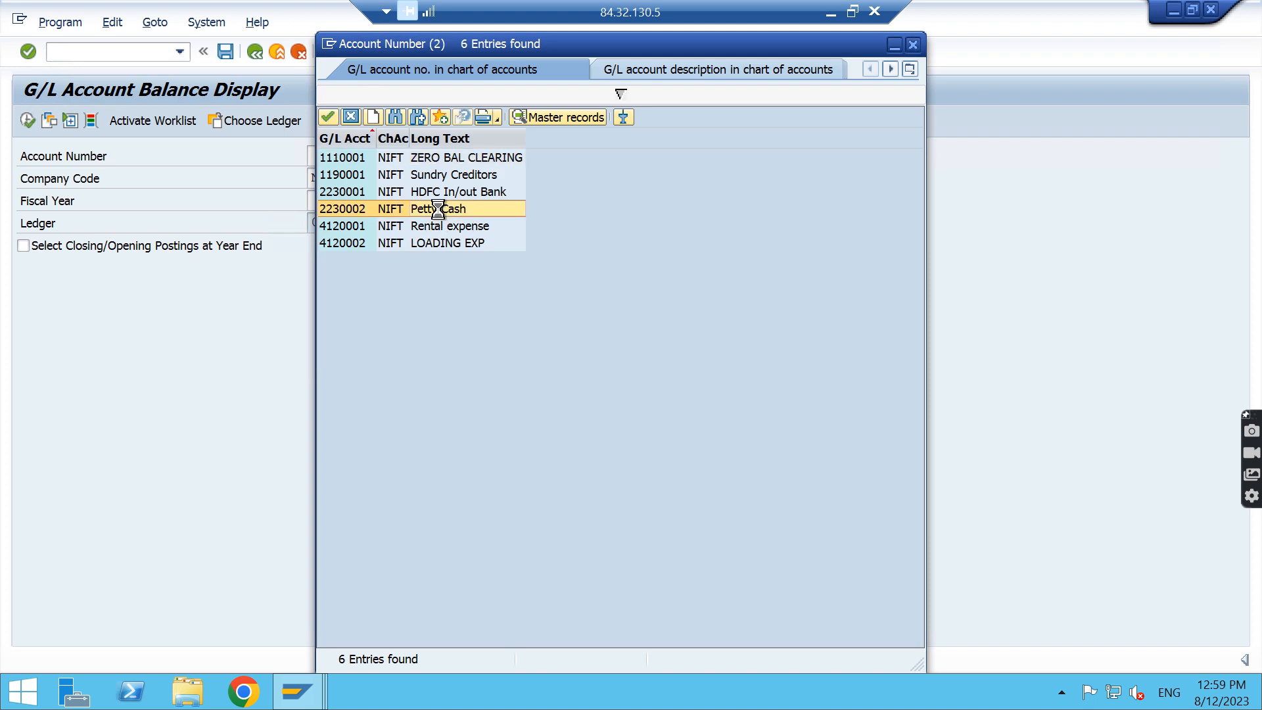
left_click(326, 199)
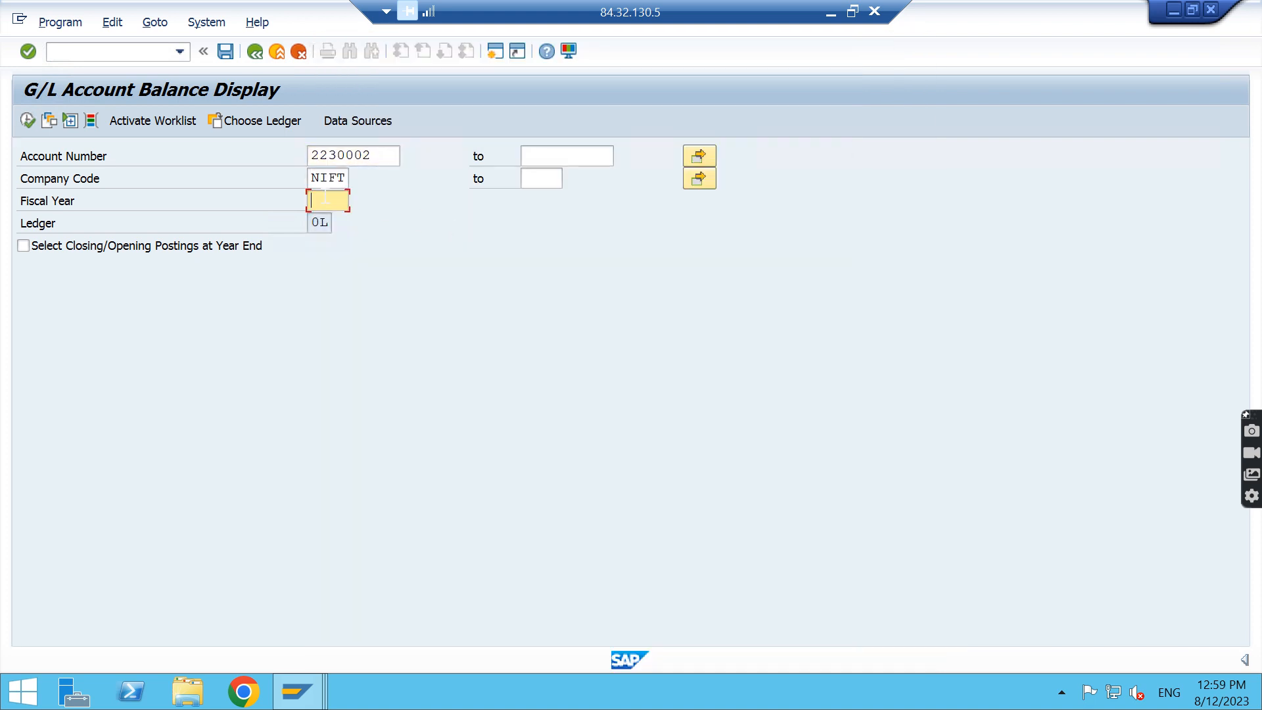
type("2023")
left_click(23, 246)
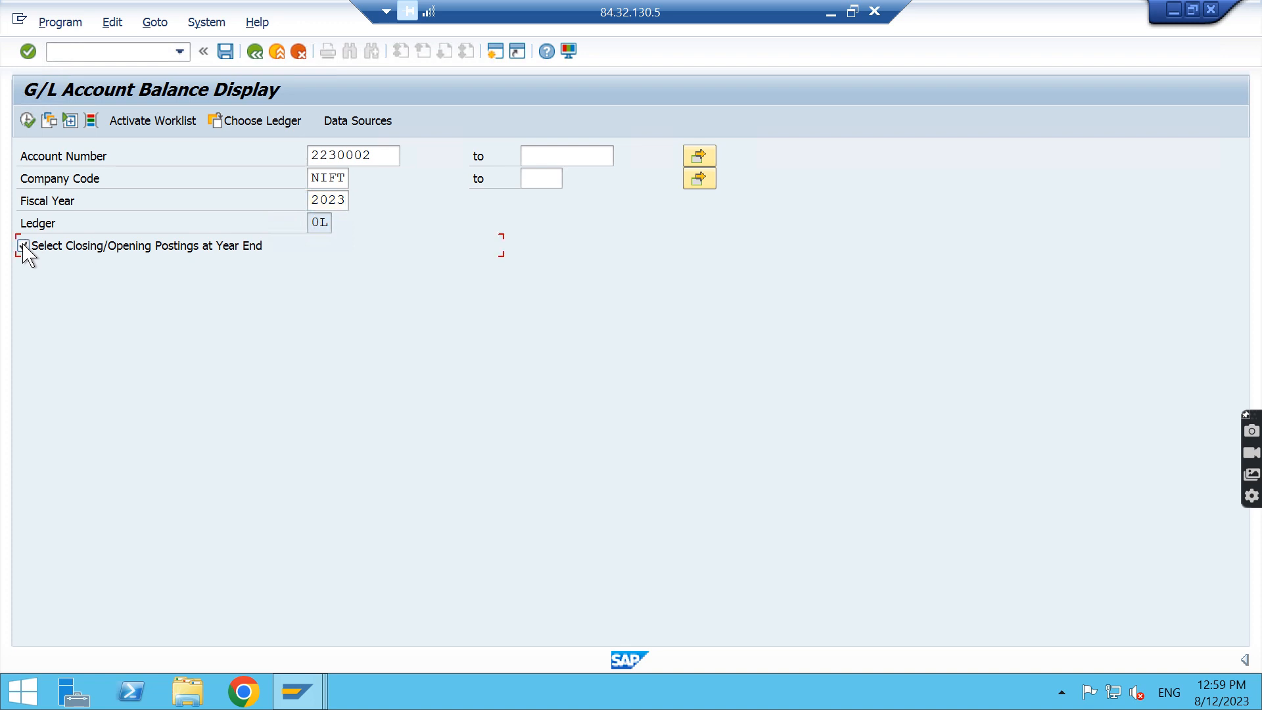
left_click(27, 120)
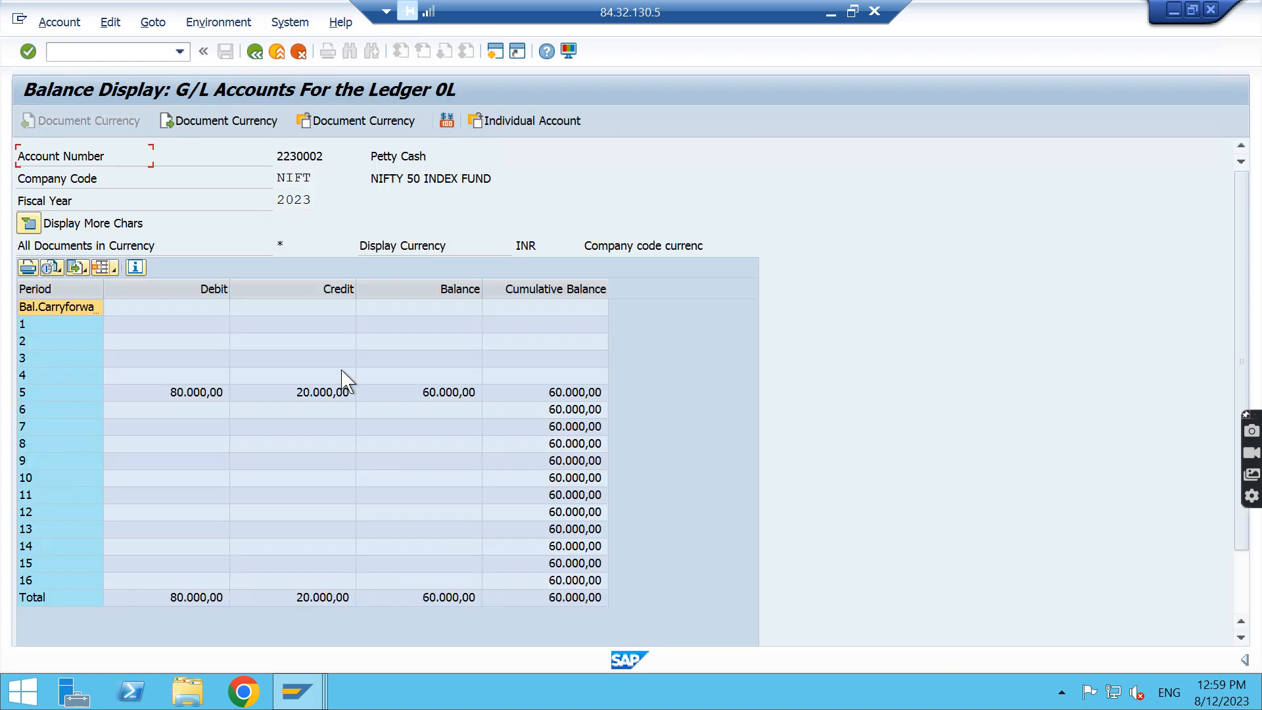
Examine period 5 of the Petty Cash balances and display the line items behind its credit amount
left_click(42, 392)
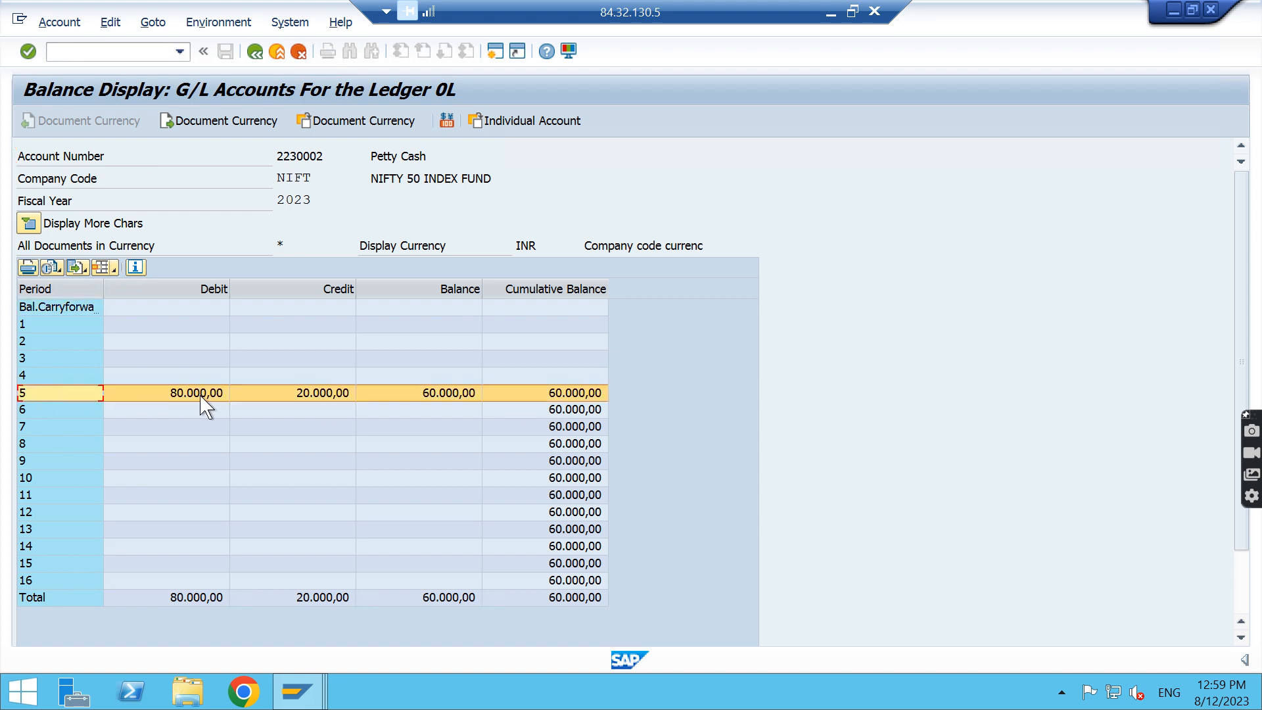
left_click(324, 395)
double_click(324, 395)
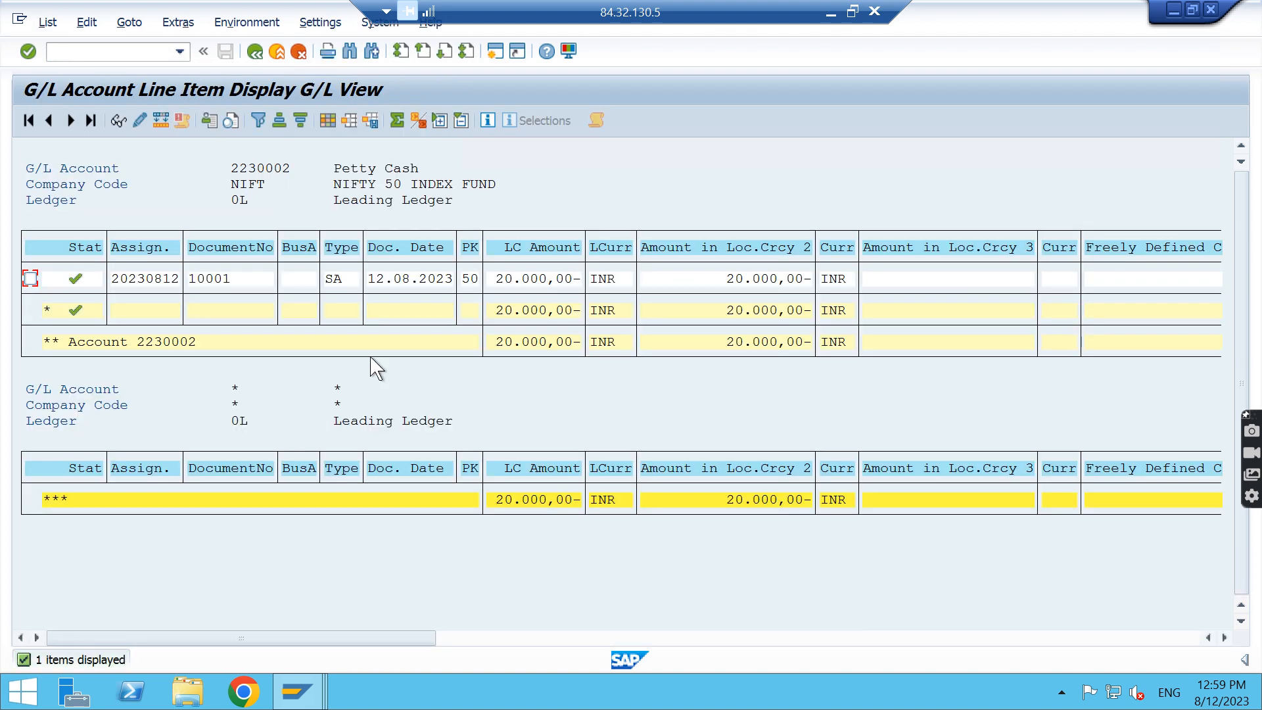
Examine the general ledger details of the Petty Cash line item dated 12.08.2023 and exit the line item and balance displays
left_click(390, 281)
double_click(391, 281)
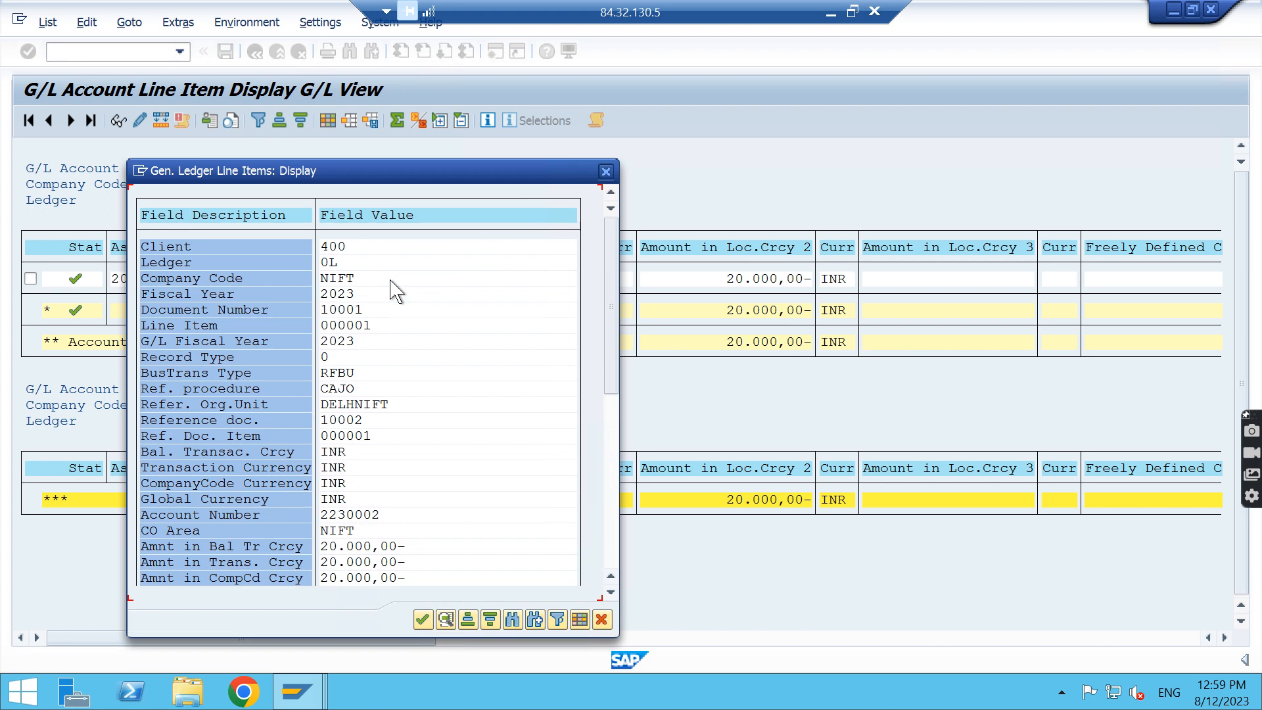
key("Return")
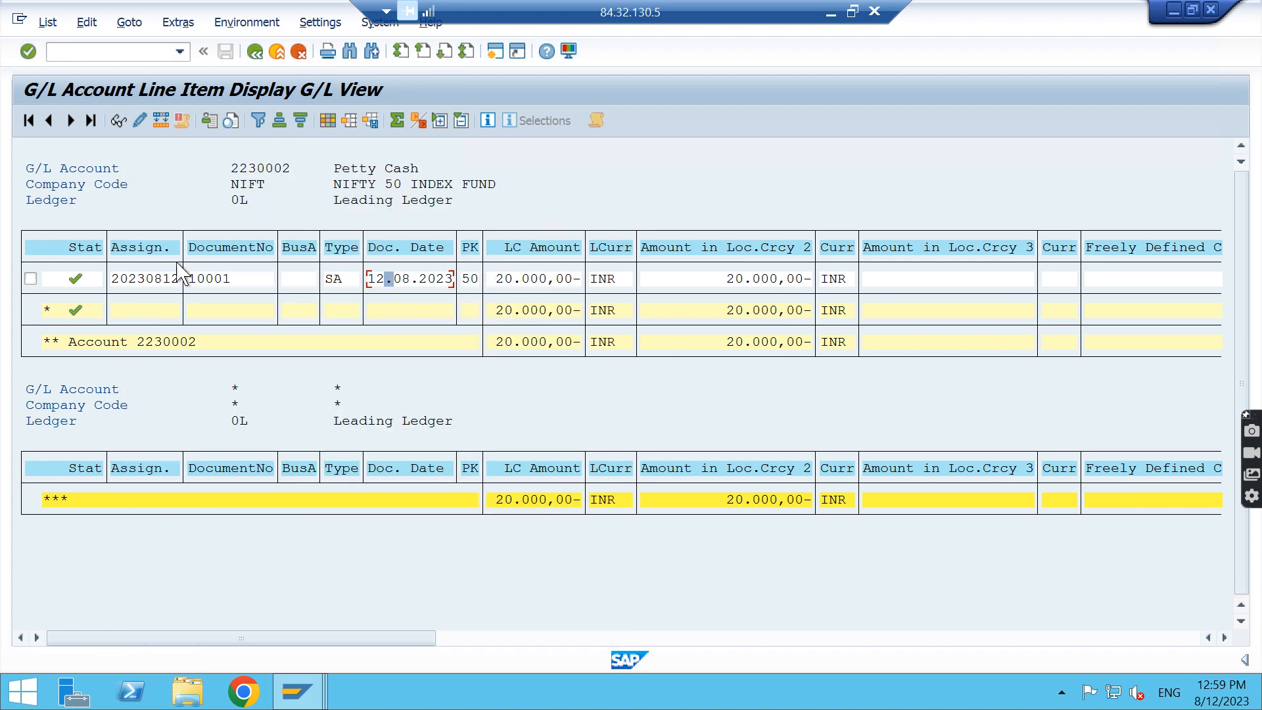
double_click(165, 281)
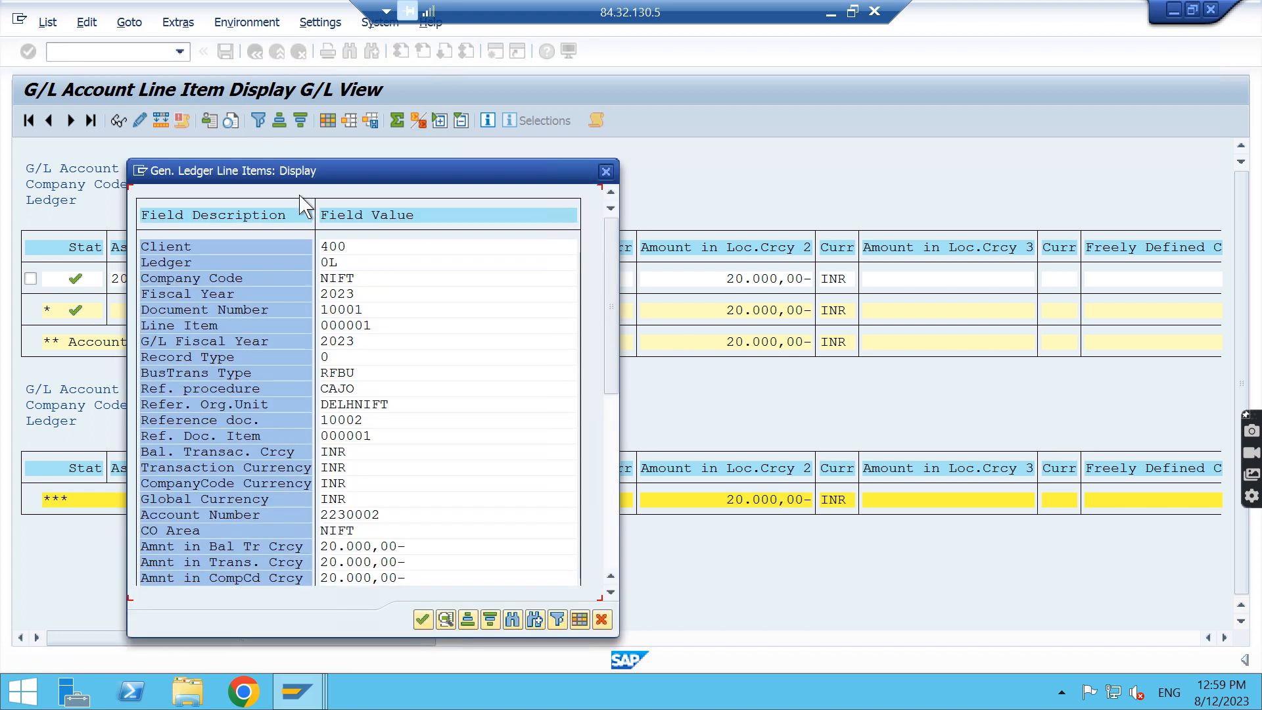
key("Return")
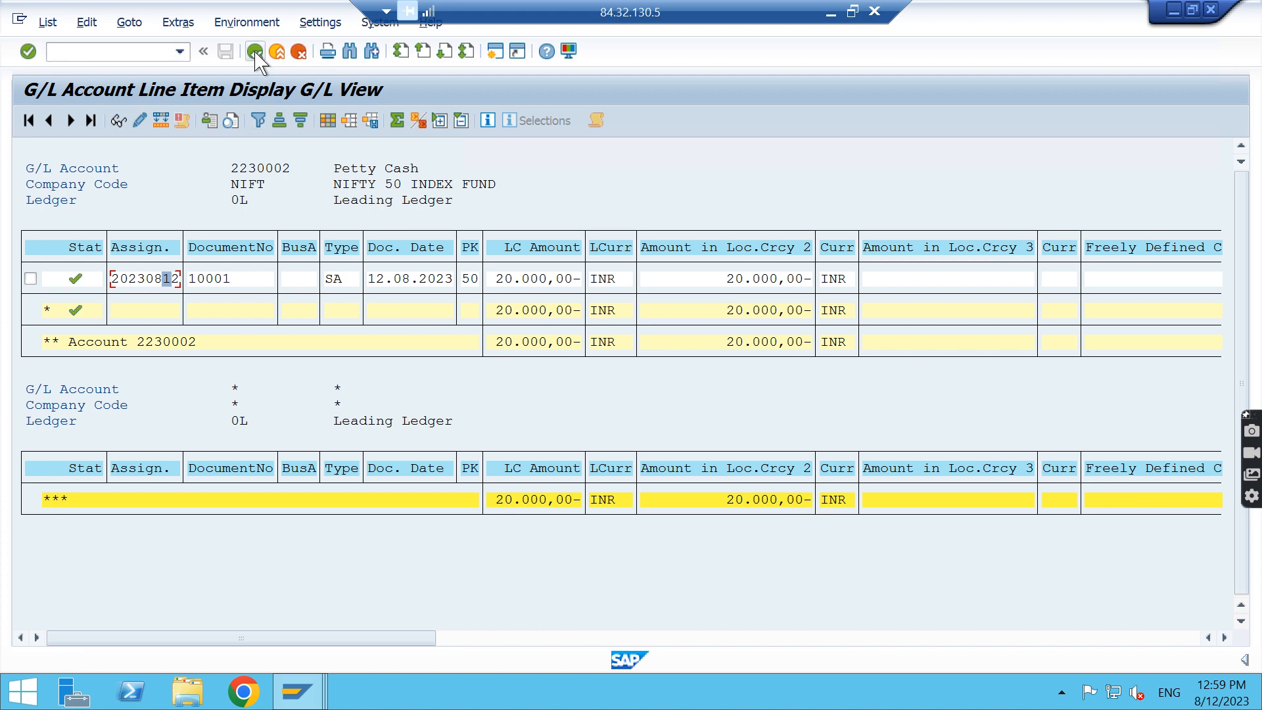
left_click(255, 53)
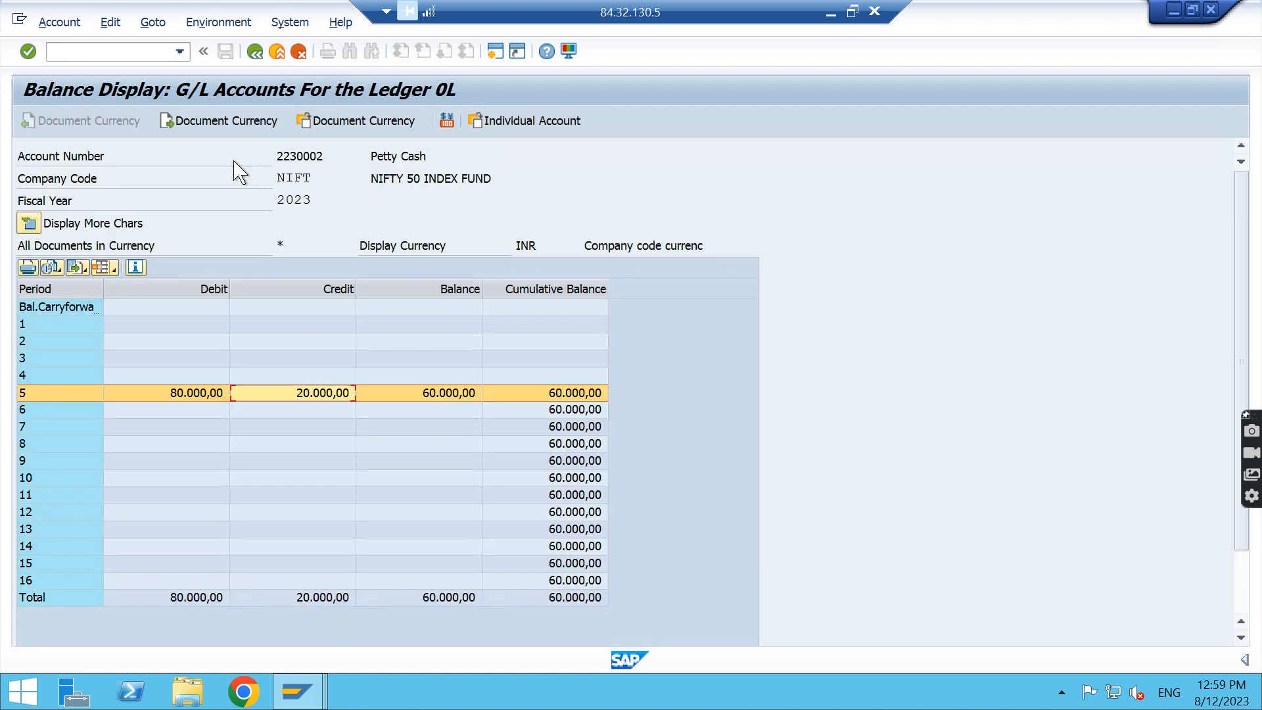
left_click(254, 58)
left_click(830, 12)
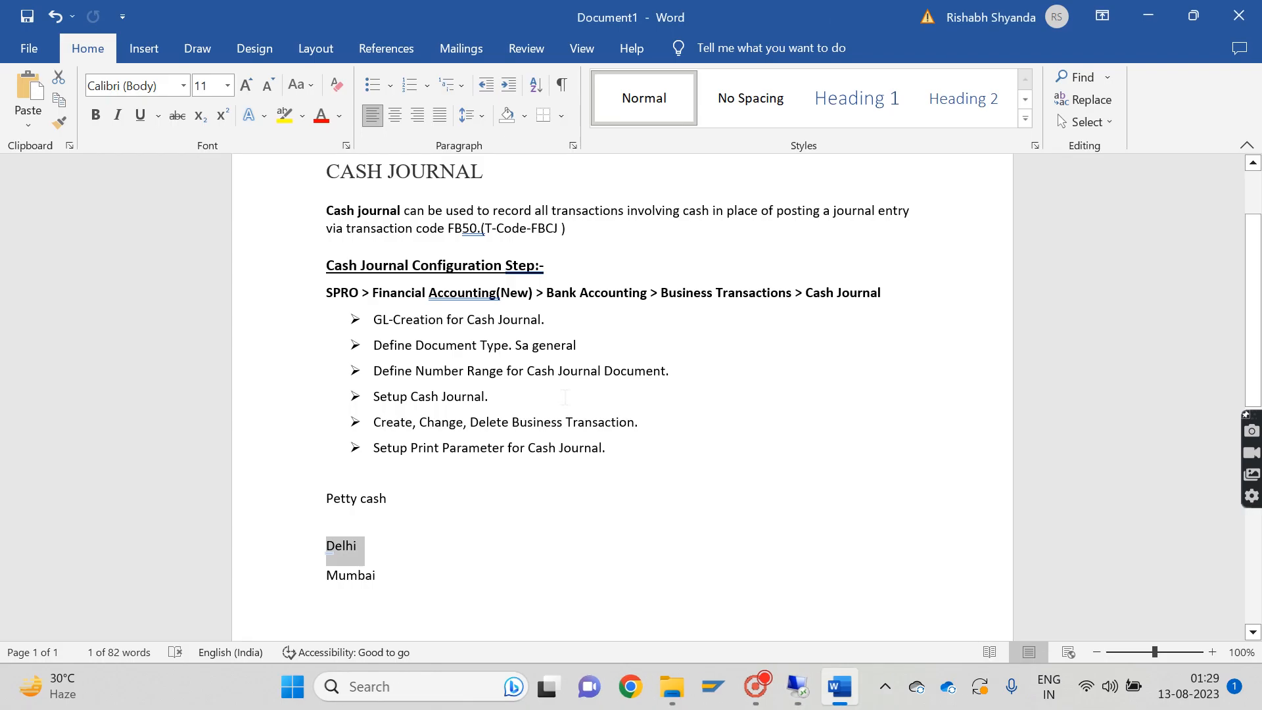
left_click(745, 684)
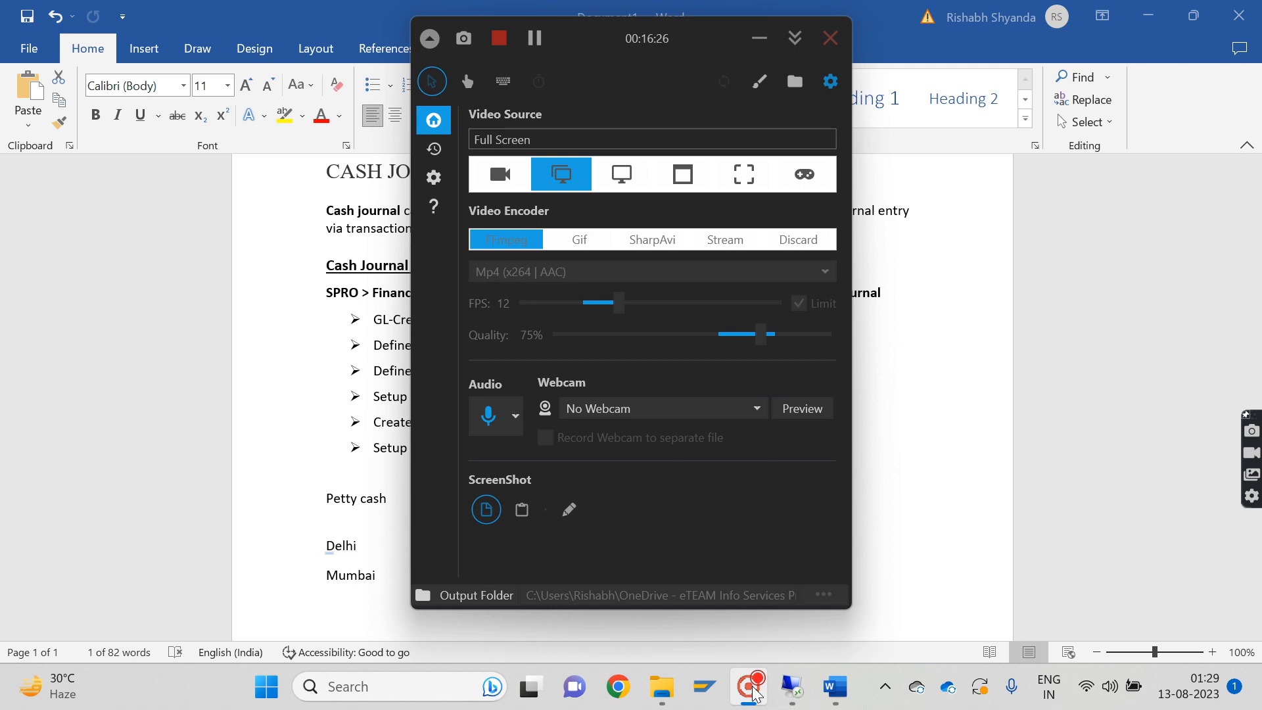